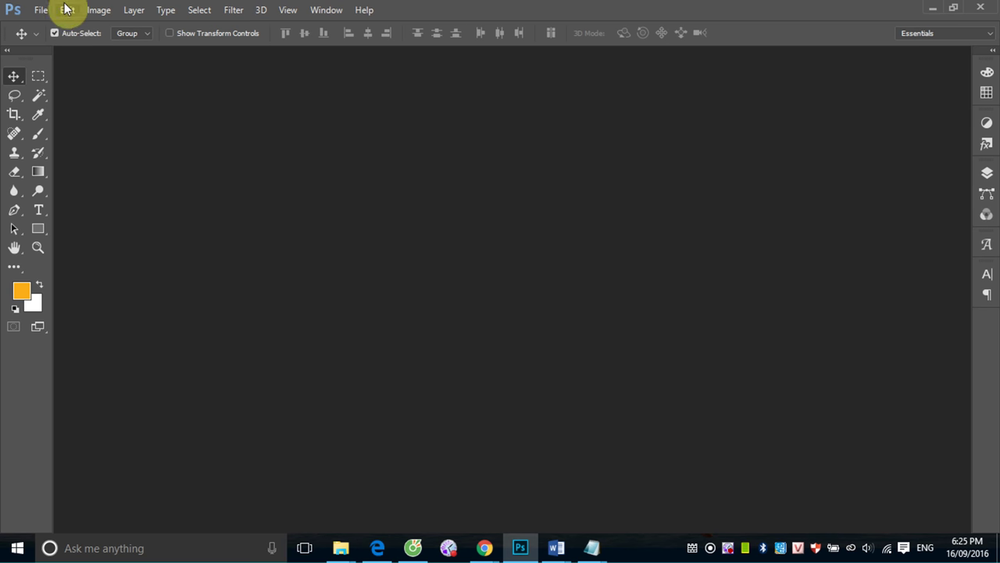
- Browse the File, Edit and other menu-bar command lists, then close them
left_click(41, 11)
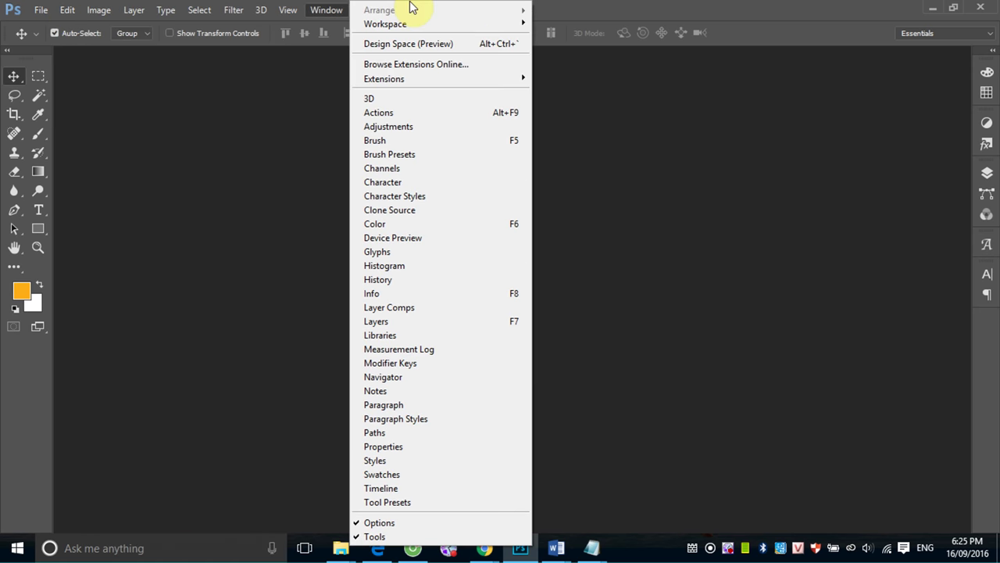
left_click(325, 9)
left_click(165, 10)
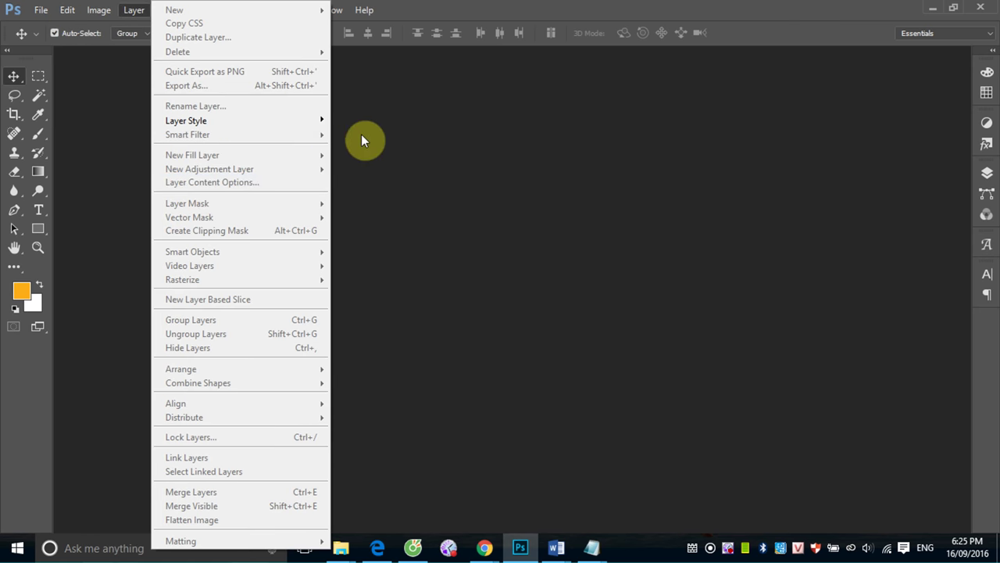
left_click(411, 125)
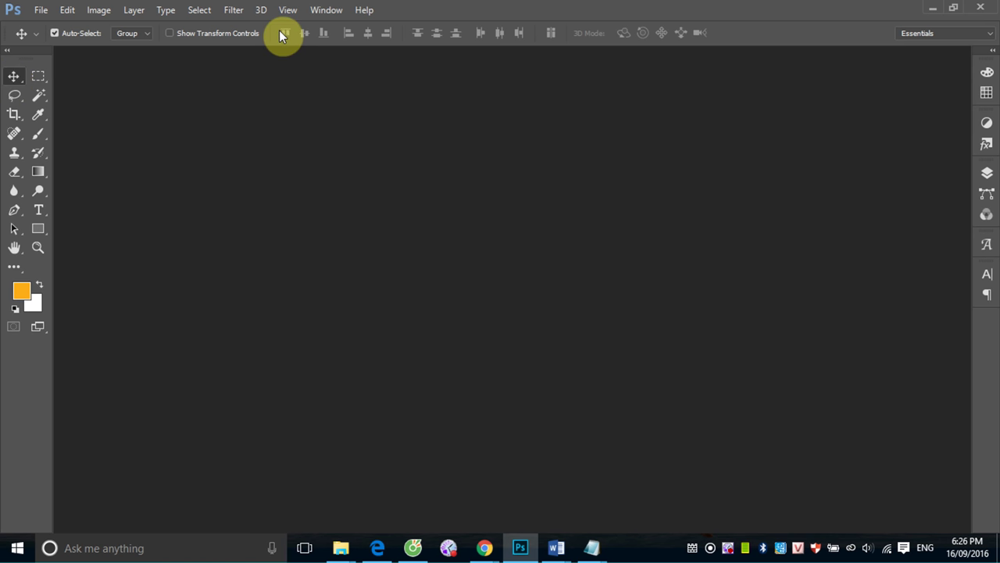
- Try the Rectangular Marquee and Clone Stamp, ending with the Gradient tool active
left_click(42, 84)
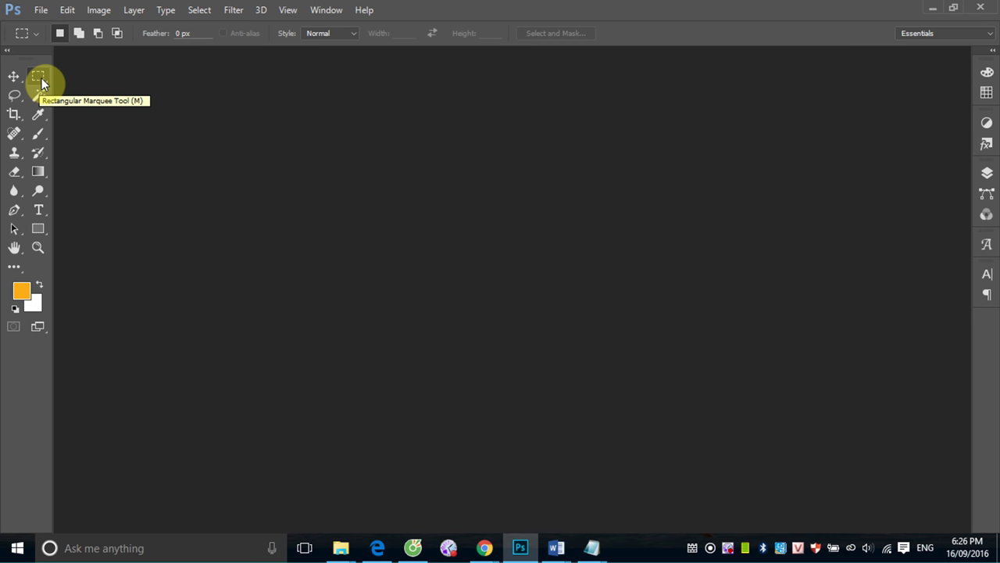
left_click(14, 154)
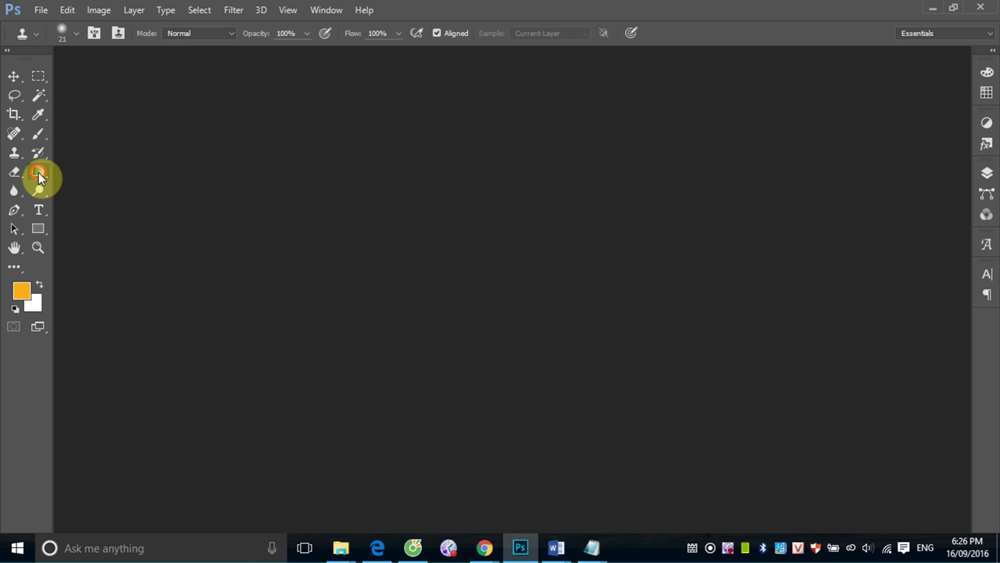
left_click(38, 172)
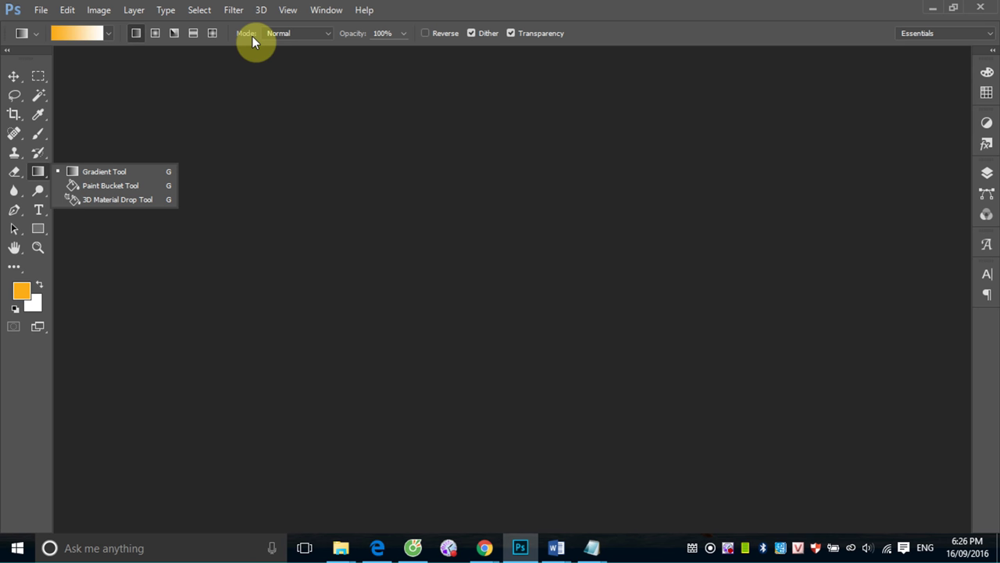
left_click(644, 16)
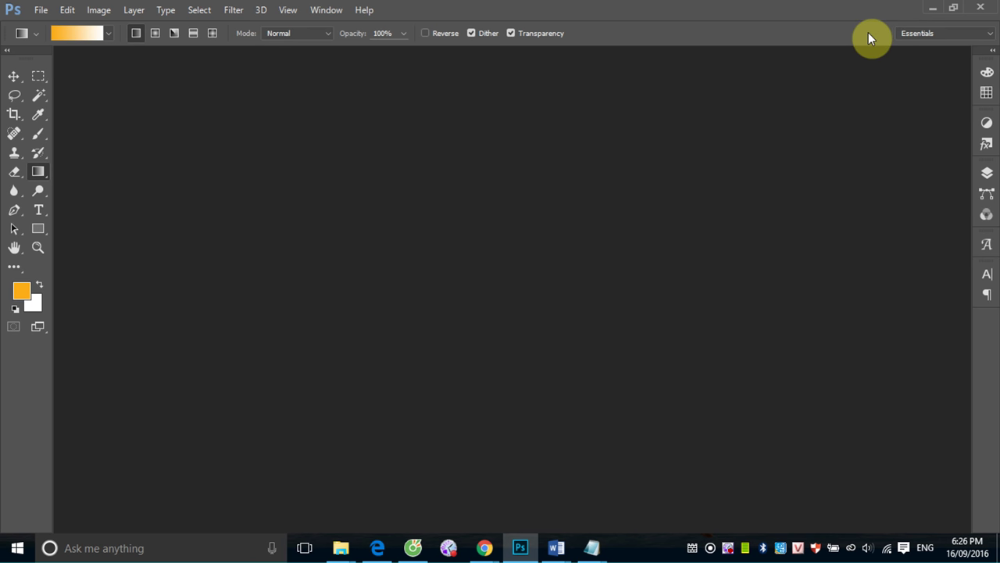
- Show the workspace list, close it keeping Essentials, then show it again
left_click(992, 37)
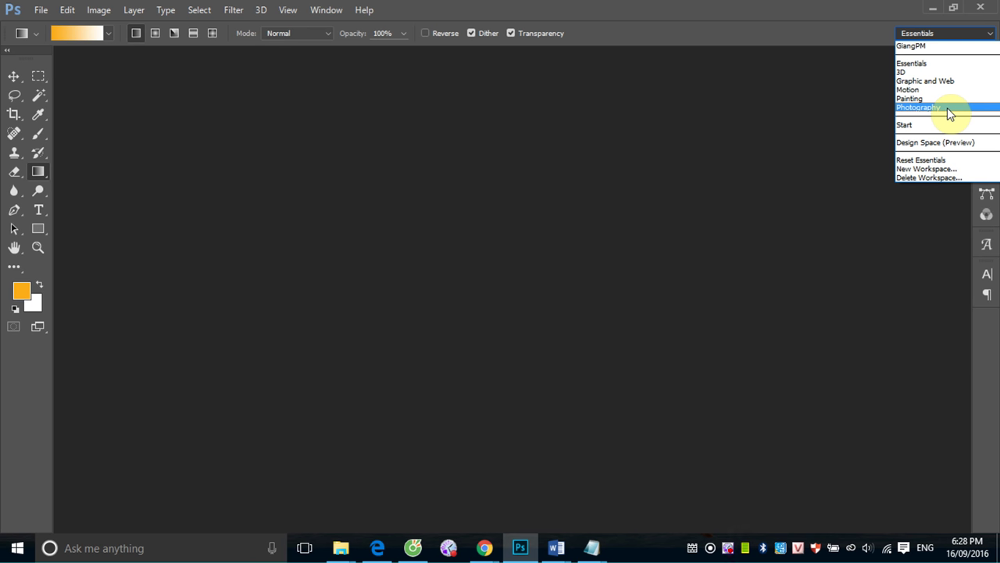
left_click(924, 65)
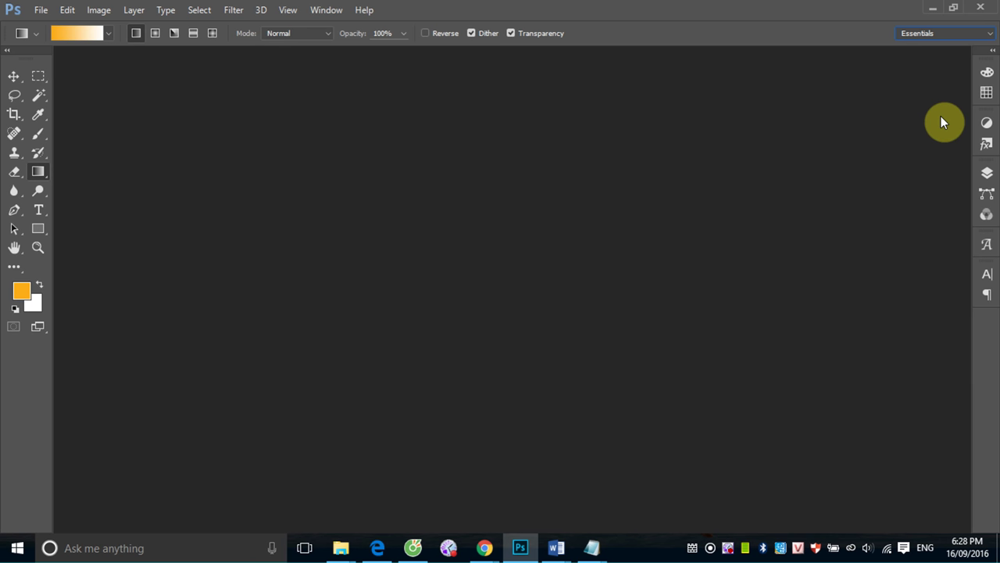
left_click(988, 33)
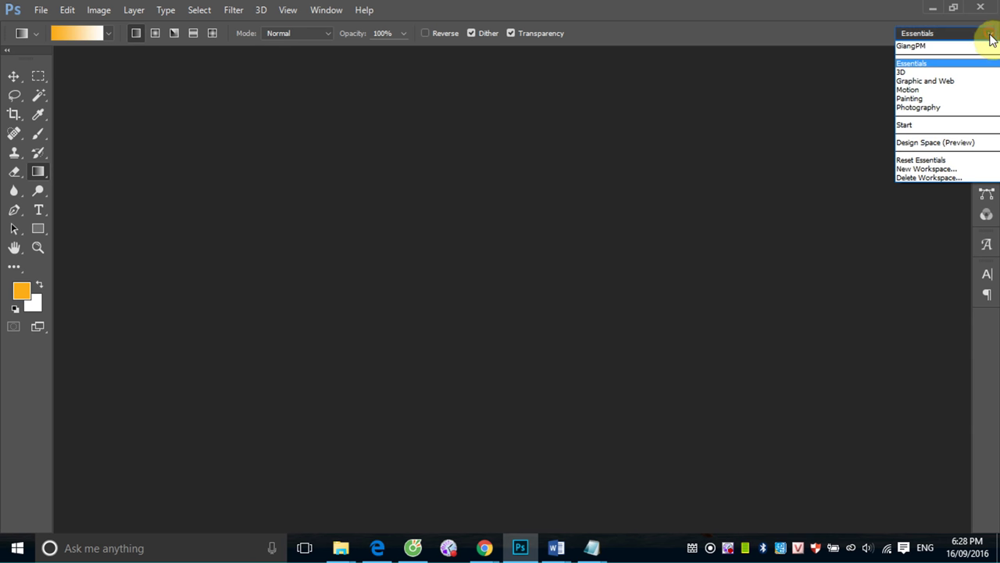
- Cycle through the 3D, Graphic and Web, and Motion workspaces, ending on Painting
left_click(965, 72)
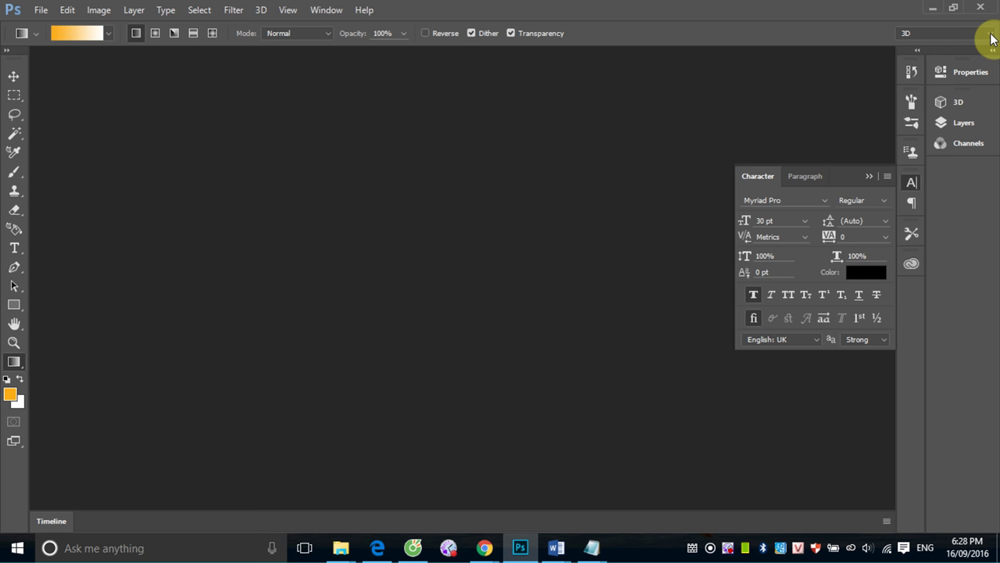
left_click(991, 37)
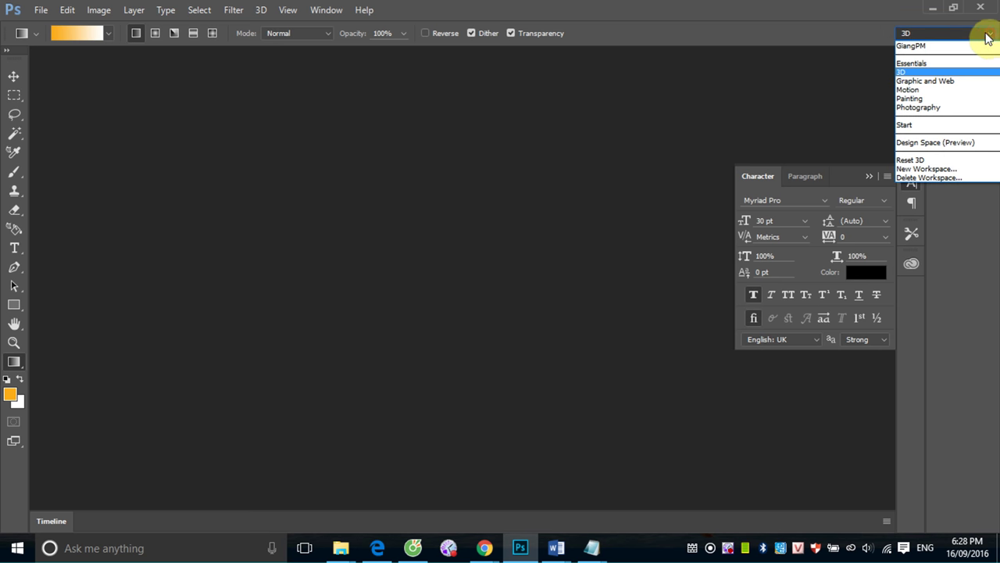
left_click(981, 81)
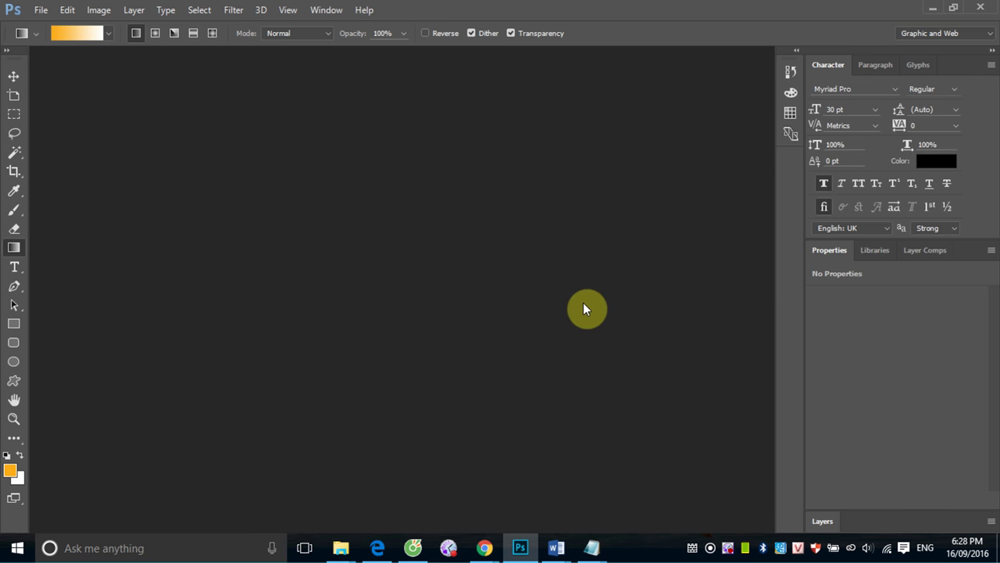
left_click(989, 33)
left_click(956, 89)
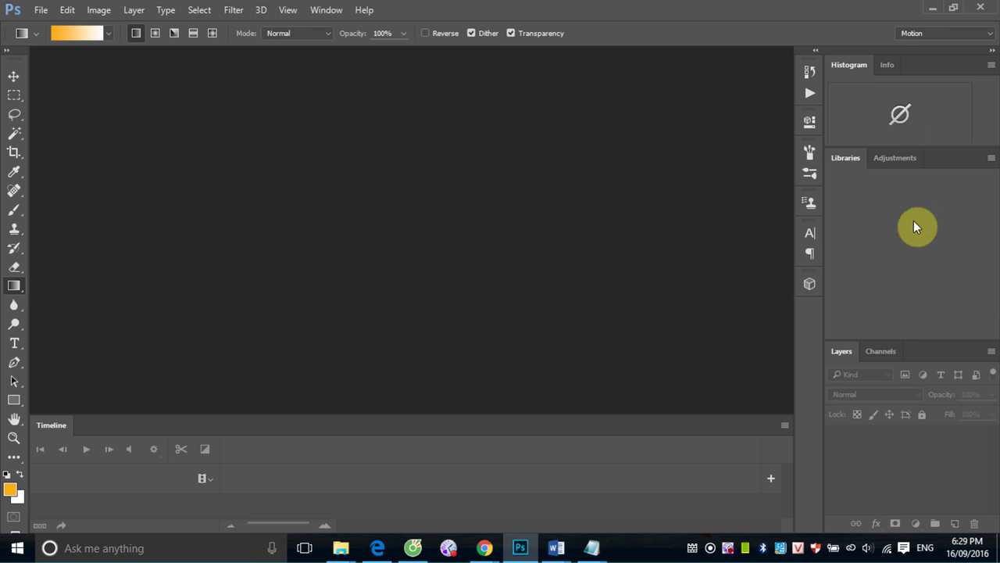
left_click(991, 34)
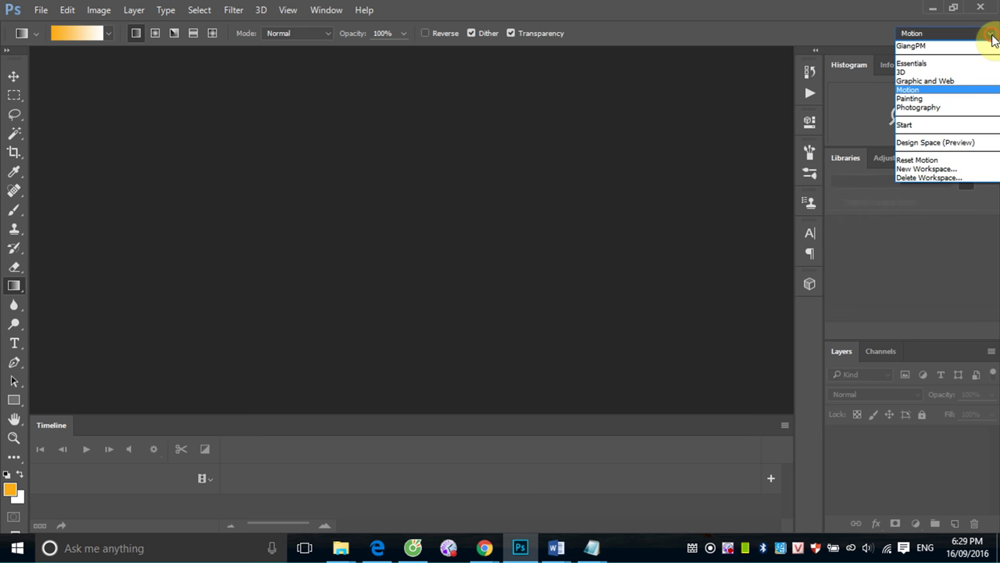
left_click(956, 98)
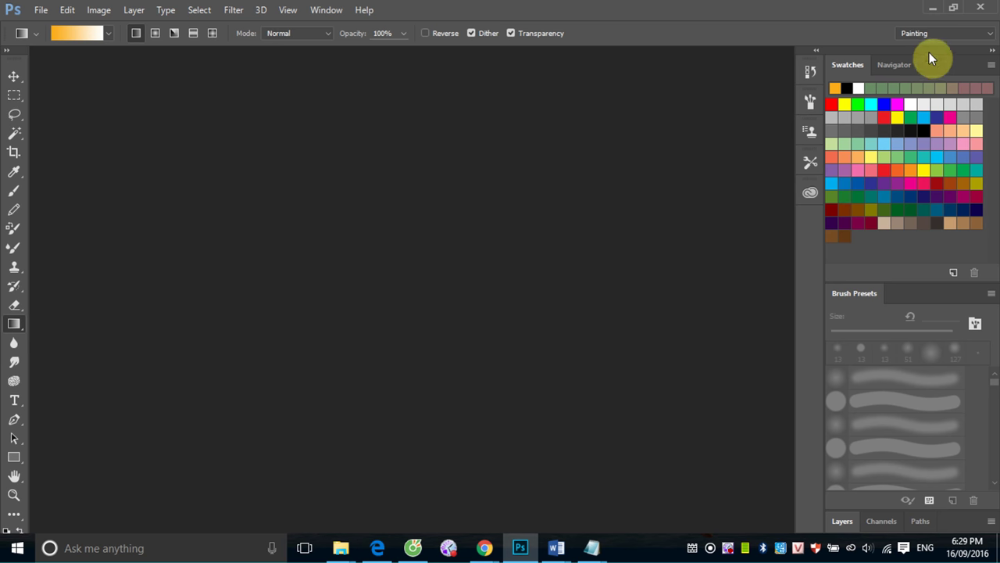
- Switch from Painting to the Photography workspace, then reopen and dismiss the workspace list
left_click(986, 33)
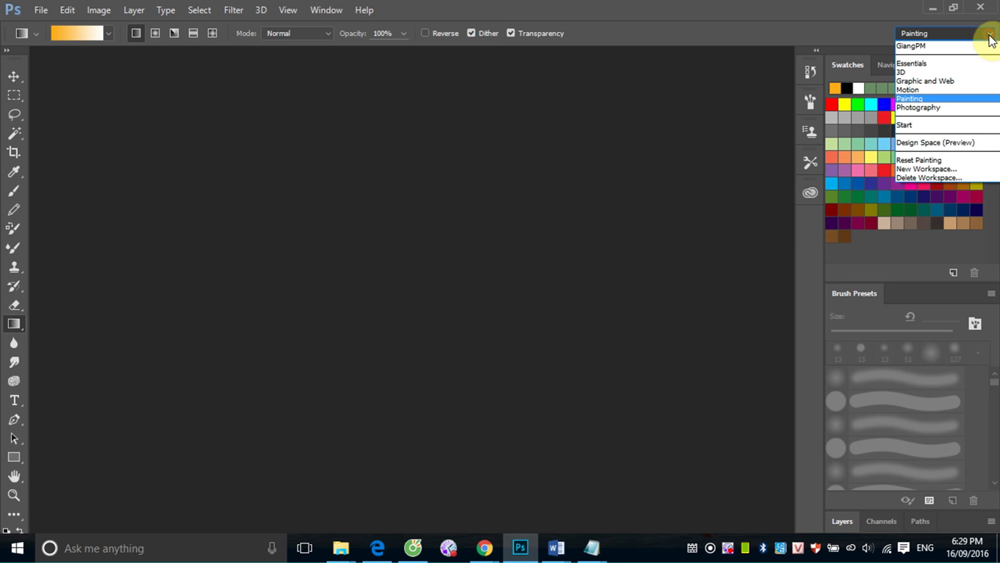
left_click(934, 107)
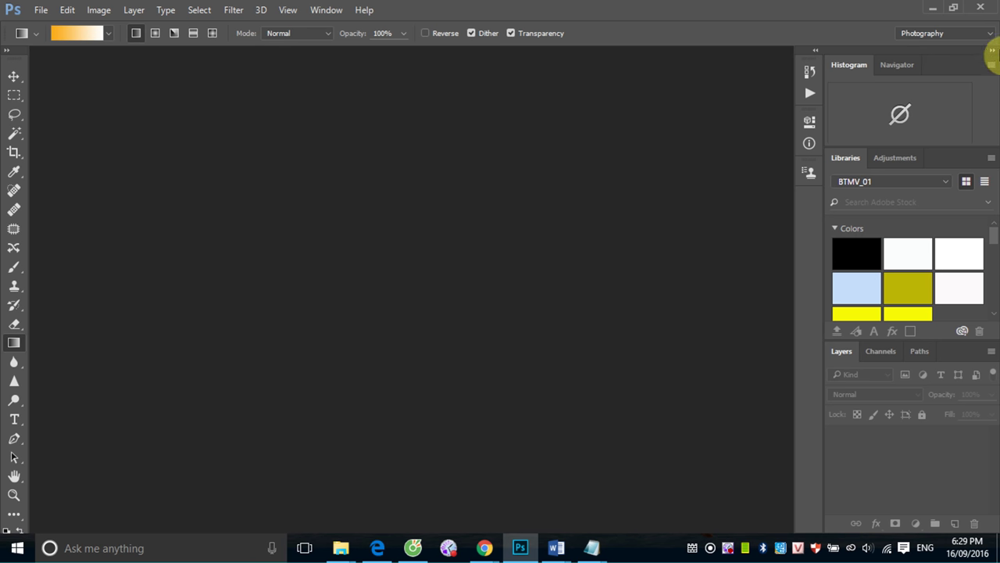
left_click(990, 34)
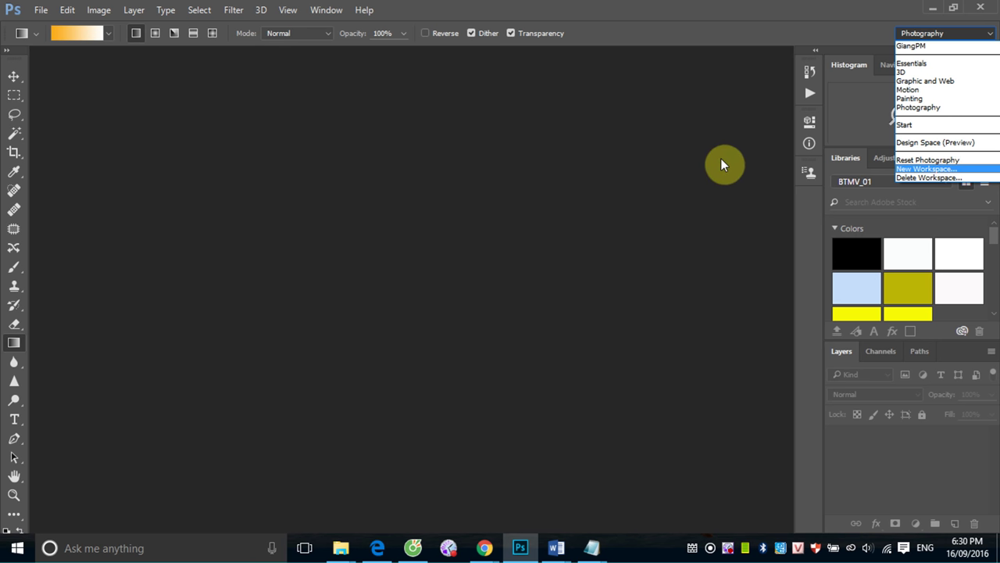
left_click(625, 213)
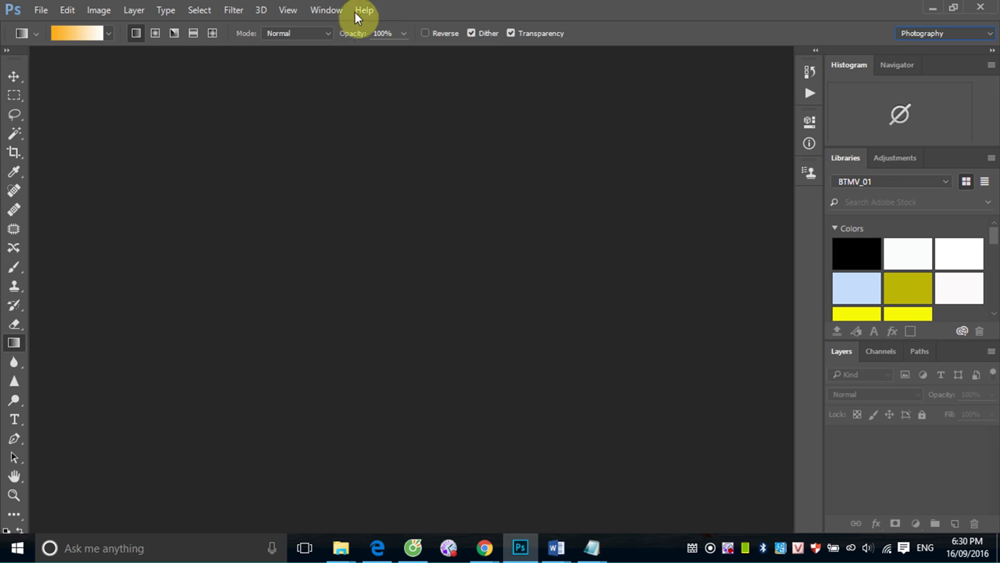
- Open the floating Color panel from the Window menu
left_click(332, 17)
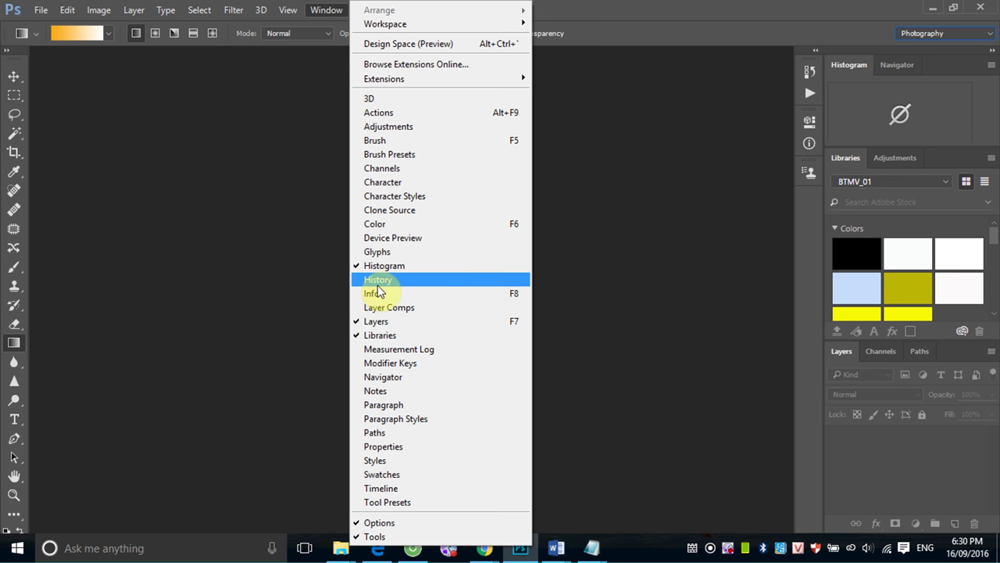
left_click(381, 225)
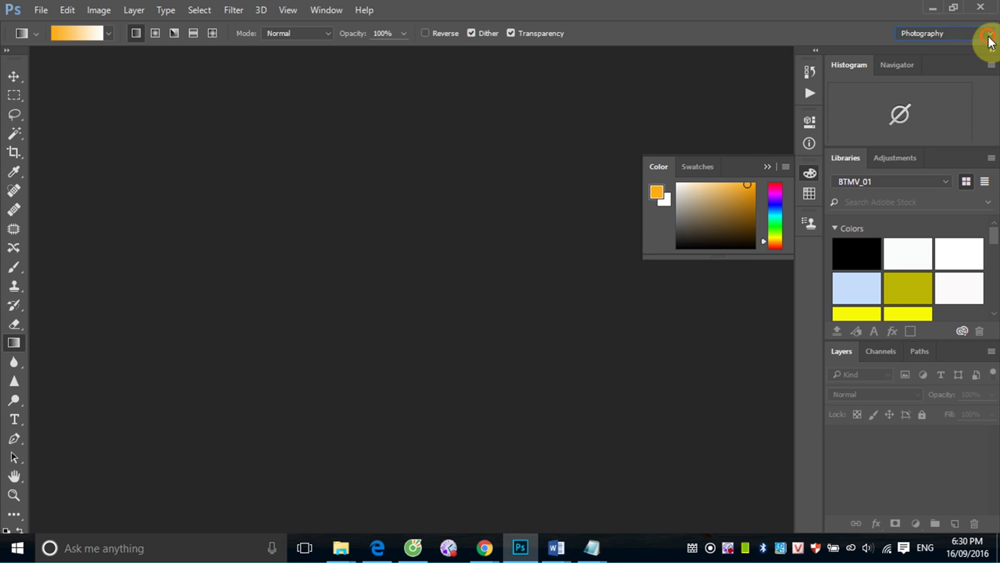
- Start a New Workspace from the workspace switcher, then cancel without saving
left_click(989, 35)
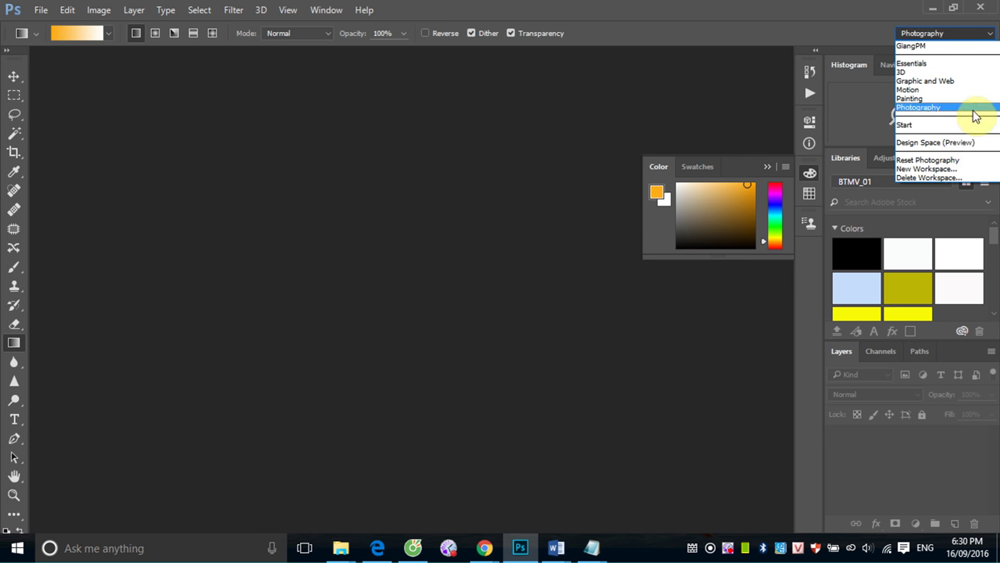
left_click(937, 170)
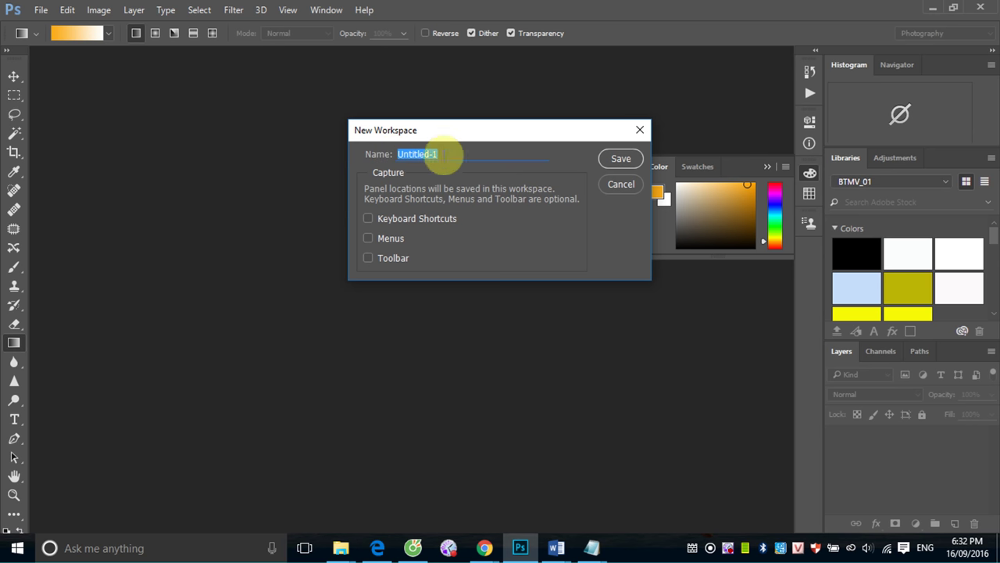
left_click(620, 184)
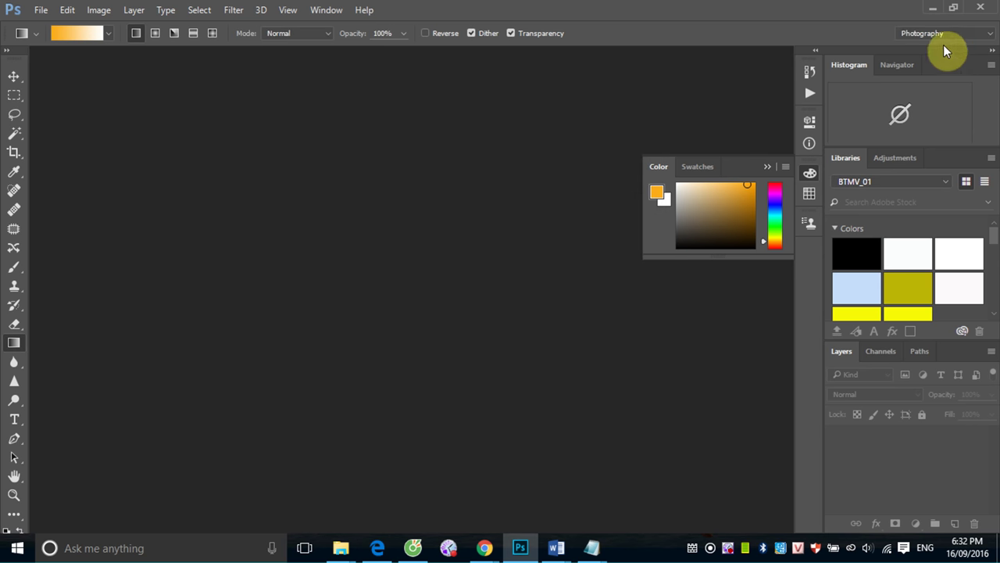
- Switch to the custom user workspace, then back to Essentials
left_click(983, 33)
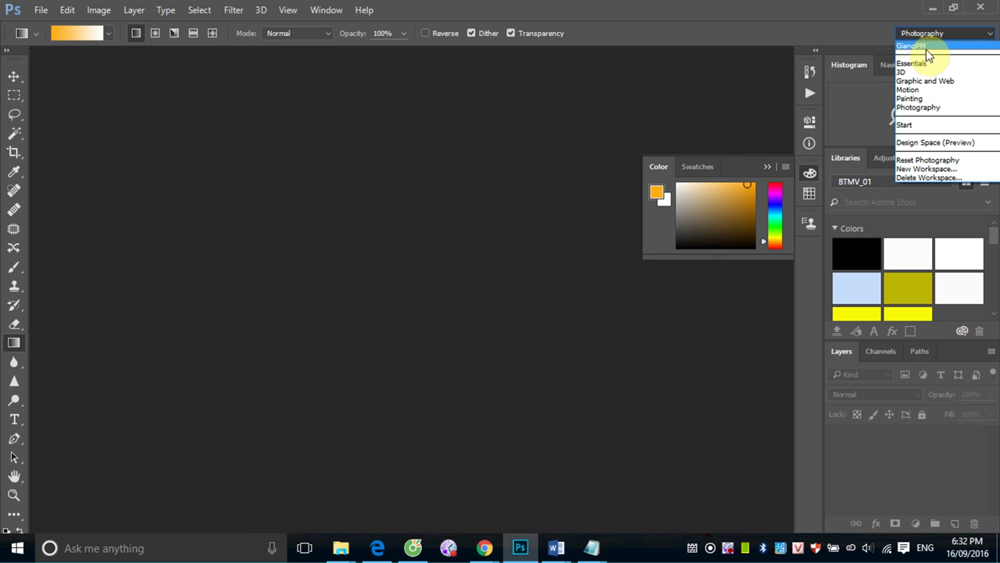
left_click(927, 47)
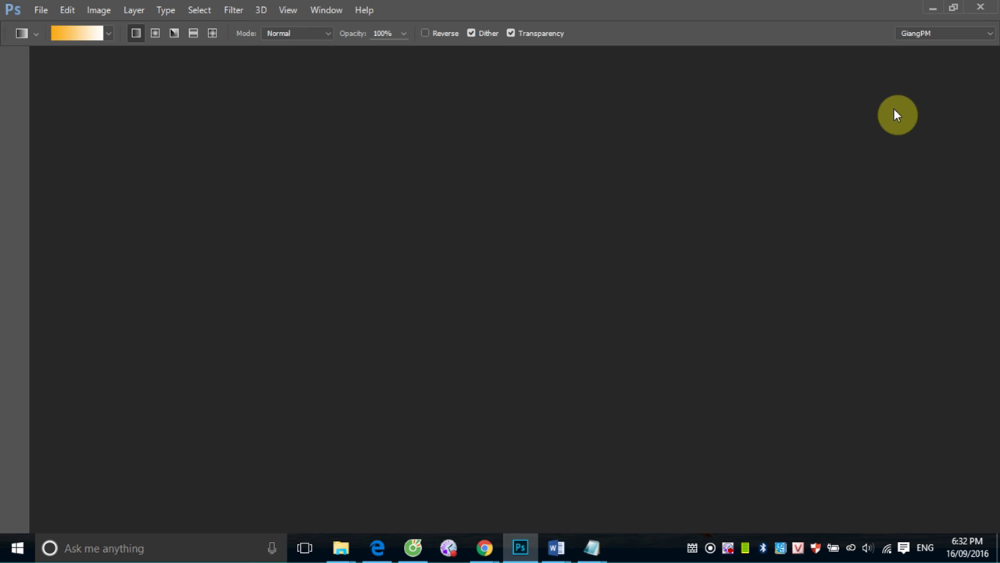
left_click(988, 34)
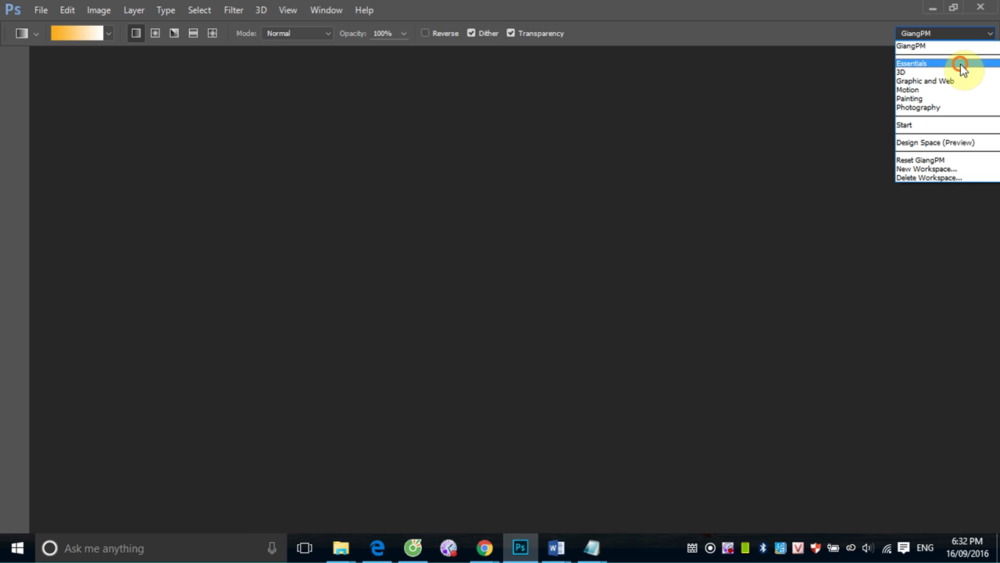
left_click(961, 64)
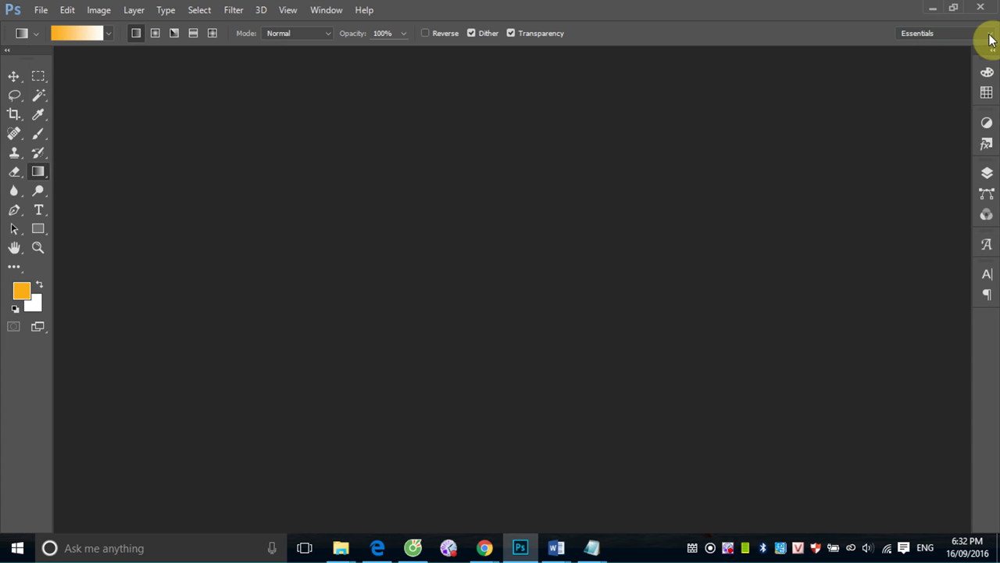
left_click(989, 34)
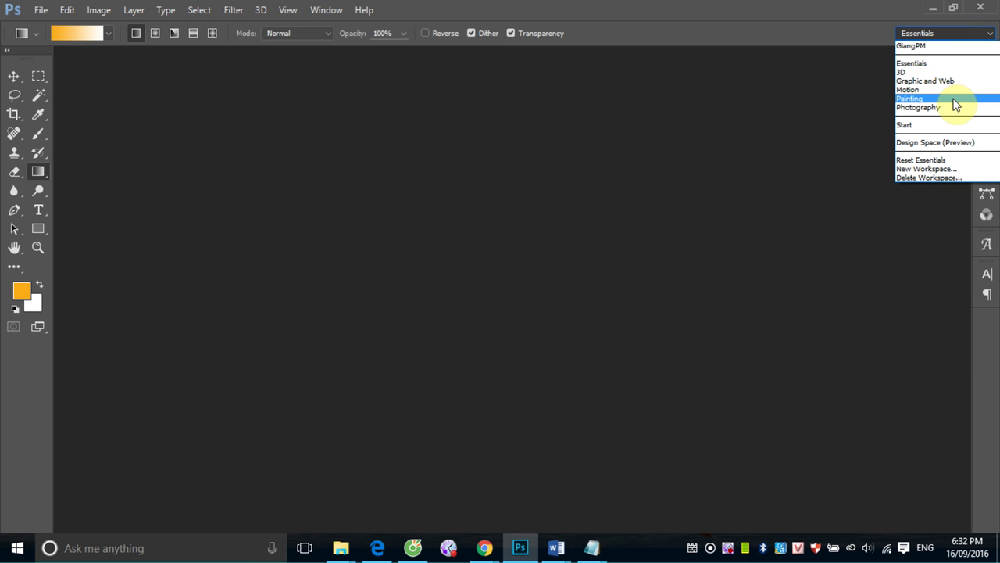
- Switch to the Start screen and scroll through its recent files list
left_click(914, 127)
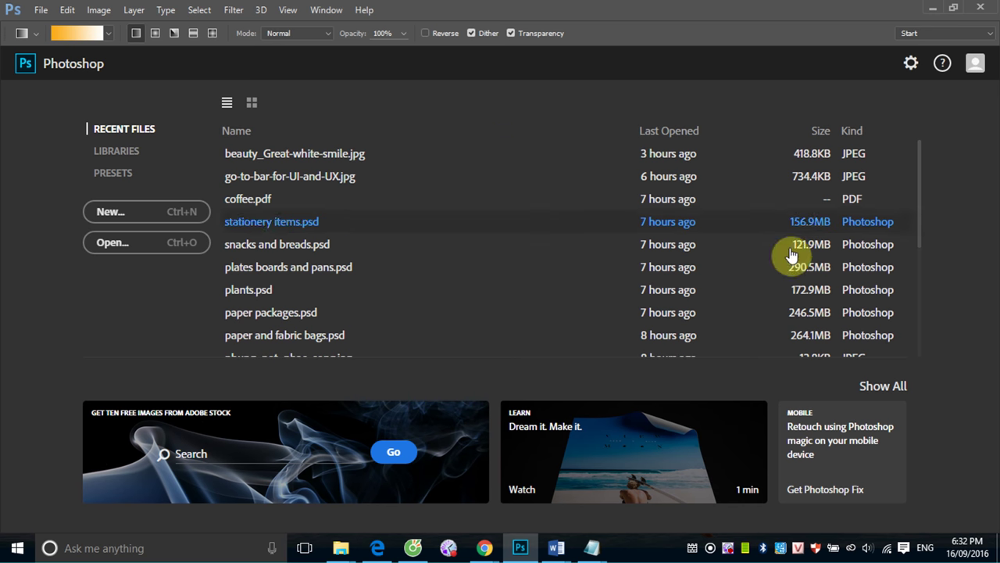
scroll(454, 234, "down", 10)
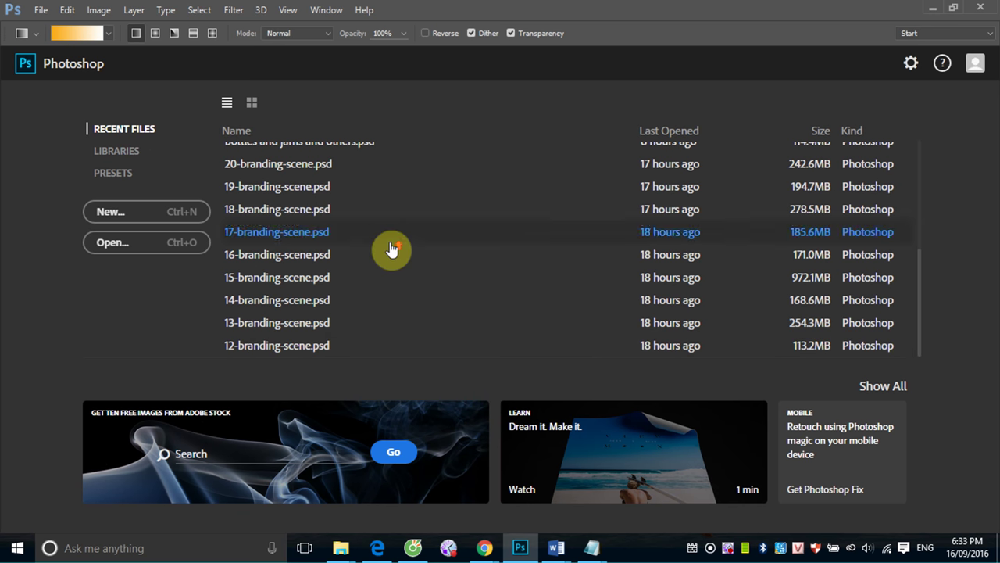
scroll(391, 250, "up", 10)
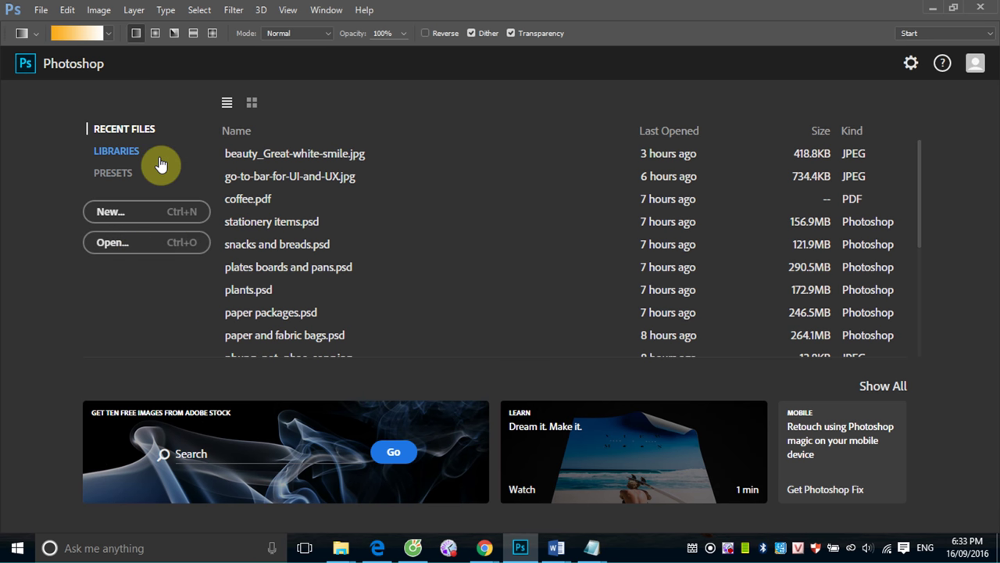
- Toggle Recent Files between list and thumbnail views, ending on thumbnails
left_click(252, 104)
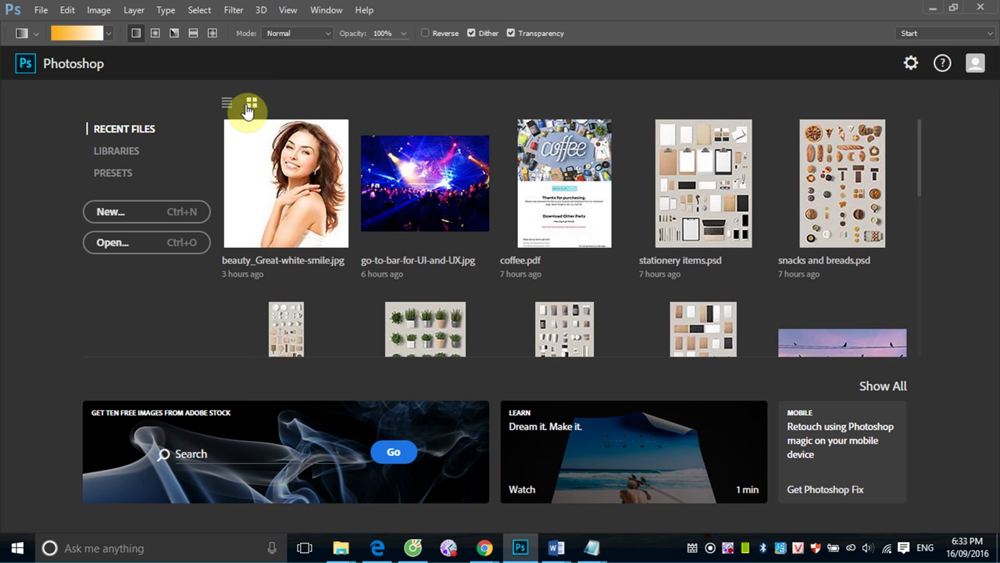
left_click(227, 105)
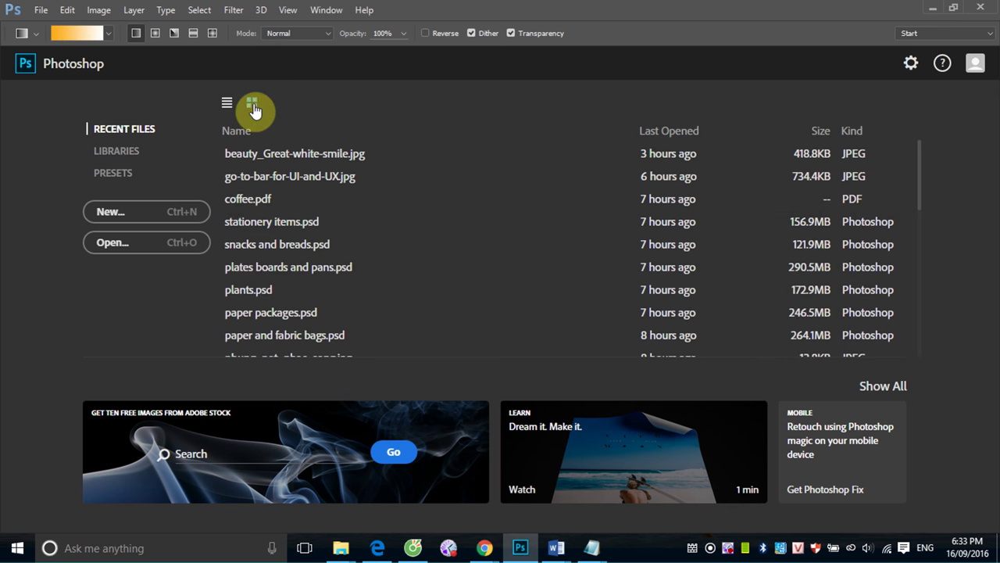
left_click(252, 105)
scroll(774, 333, "down", 5)
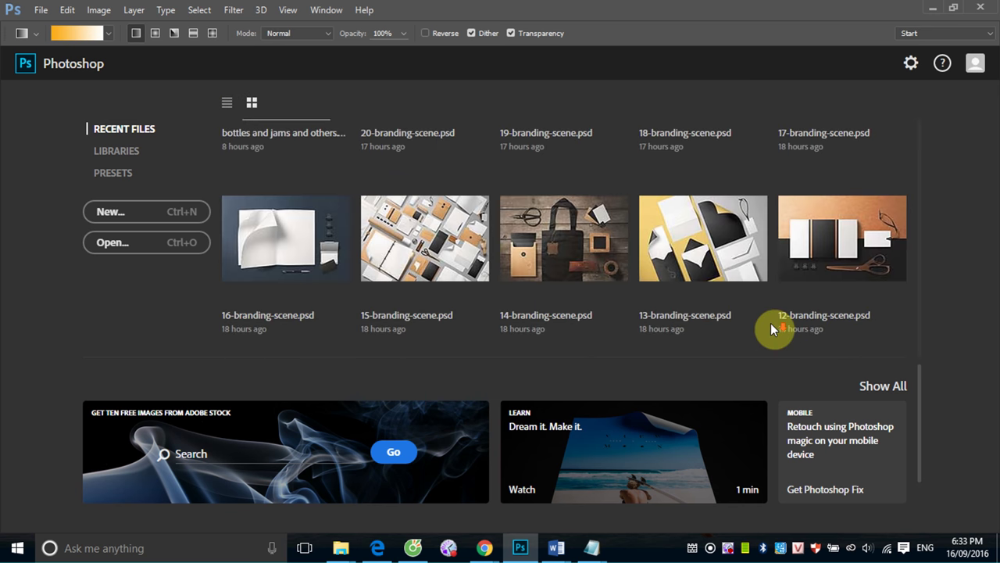
scroll(764, 314, "up", 5)
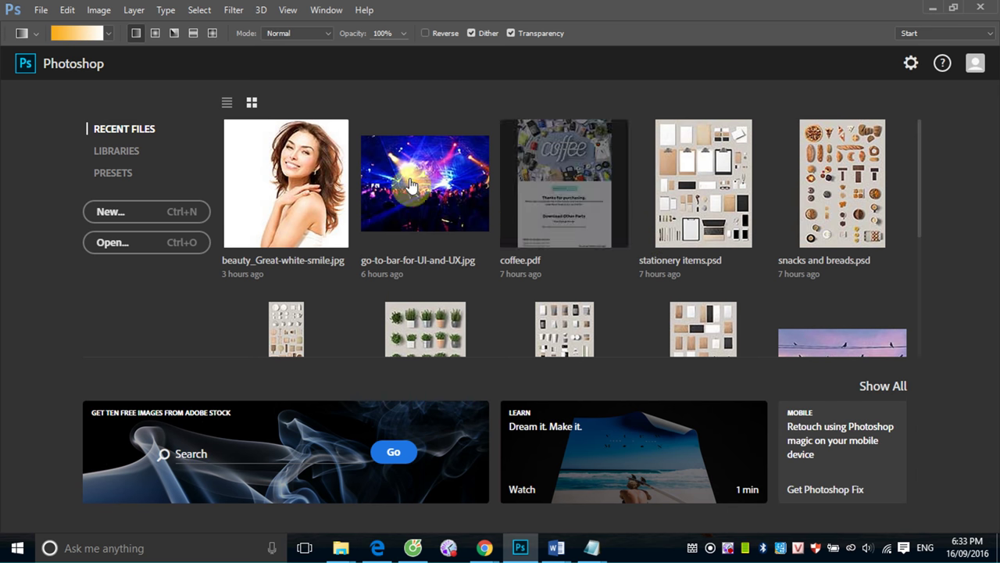
left_click(228, 103)
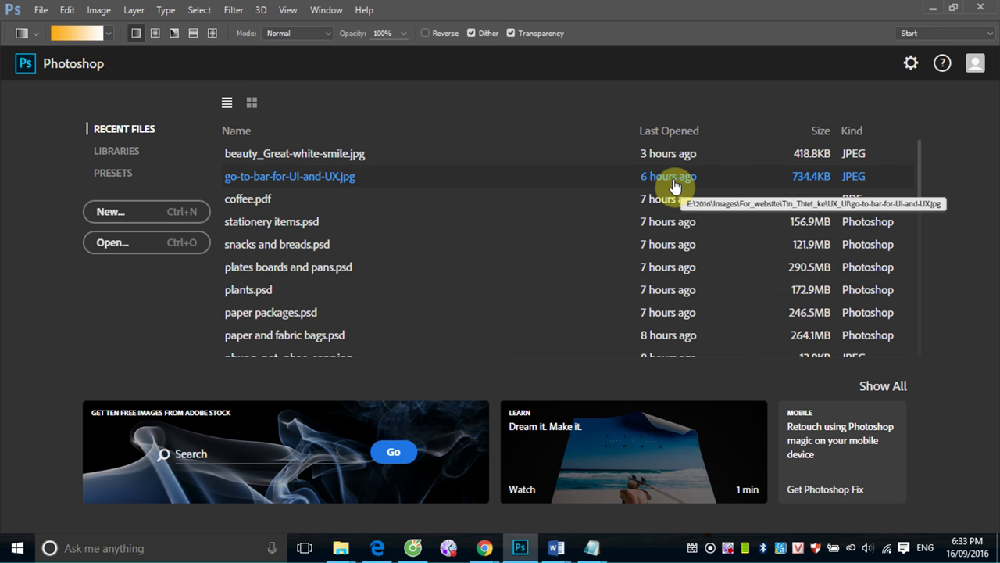
left_click(252, 102)
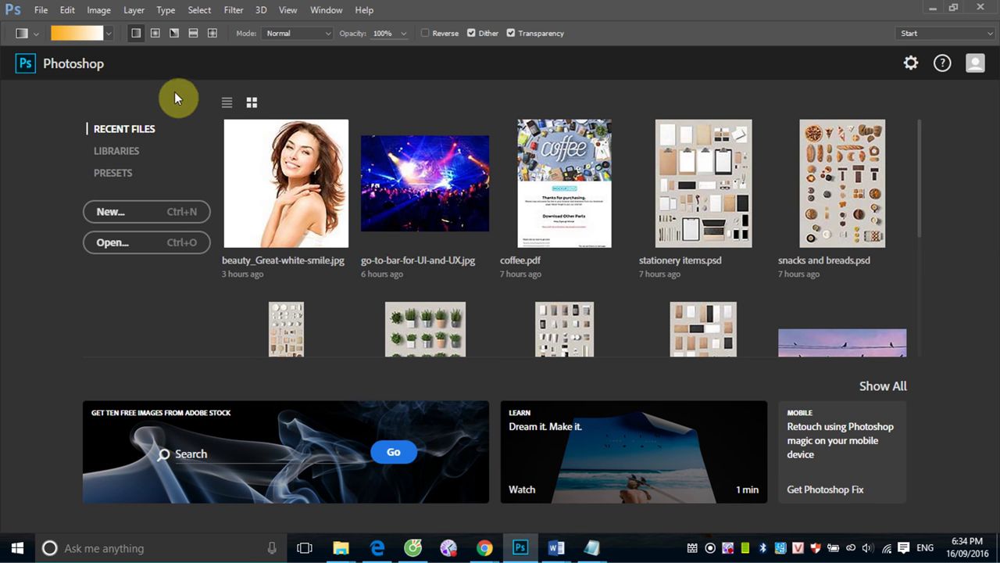
- Leave the Start screen by selecting the Essentials workspace
left_click(990, 35)
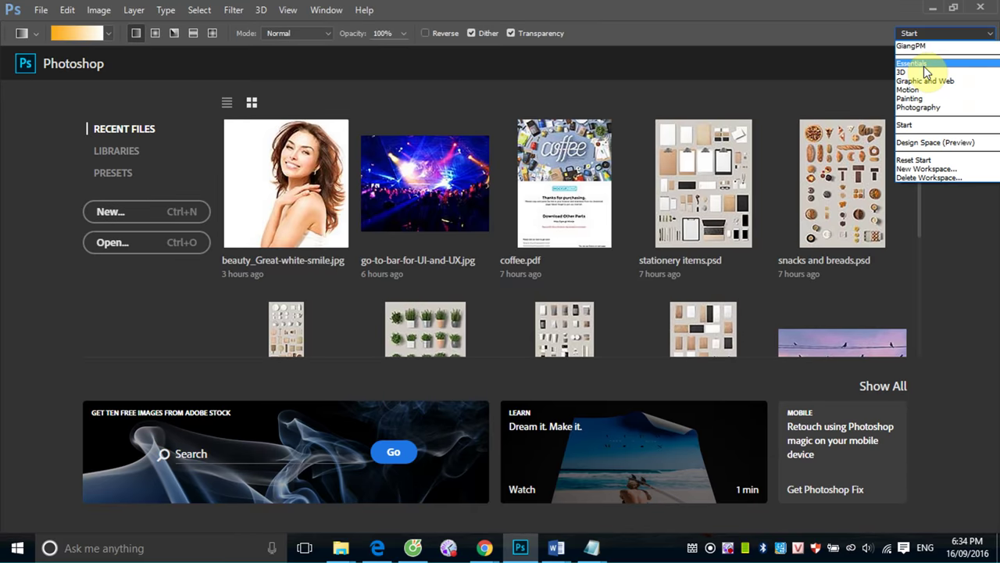
left_click(922, 63)
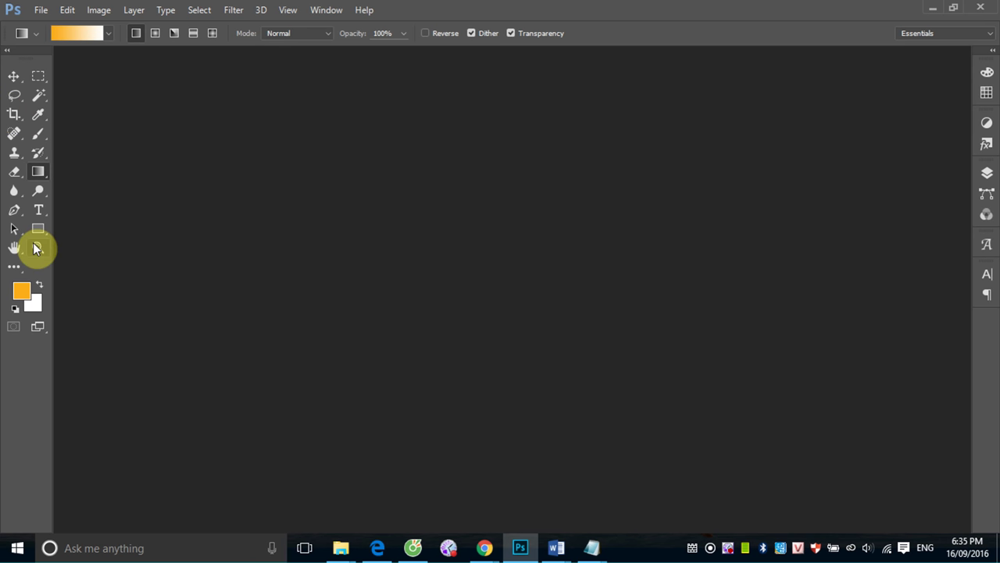
left_click(7, 52)
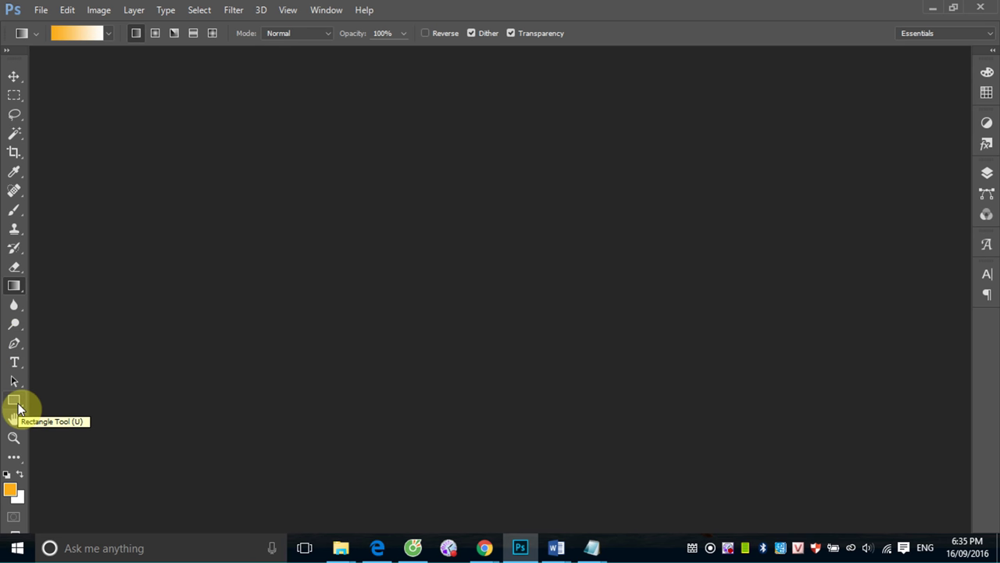
left_click(8, 54)
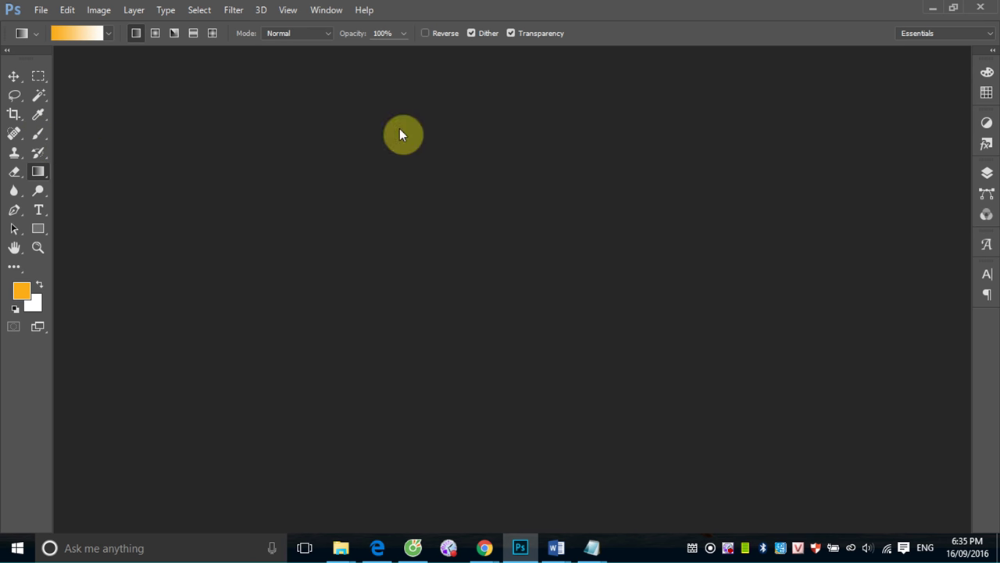
- Toggle the right dock between full panels and icons, then show the Swatches panel
left_click(994, 53)
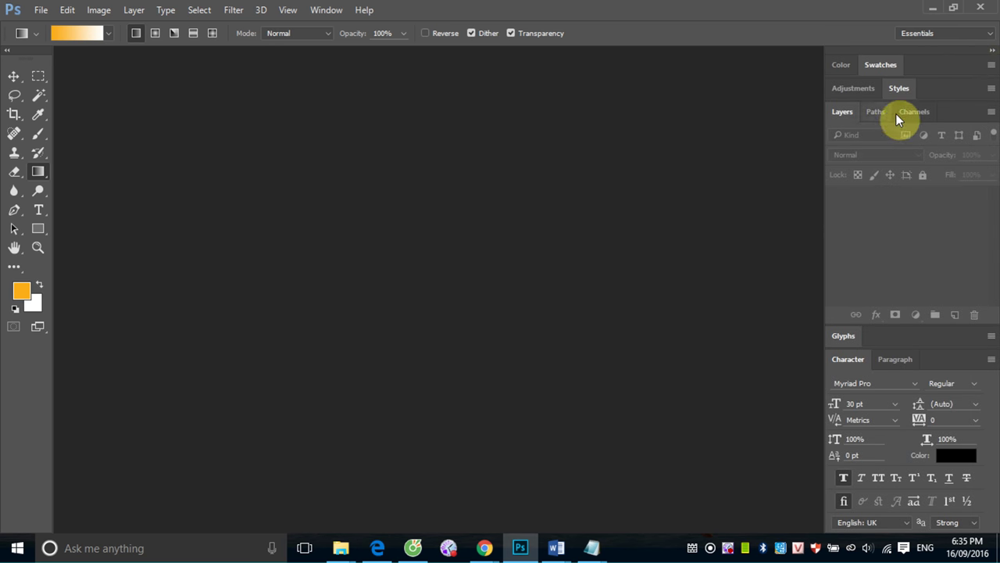
left_click(993, 53)
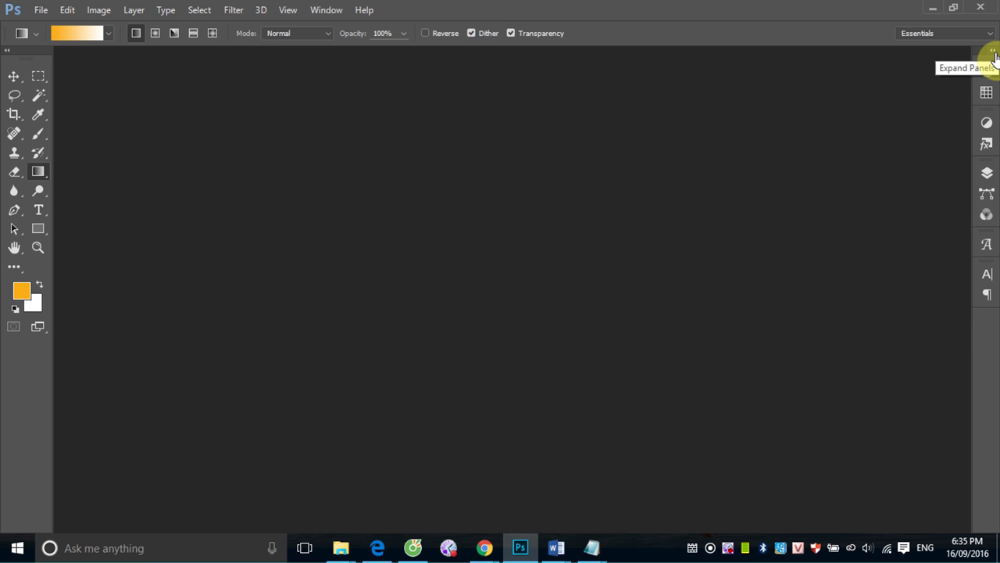
left_click(993, 53)
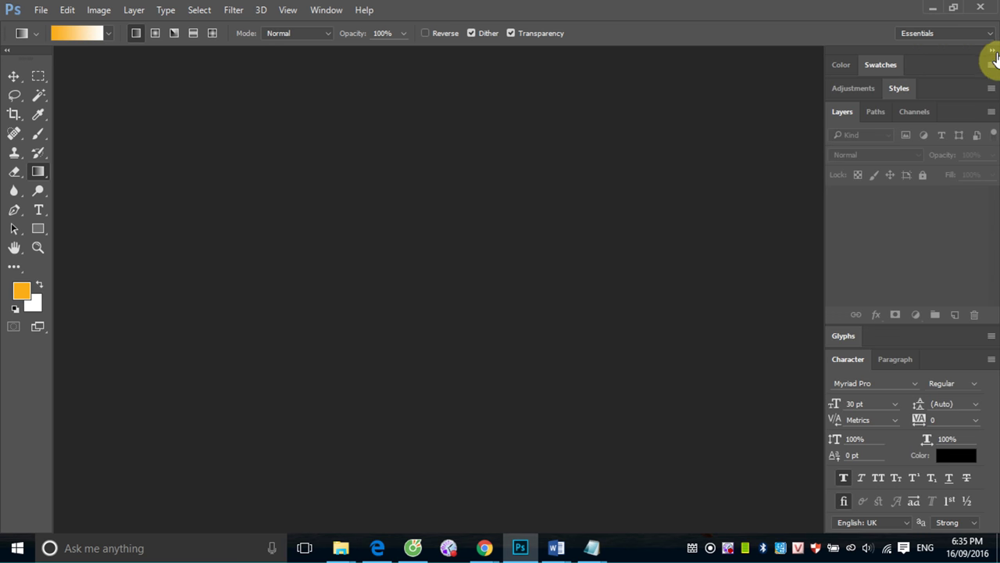
left_click(993, 54)
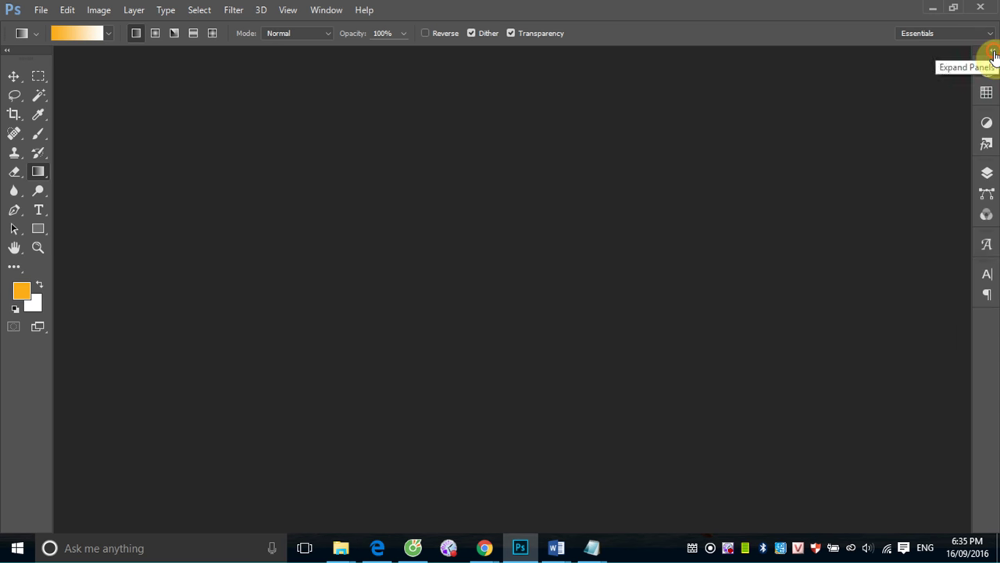
left_click(993, 55)
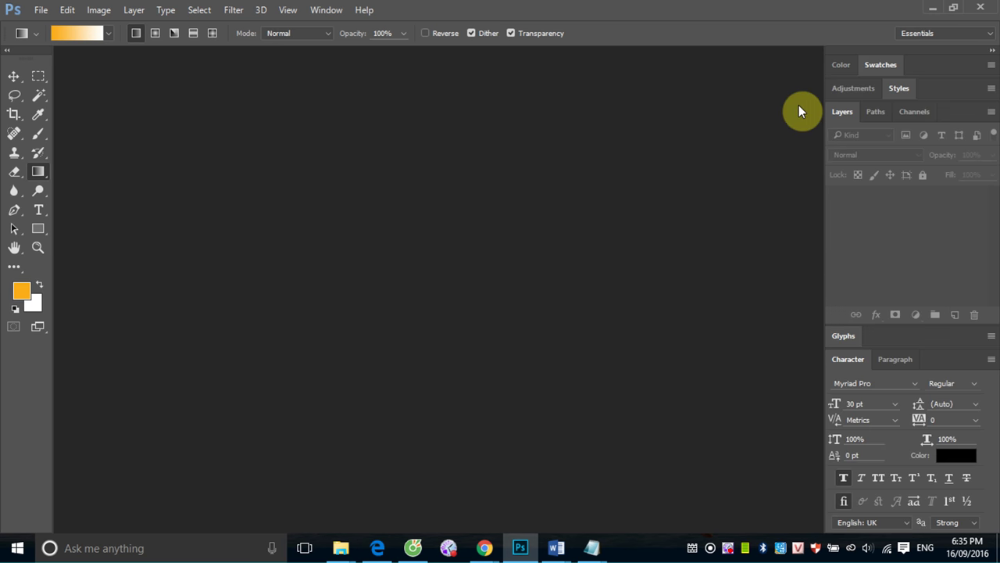
left_click(991, 53)
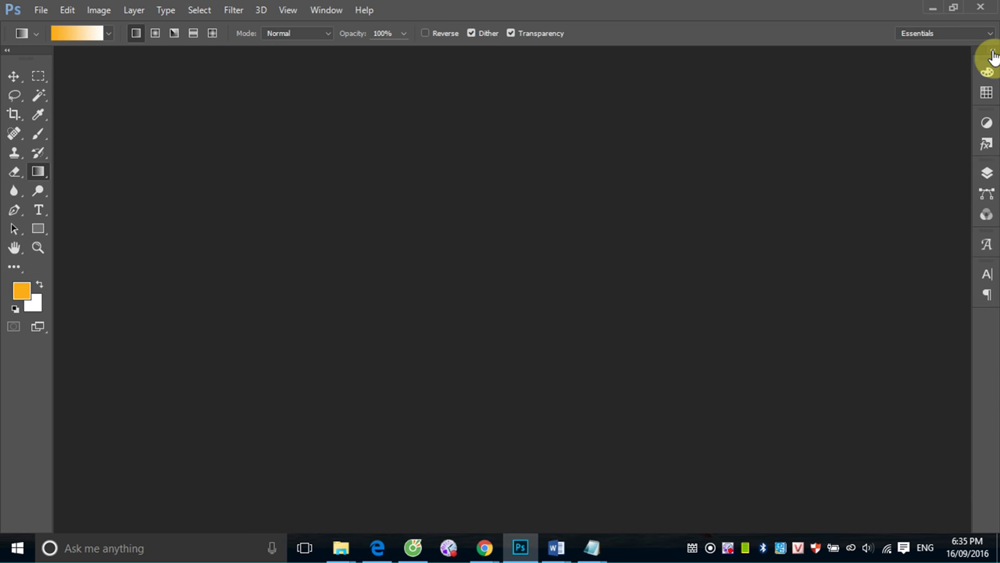
left_click(987, 92)
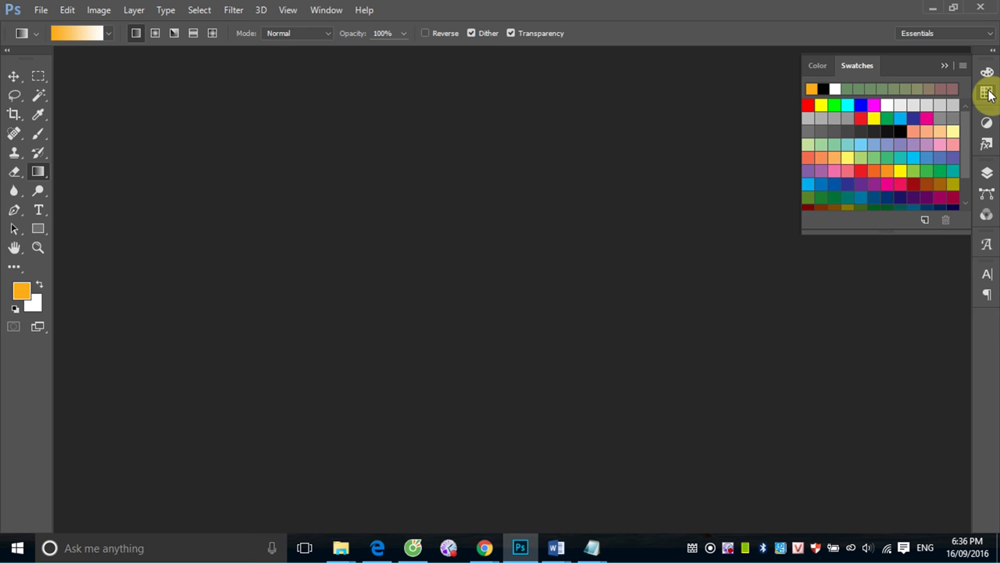
- Show the Layers panel group, switching through its Paths and Channels tabs
left_click(988, 175)
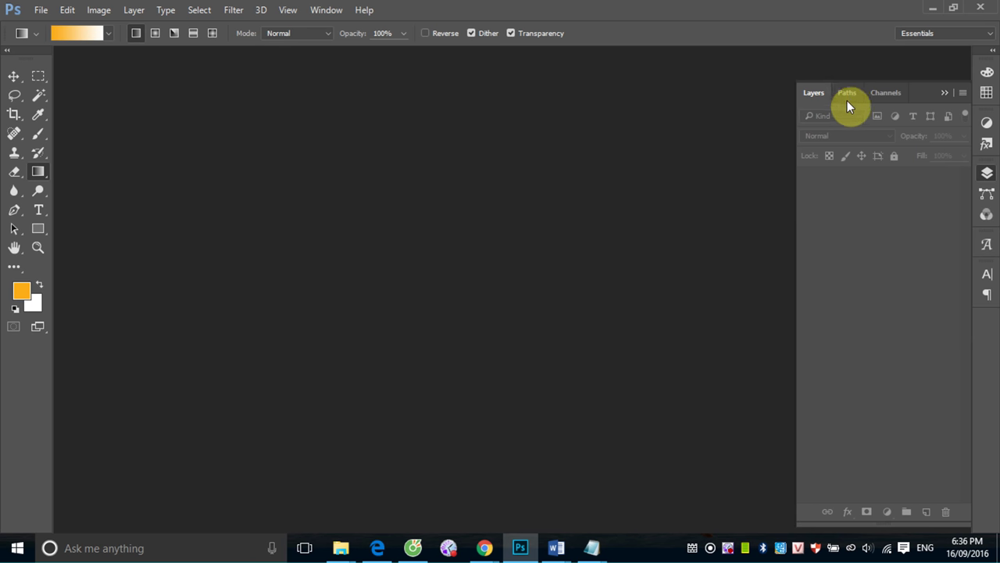
left_click(848, 92)
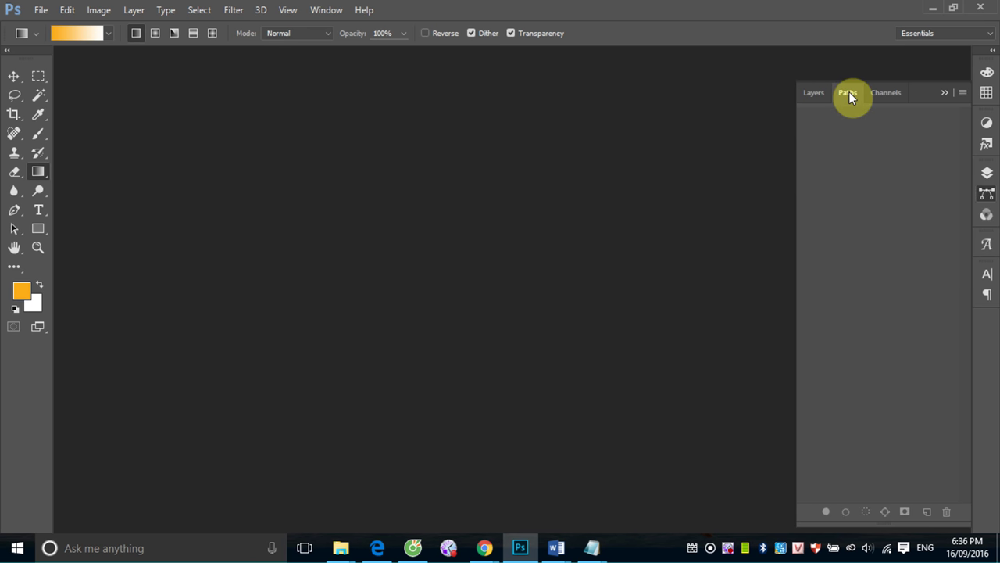
left_click(891, 94)
- Float the Layers panel on its own, close Paths/Channels, and collapse it to an icon
left_click_drag(810, 92, 397, 114)
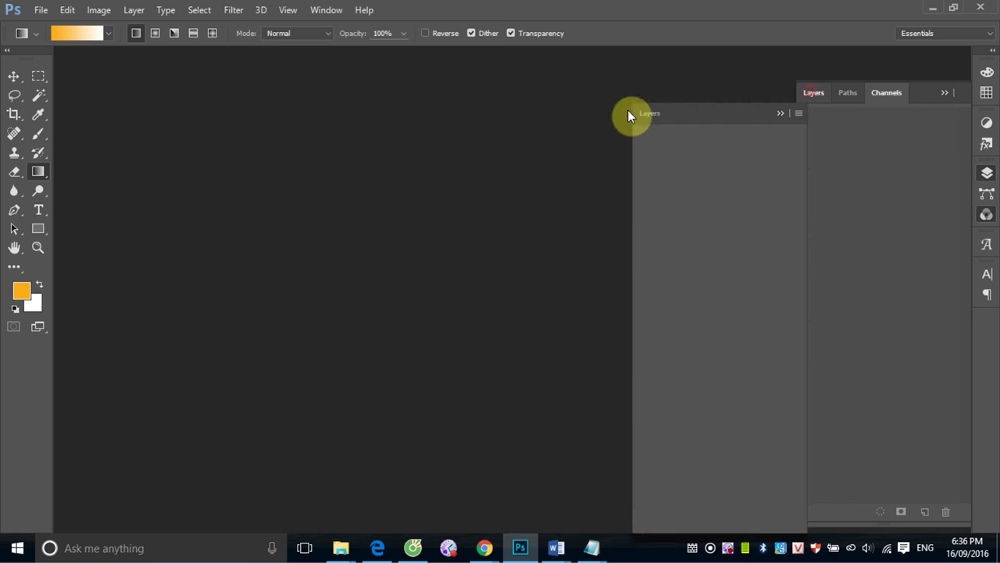
left_click(943, 93)
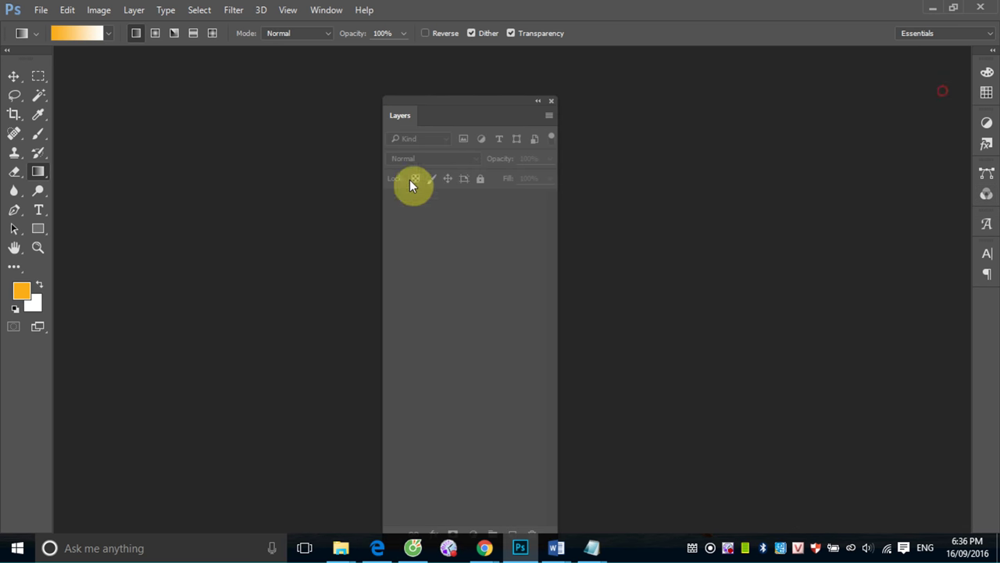
mouse_move(422, 115)
left_mouse_down()
mouse_move(603, 96)
mouse_move(425, 101)
mouse_move(810, 114)
mouse_move(744, 97)
left_mouse_up()
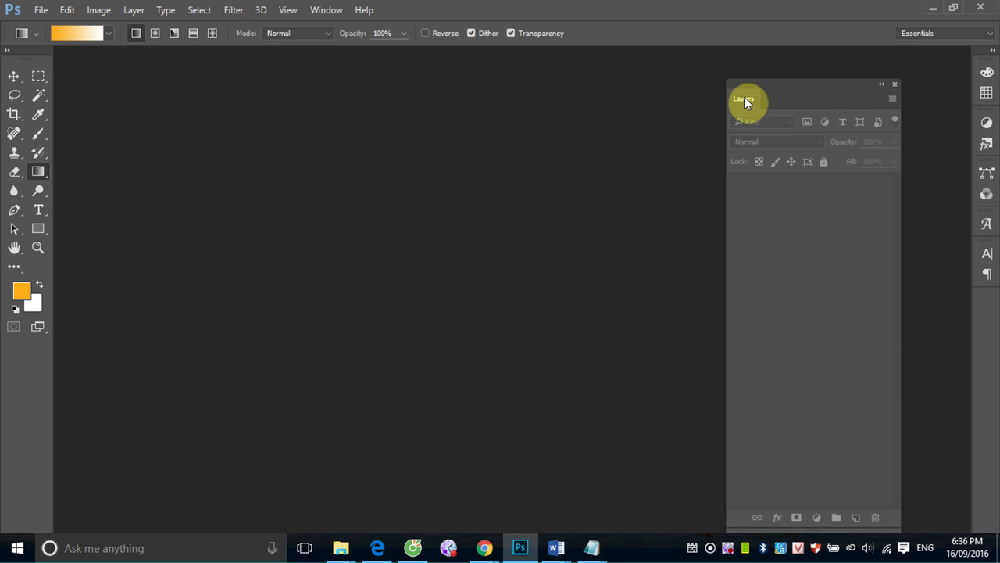
double_click(744, 100)
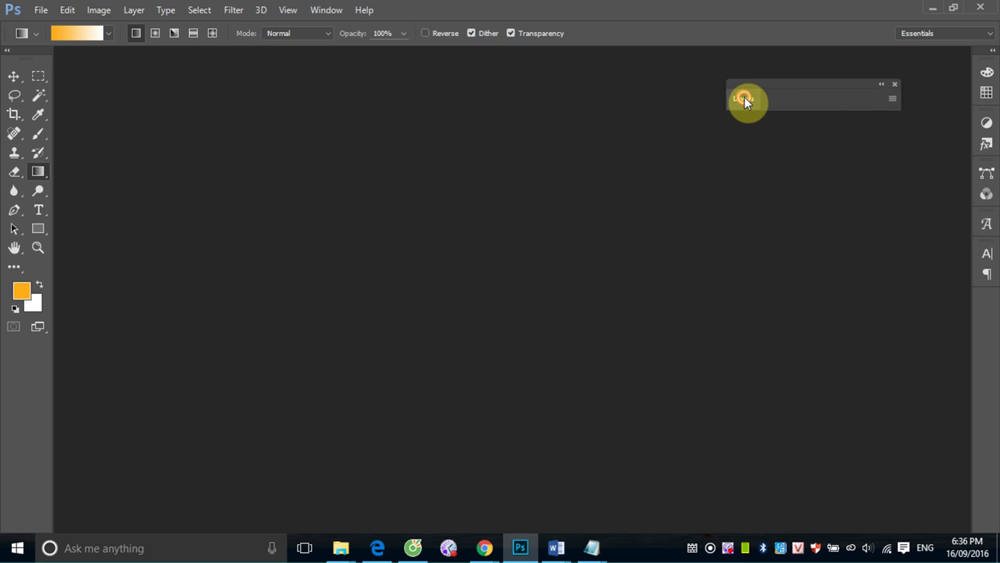
left_click(881, 83)
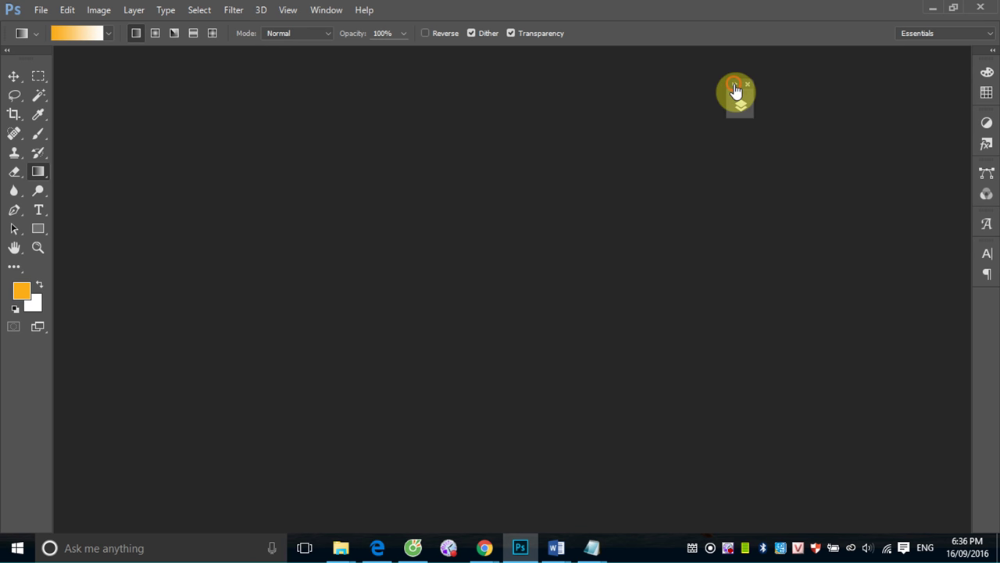
left_click(734, 83)
left_click(745, 101)
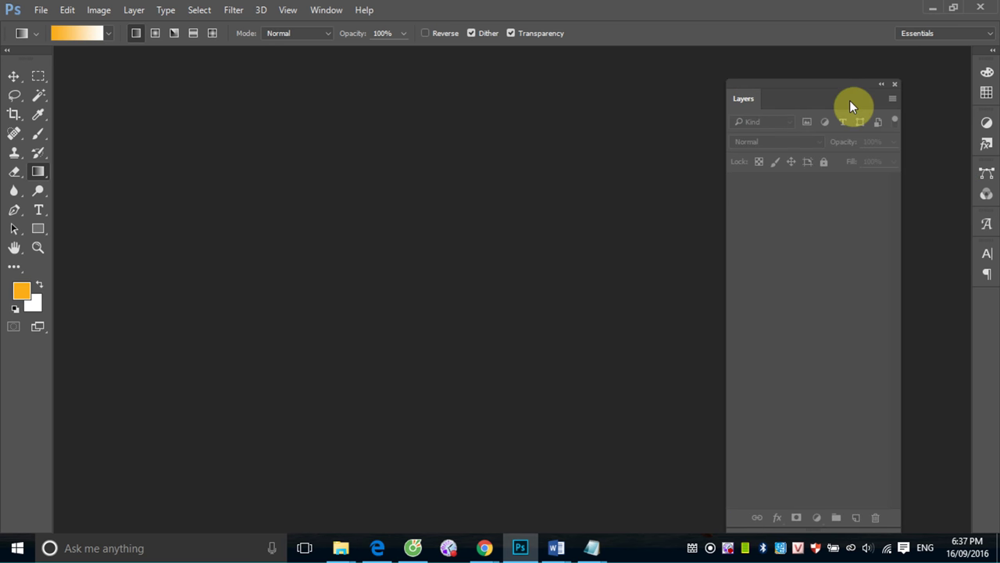
left_click(882, 91)
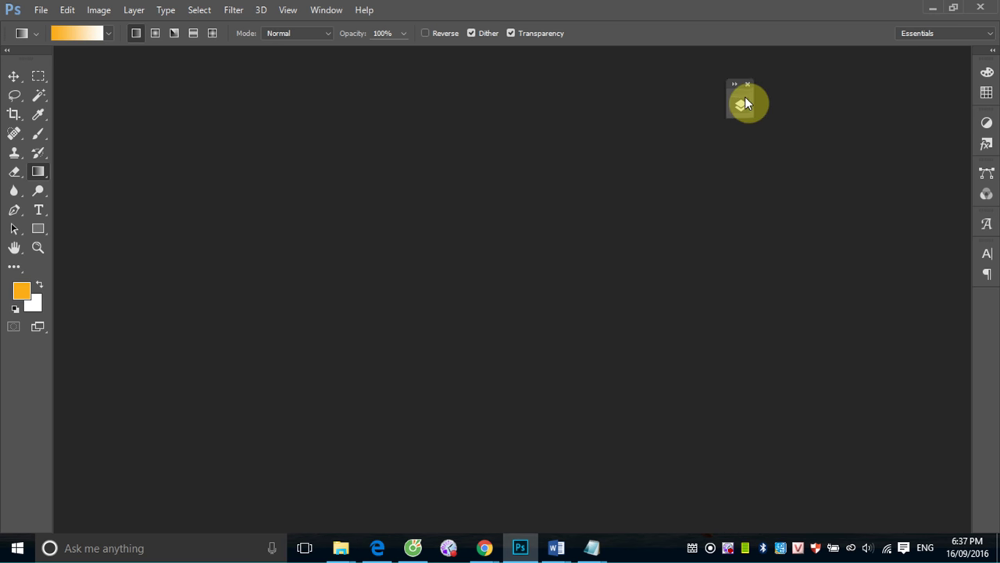
- Dock the Layers panel back into the right dock below Paths and select the Move tool
left_click_drag(739, 95, 911, 164)
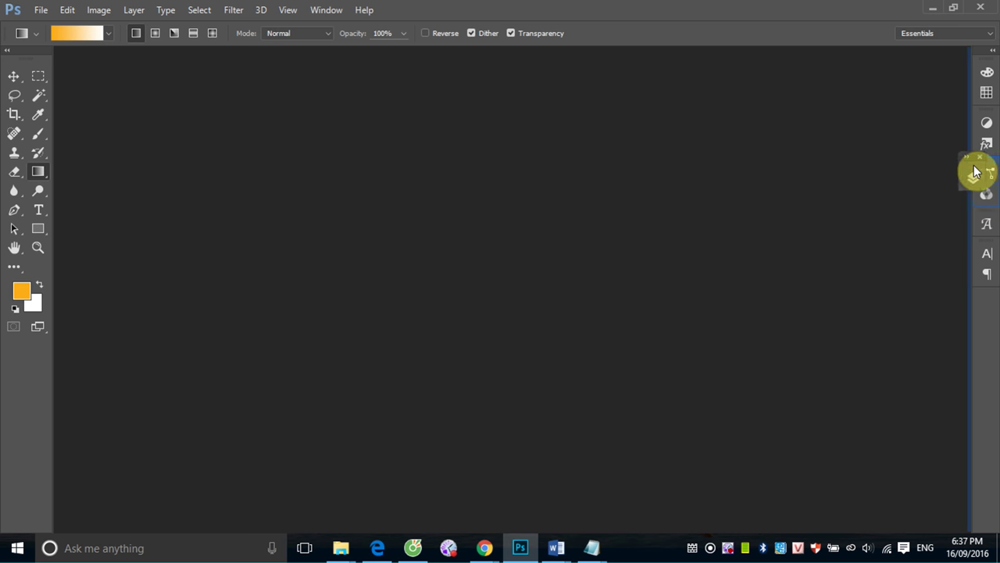
left_click_drag(924, 169, 978, 167)
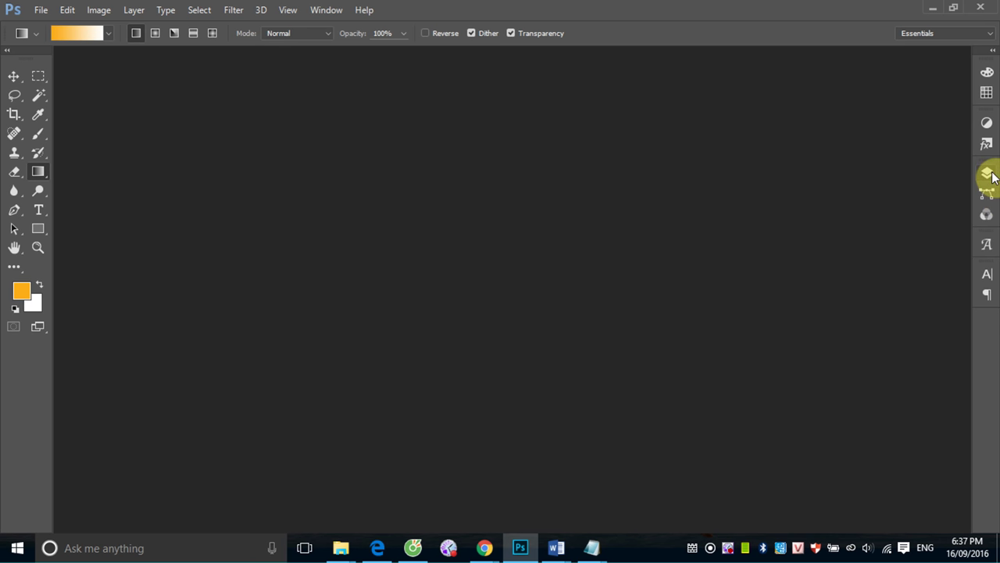
mouse_move(986, 172)
left_mouse_down()
mouse_move(847, 176)
mouse_move(963, 184)
left_mouse_up()
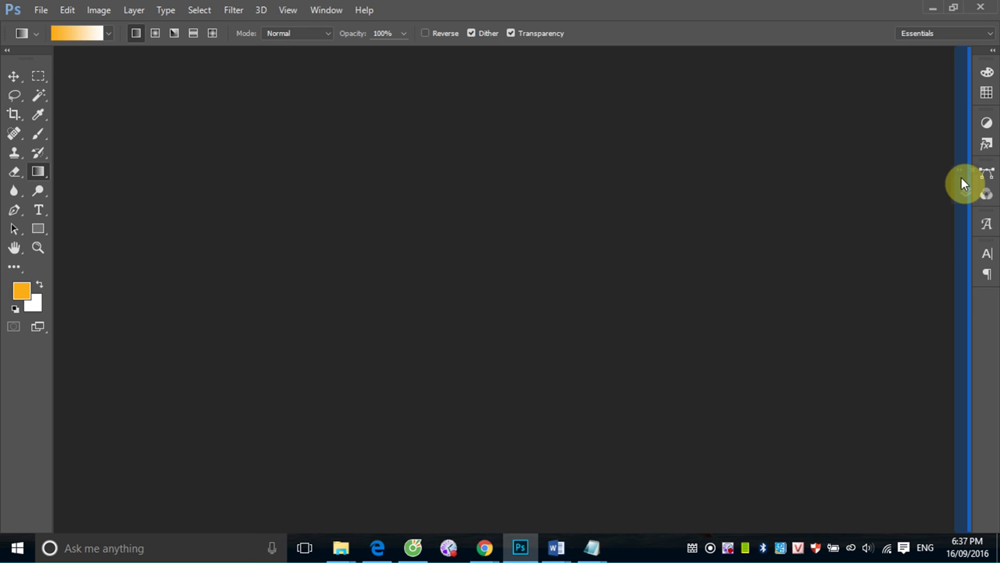
left_click_drag(962, 183, 962, 184)
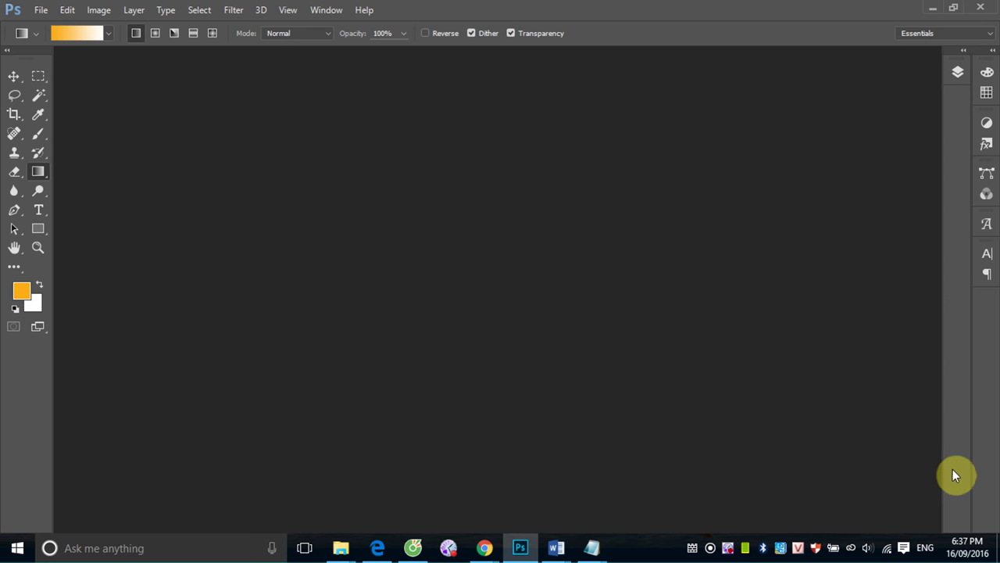
left_click(959, 59)
mouse_move(955, 67)
left_mouse_down()
mouse_move(848, 183)
mouse_move(985, 181)
left_mouse_up()
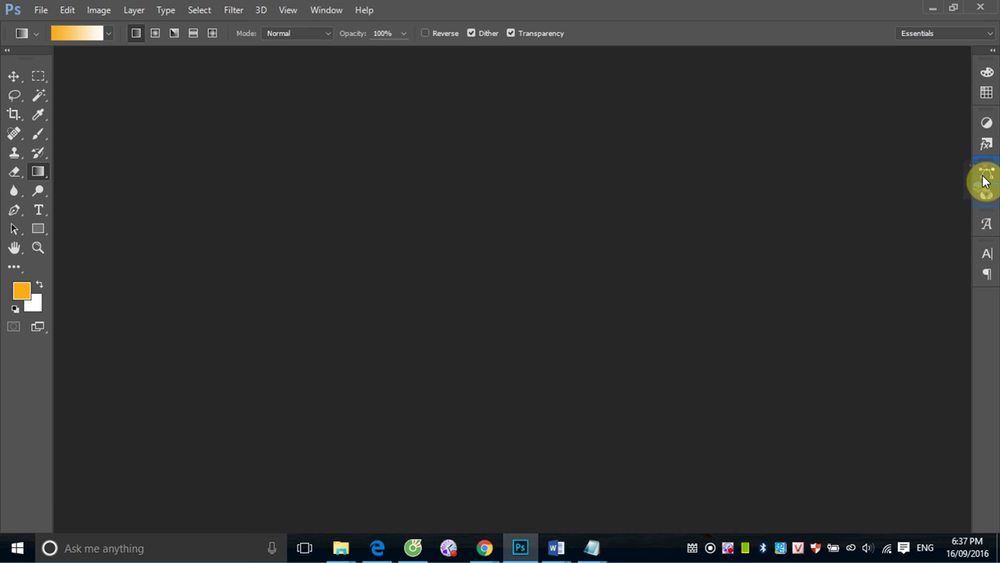
left_click_drag(985, 179, 986, 190)
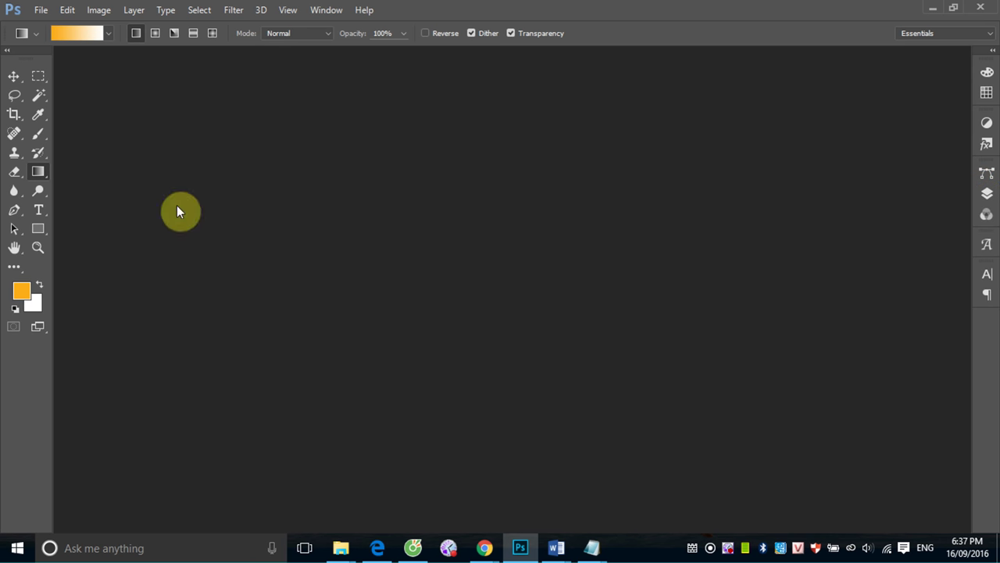
left_click(13, 76)
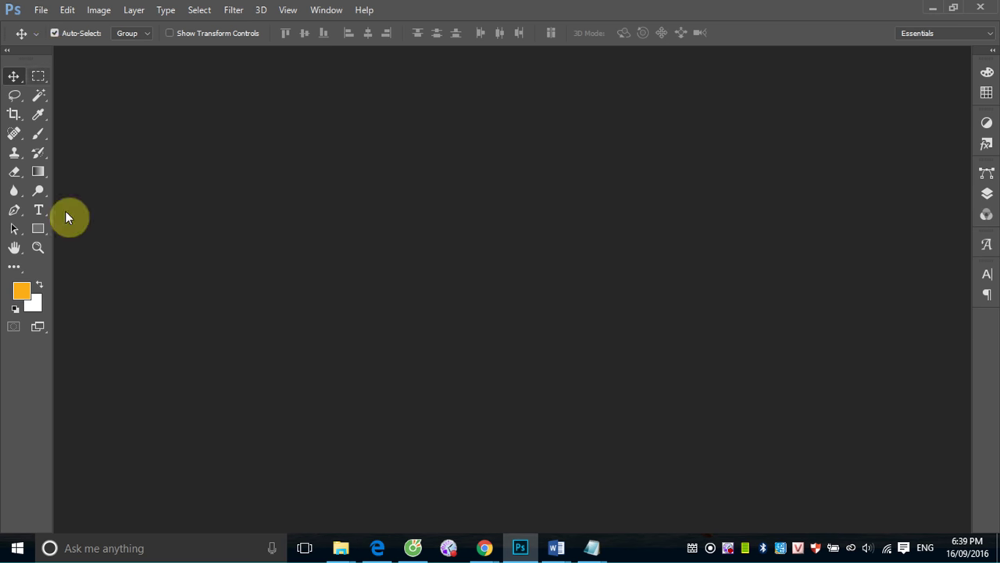
- Open the File menu
left_click(40, 10)
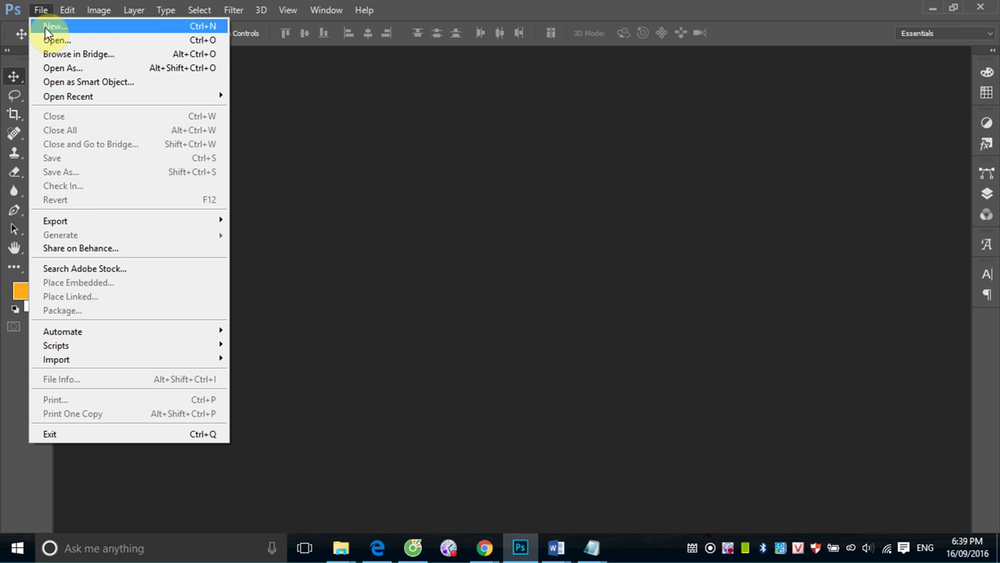
- Start a new document and show its Document Type presets
left_click(49, 27)
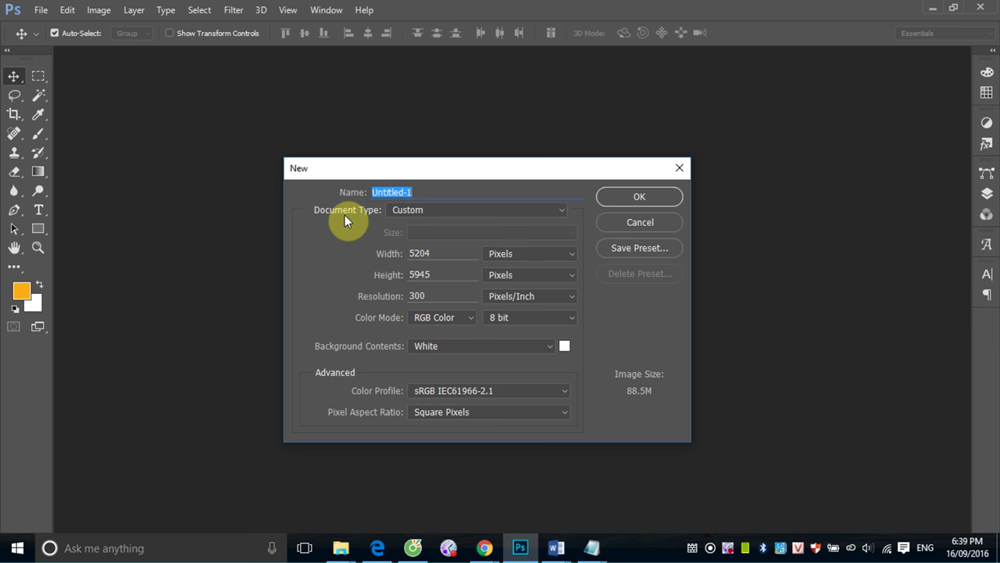
left_click(565, 218)
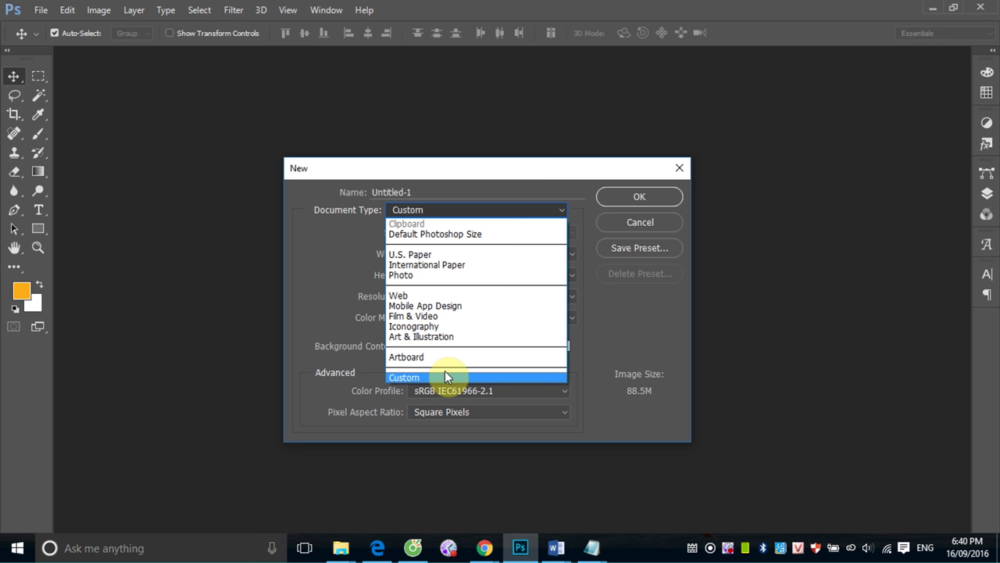
- Choose the Web document type (Web Most Common, 1366 × 768 px, 72 ppi), browsing its sizes
left_click(420, 295)
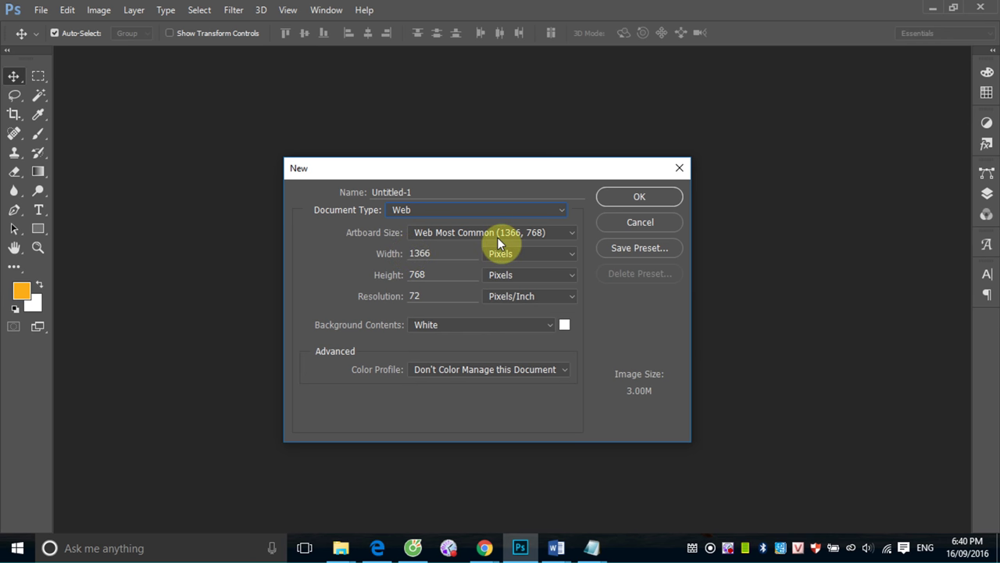
left_click(574, 234)
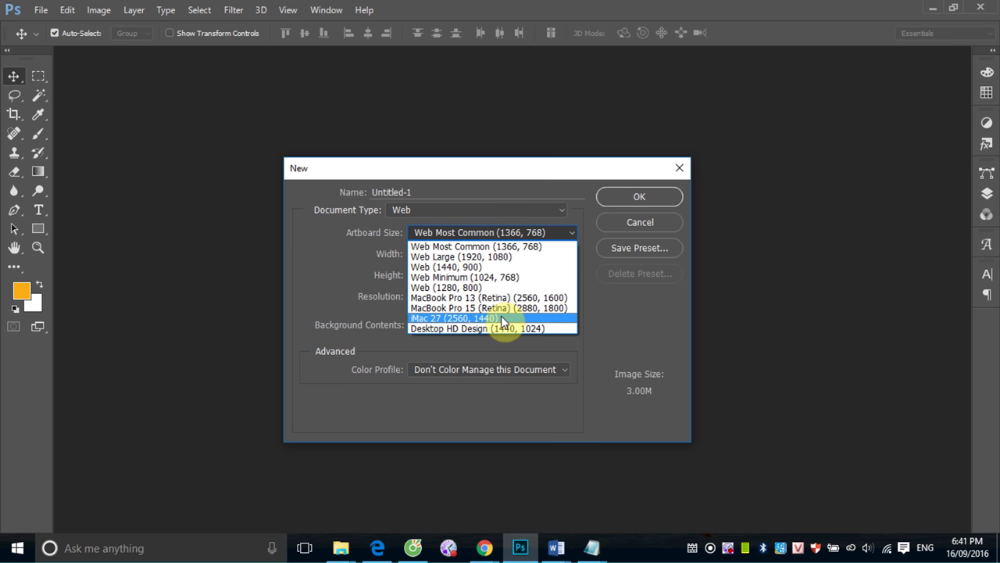
left_click(328, 270)
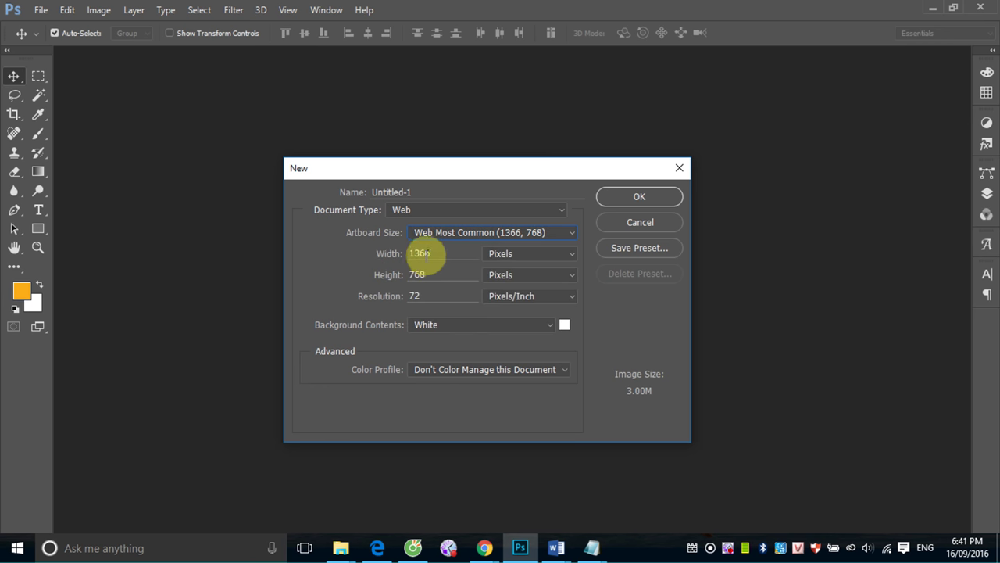
left_click(429, 256)
left_click(428, 276)
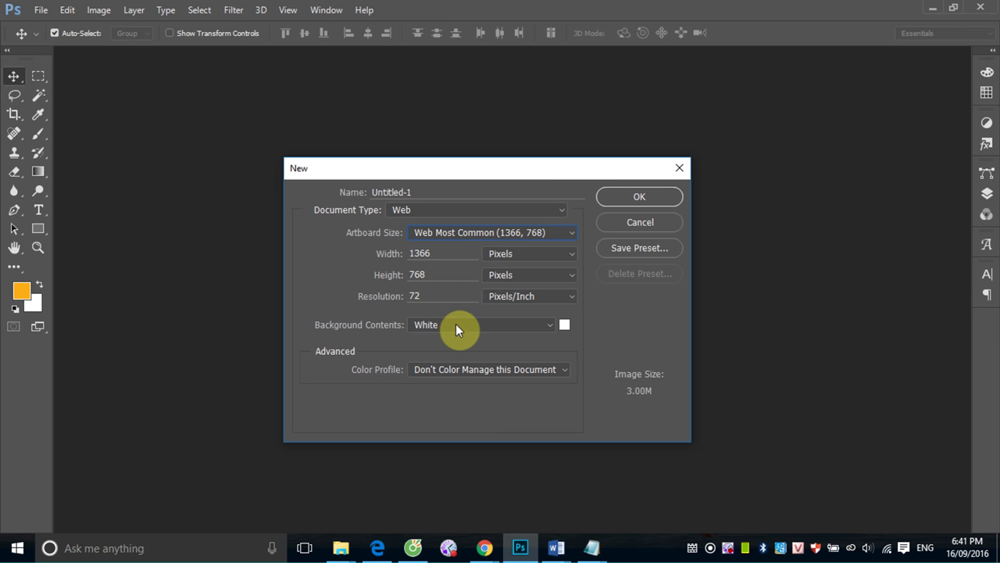
left_click(568, 232)
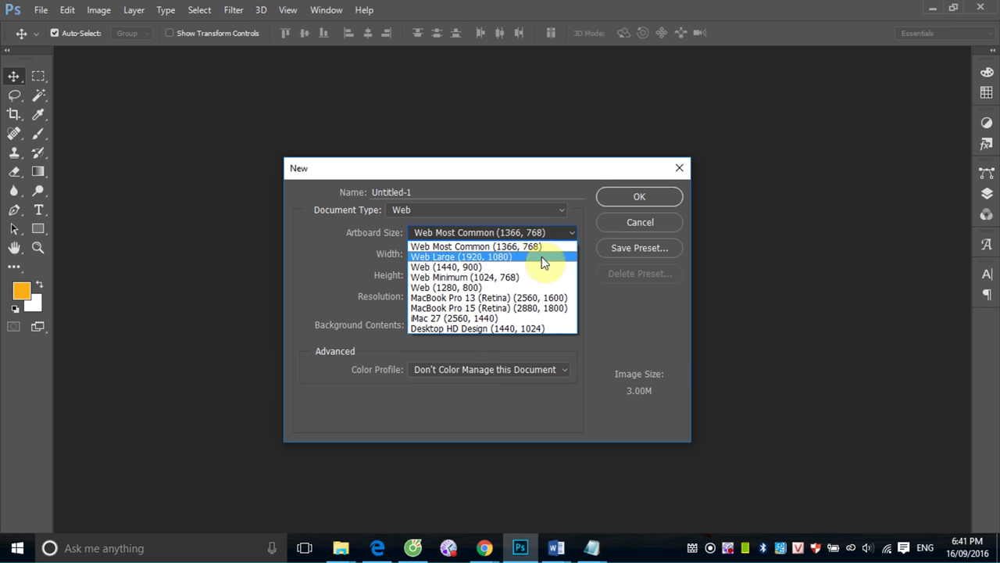
left_click(561, 213)
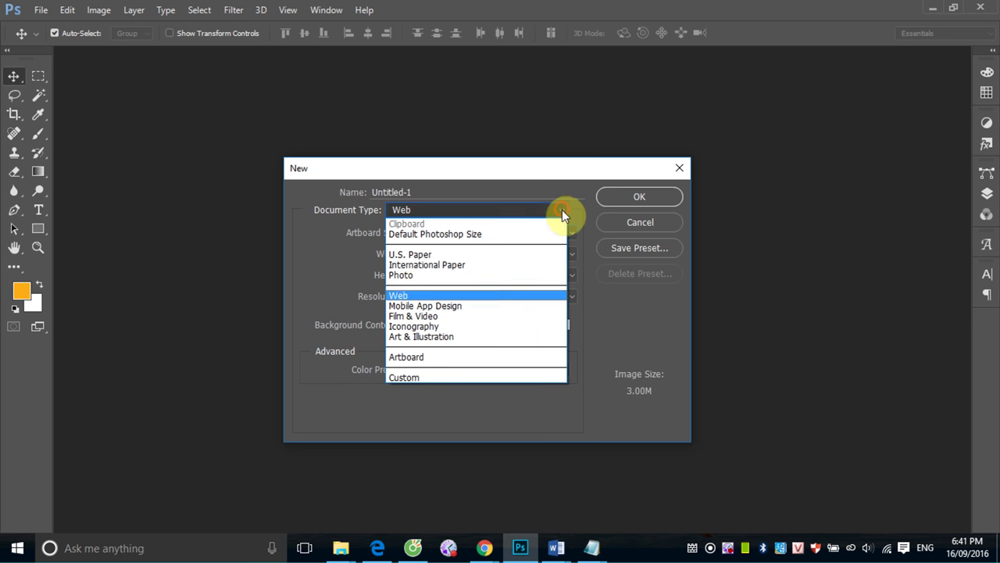
- Choose Mobile App Design with the iPhone 6 artboard, 750 × 1334 px at 72 ppi
left_click(494, 304)
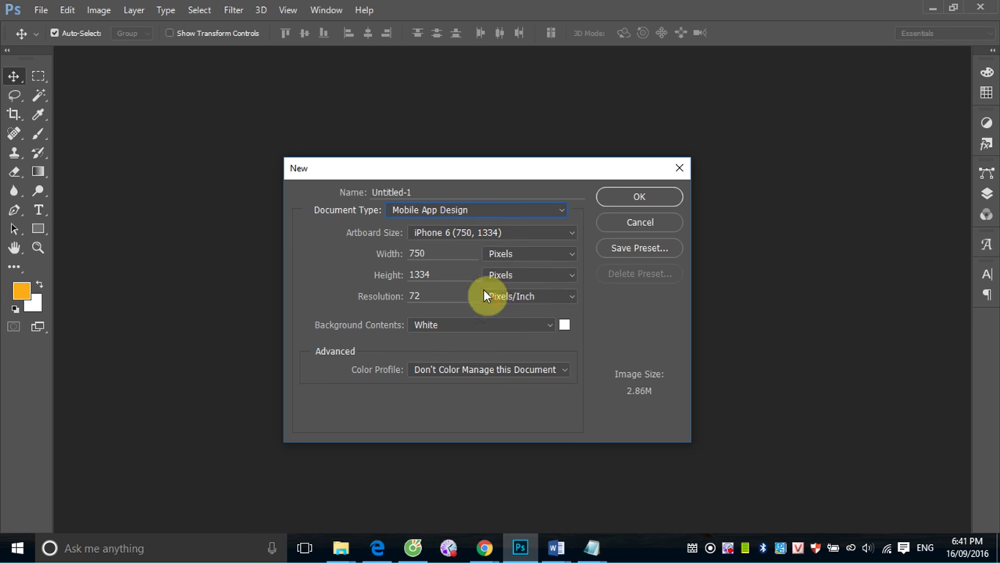
left_click(575, 232)
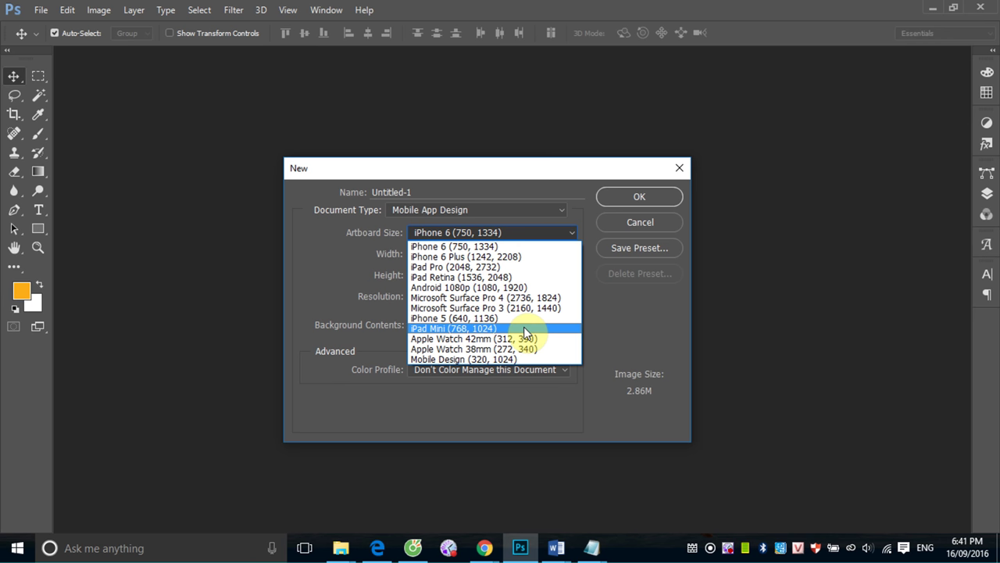
left_click(626, 322)
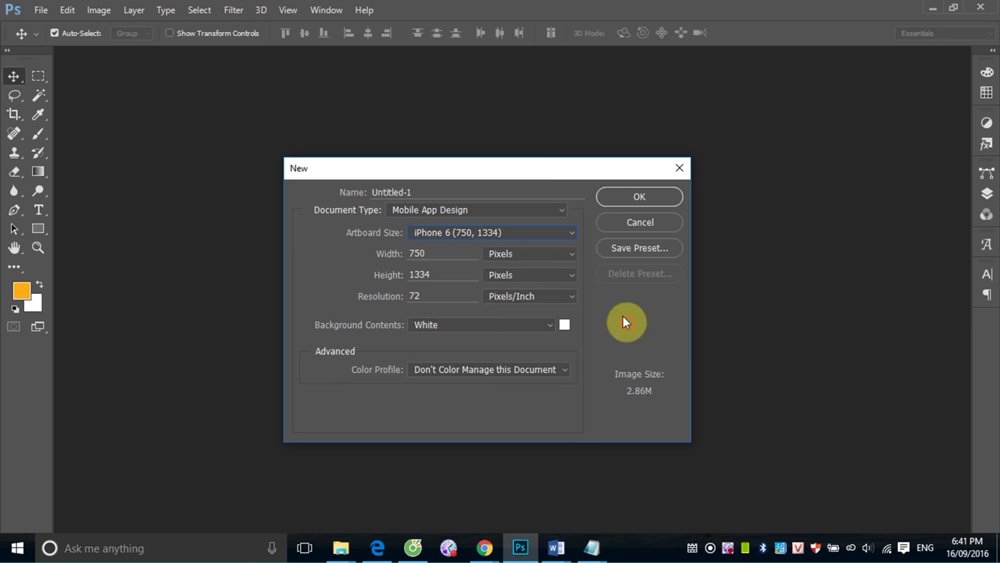
left_click(573, 237)
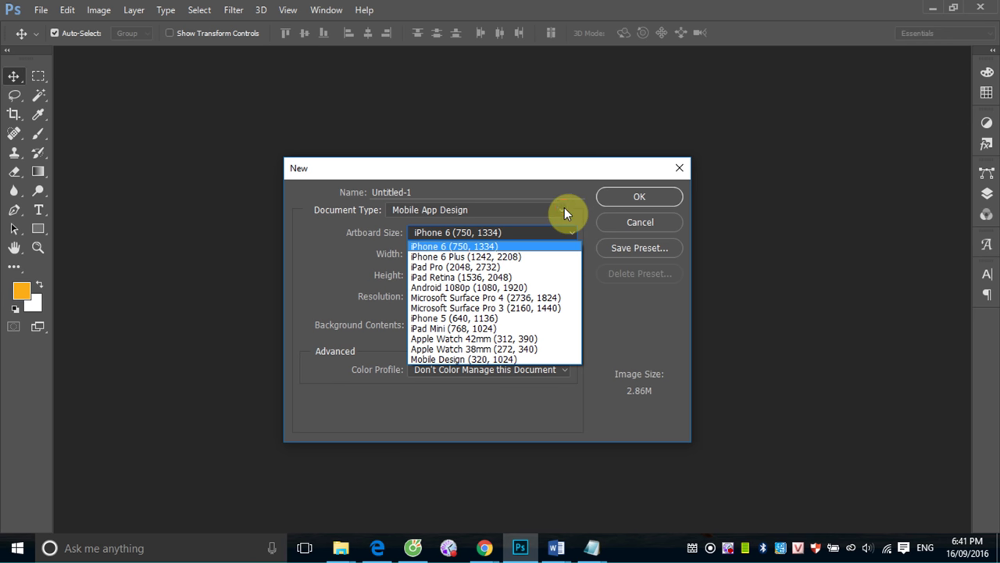
left_click(563, 212)
left_click(562, 211)
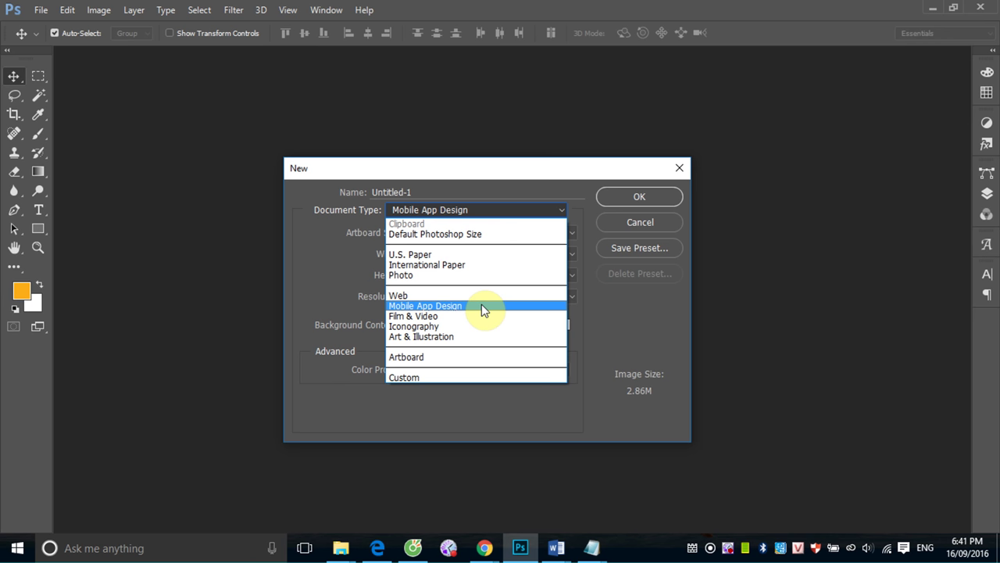
left_click(336, 305)
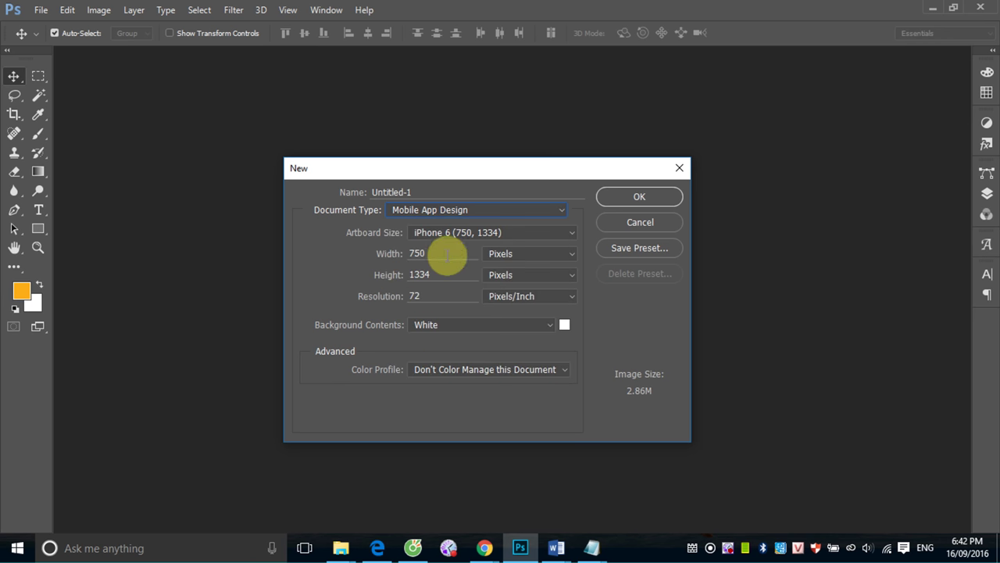
left_click(547, 211)
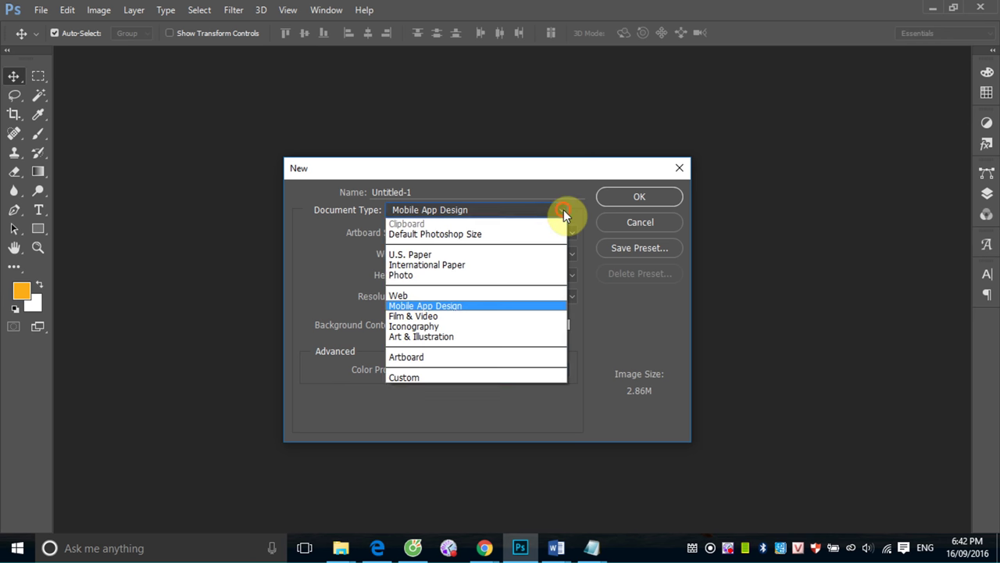
left_click(472, 377)
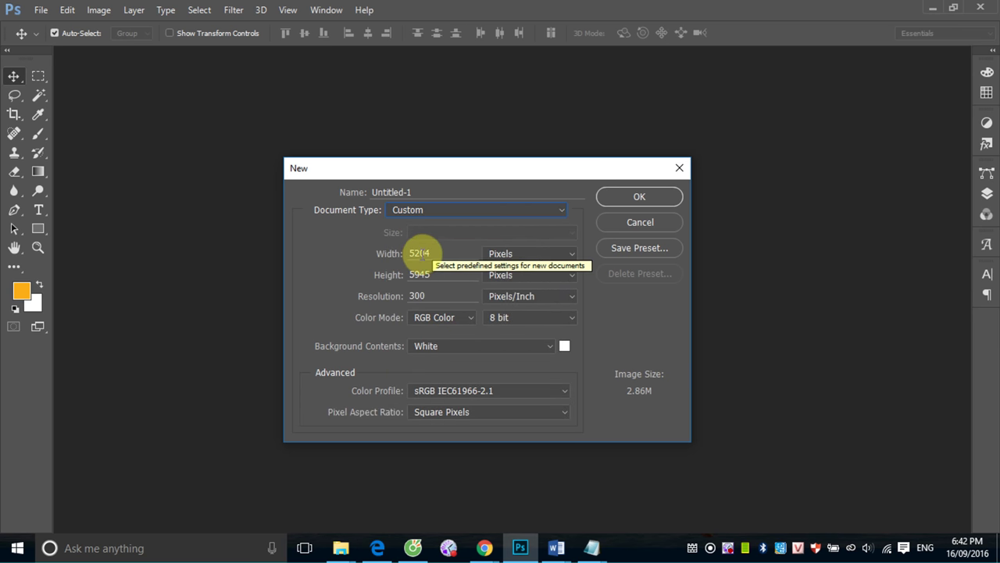
double_click(420, 253)
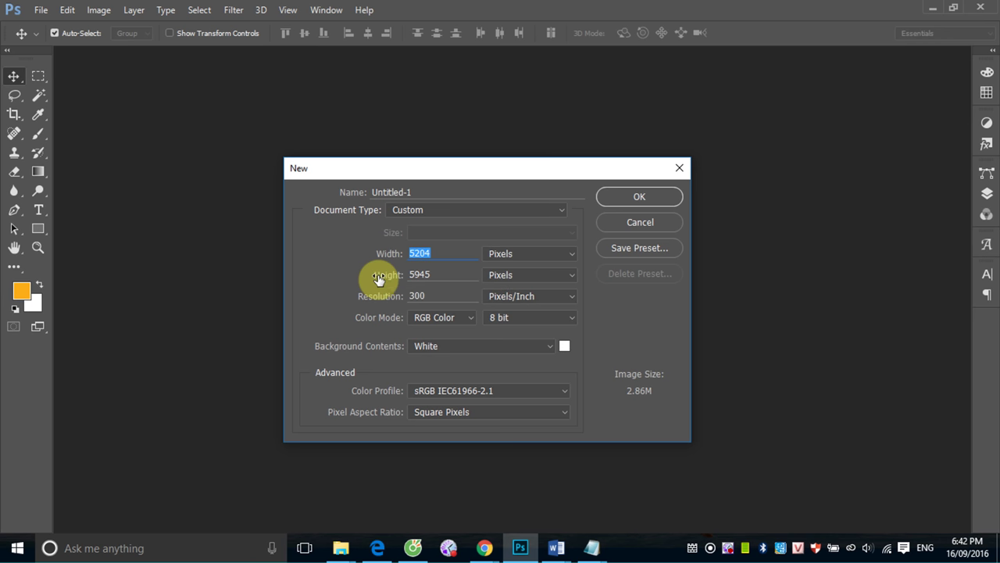
left_click(574, 253)
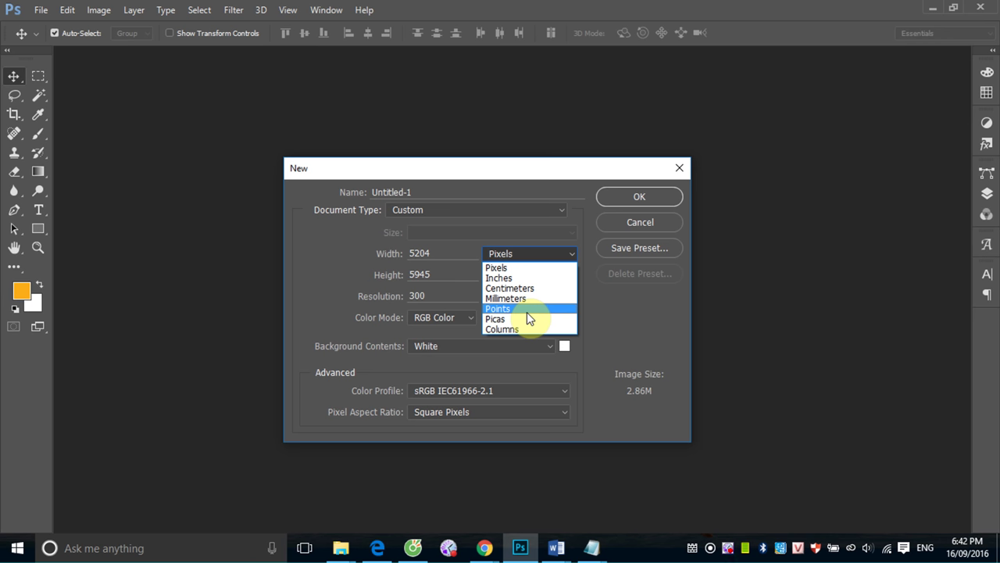
left_click(529, 268)
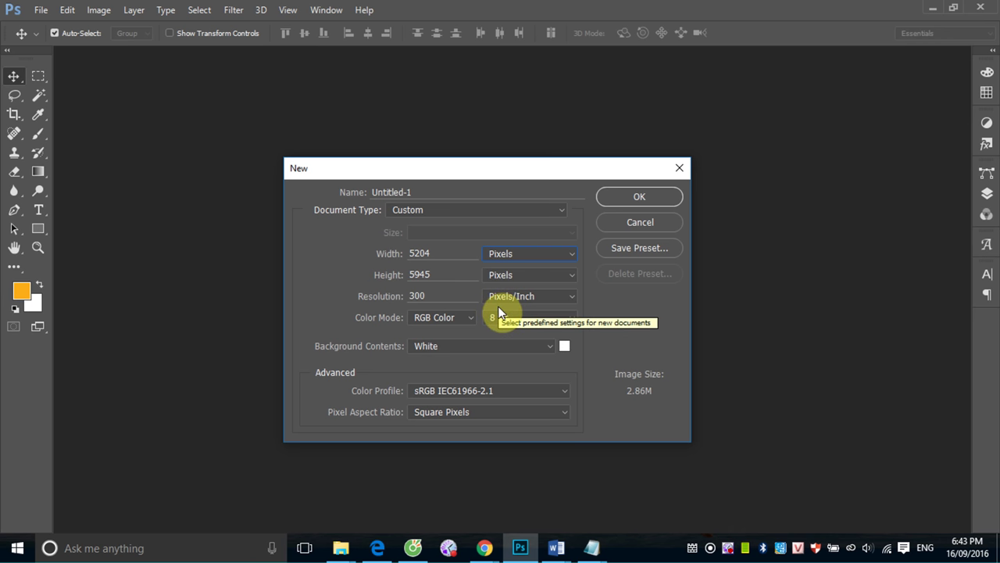
double_click(432, 299)
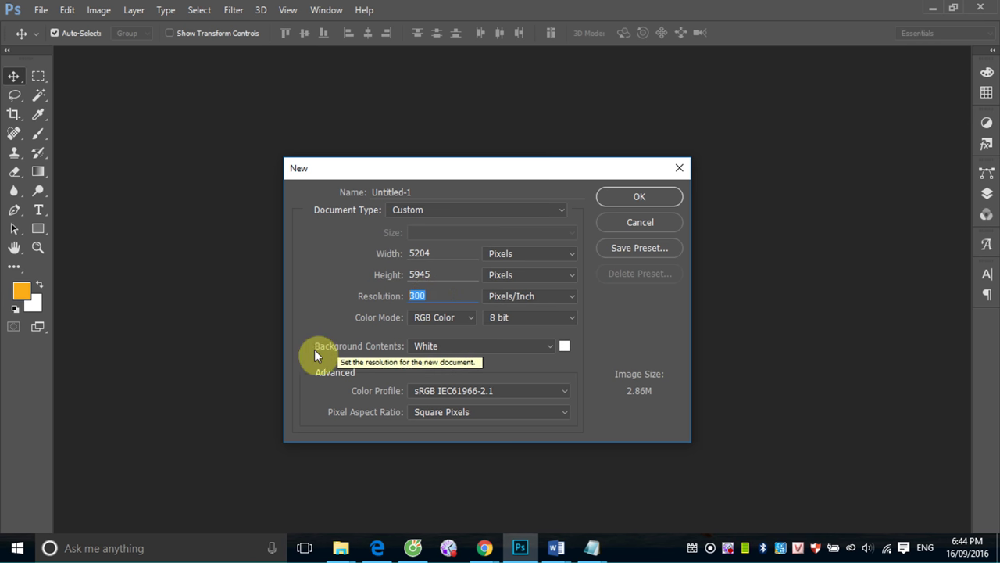
- Show the Color Mode choices: Bitmap, Grayscale, RGB Color, CMYK Color and Lab Color
left_click(472, 318)
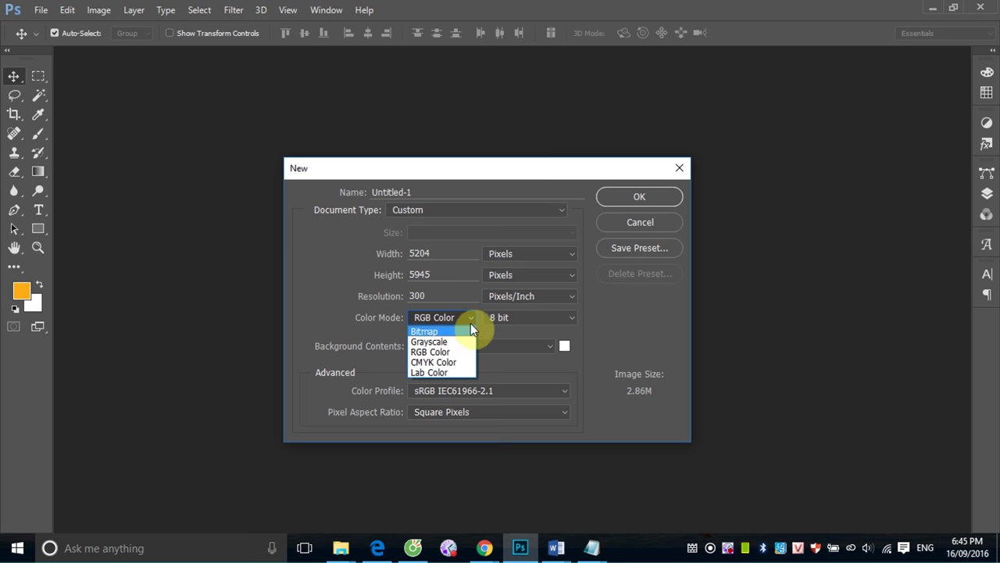
- Close the Color Mode list keeping RGB Color, then show the Background Contents options
left_click(603, 319)
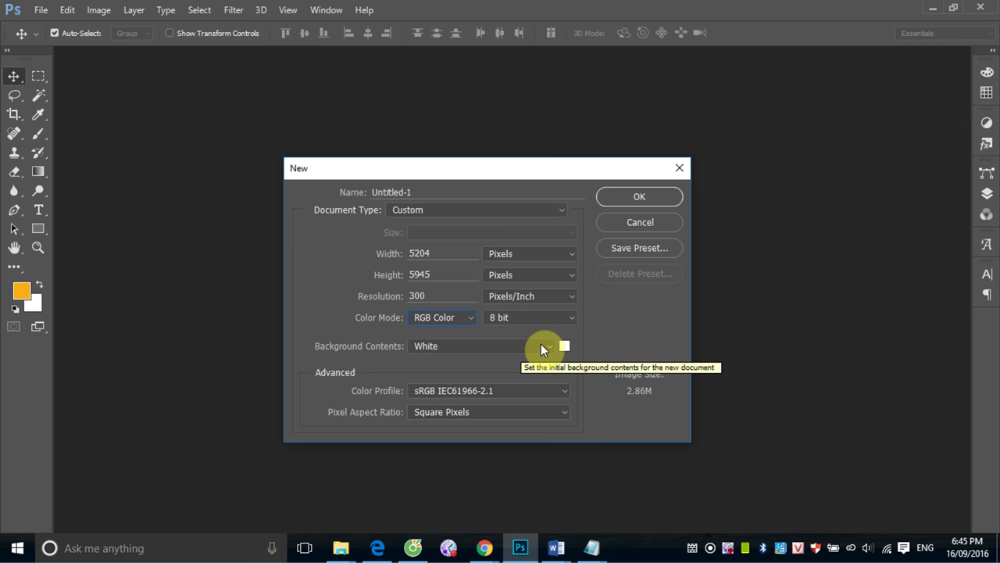
left_click(550, 346)
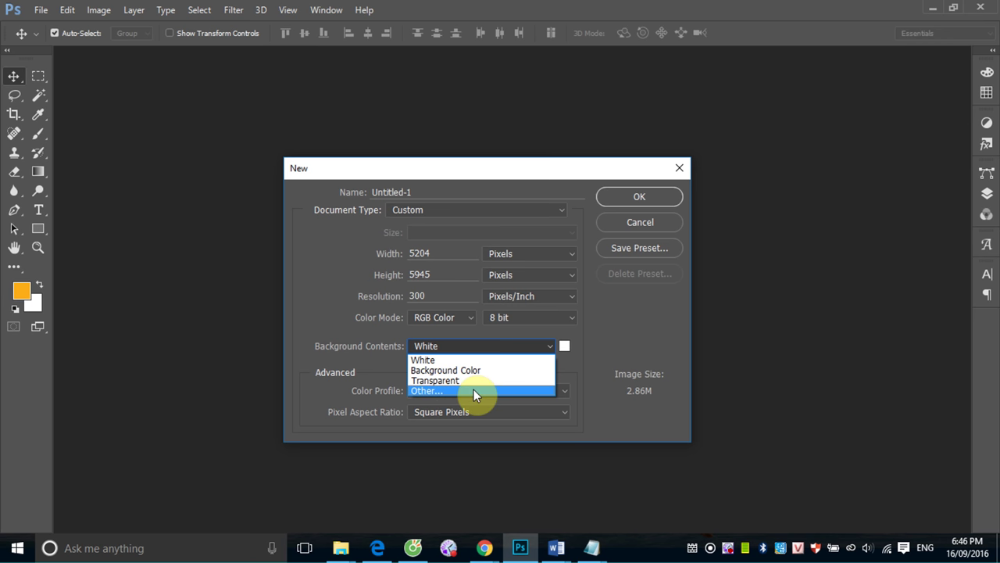
- Keep a White background, set resolution to 72, and create an iPhone 6 Plus Artboard document
left_click(641, 328)
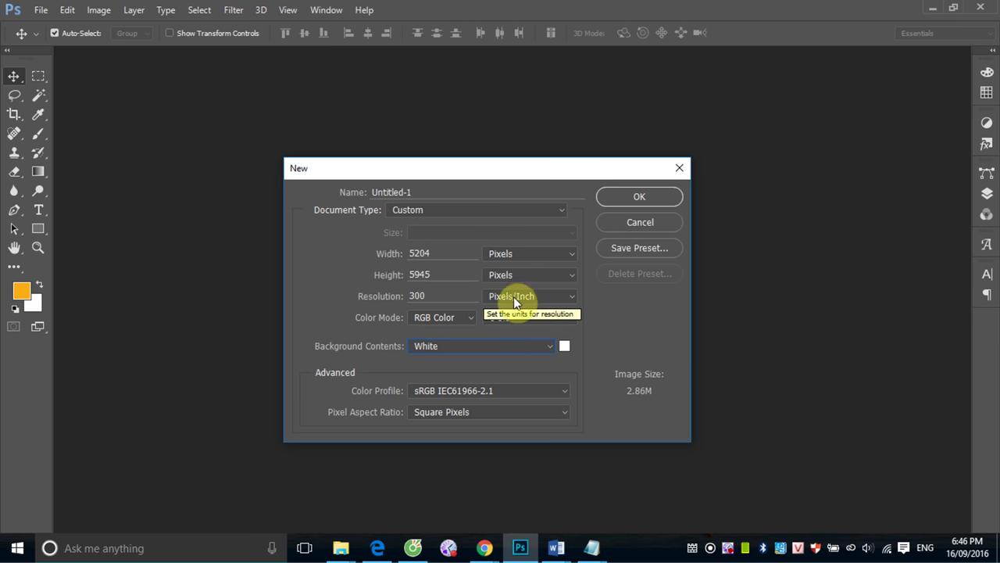
double_click(429, 295)
type("72")
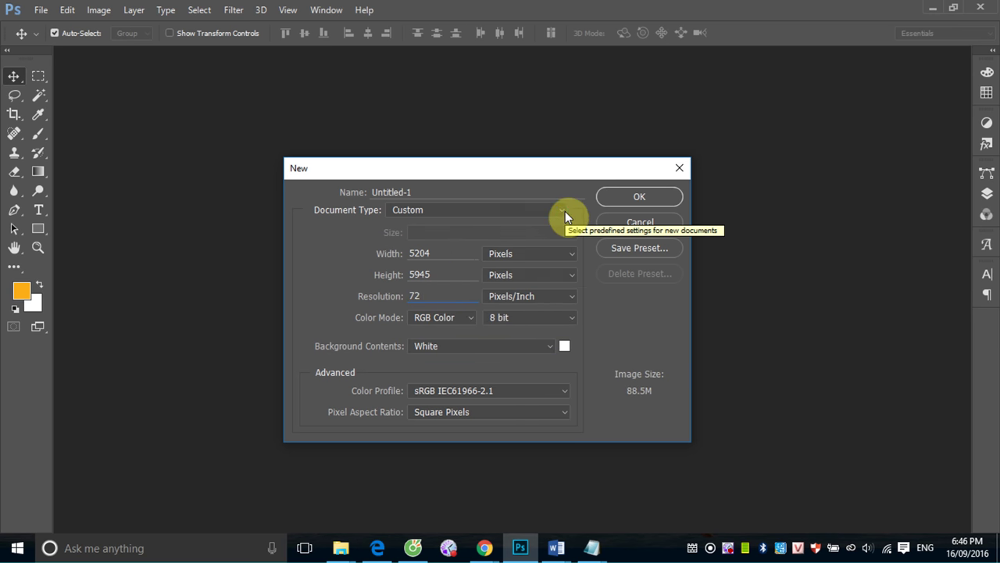
left_click(564, 211)
left_click(486, 358)
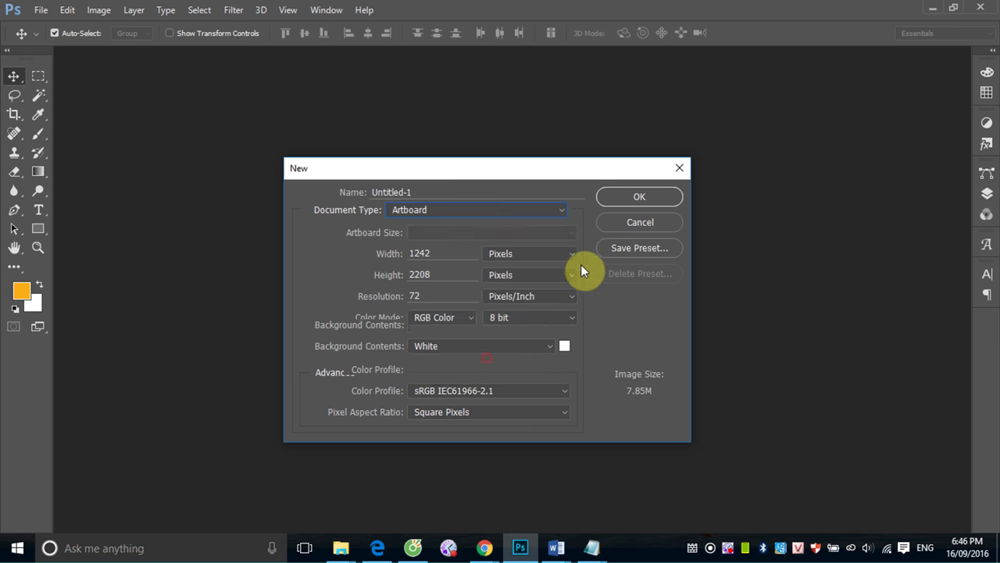
left_click(634, 199)
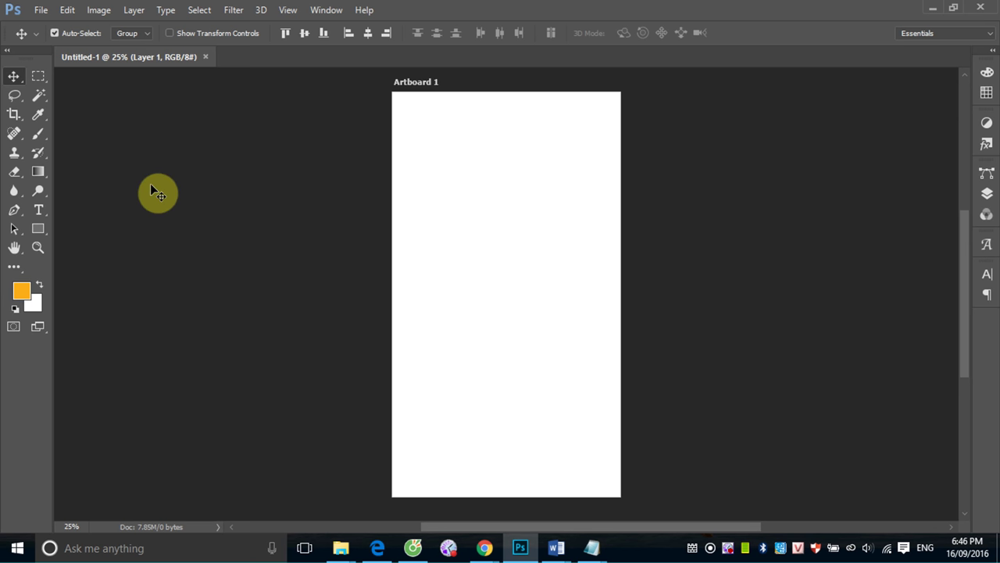
- Paint two orange brush curves on Artboard 1, collapse Device Preview, and return to the Move tool
left_click(40, 133)
mouse_move(412, 214)
left_mouse_down()
mouse_move(485, 177)
mouse_move(539, 264)
left_mouse_up()
left_click_drag(426, 290, 566, 333)
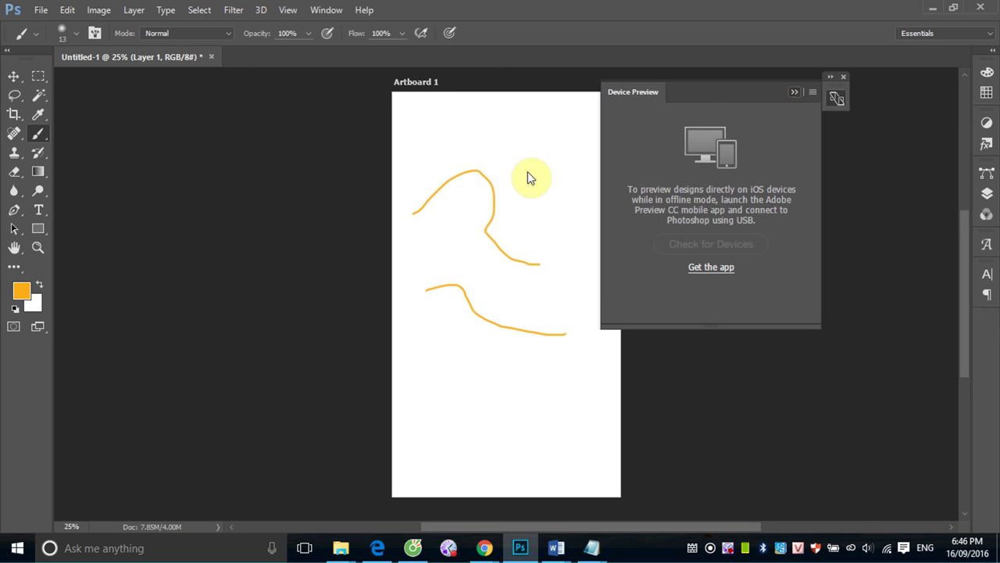
left_click(793, 91)
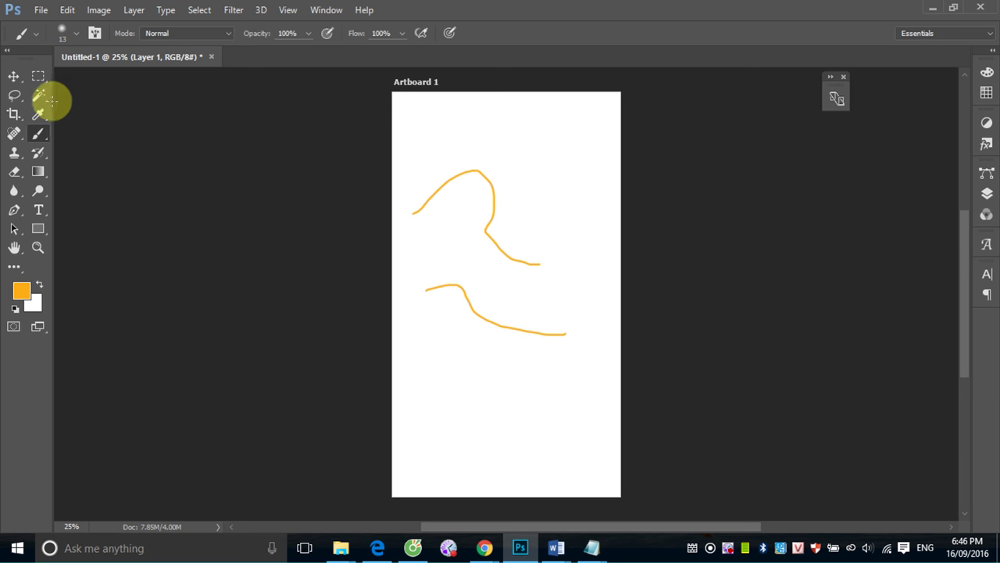
left_click(15, 79)
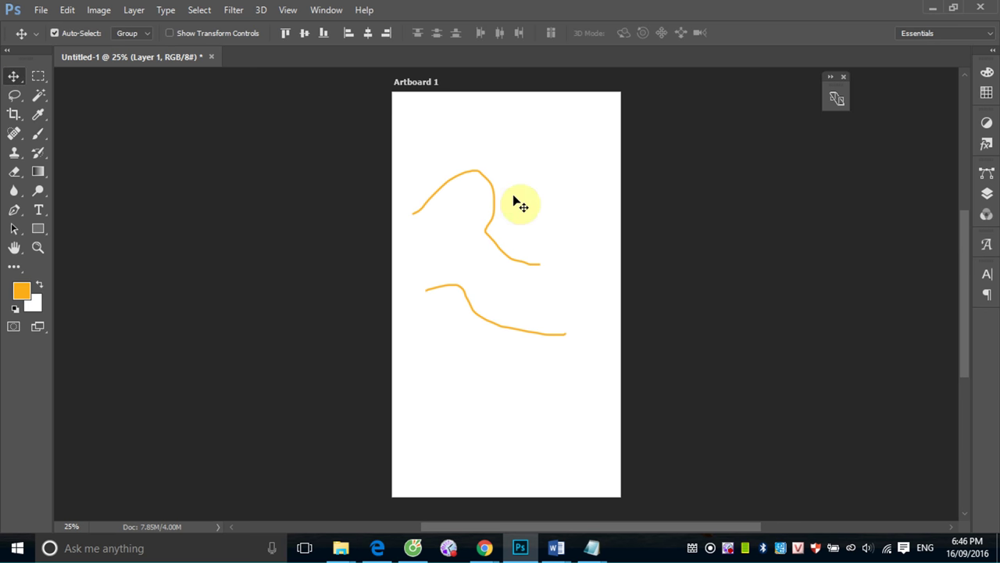
- Save the document as test.psd in Photoshop format, confirming maximum compatibility
left_click(41, 11)
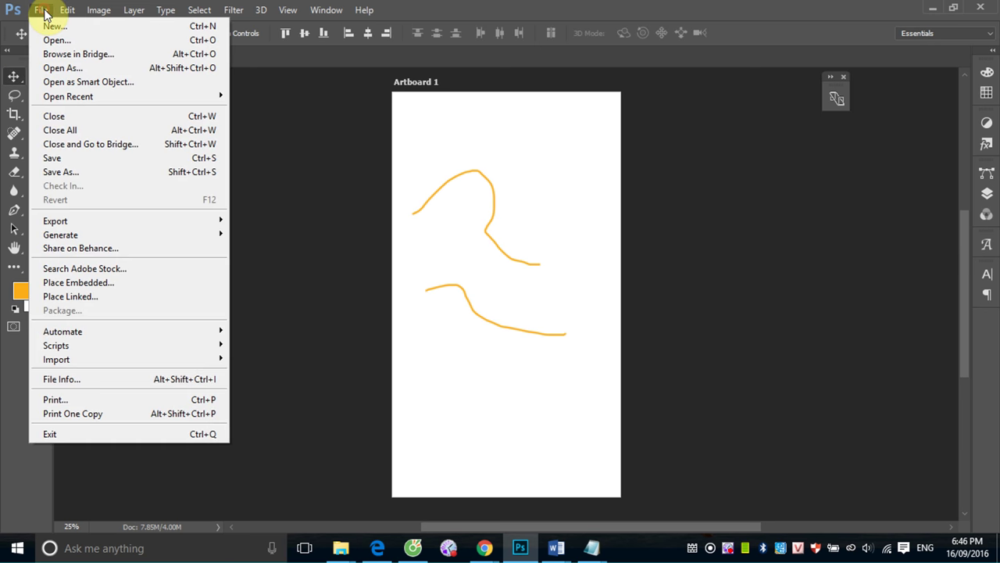
left_click(69, 161)
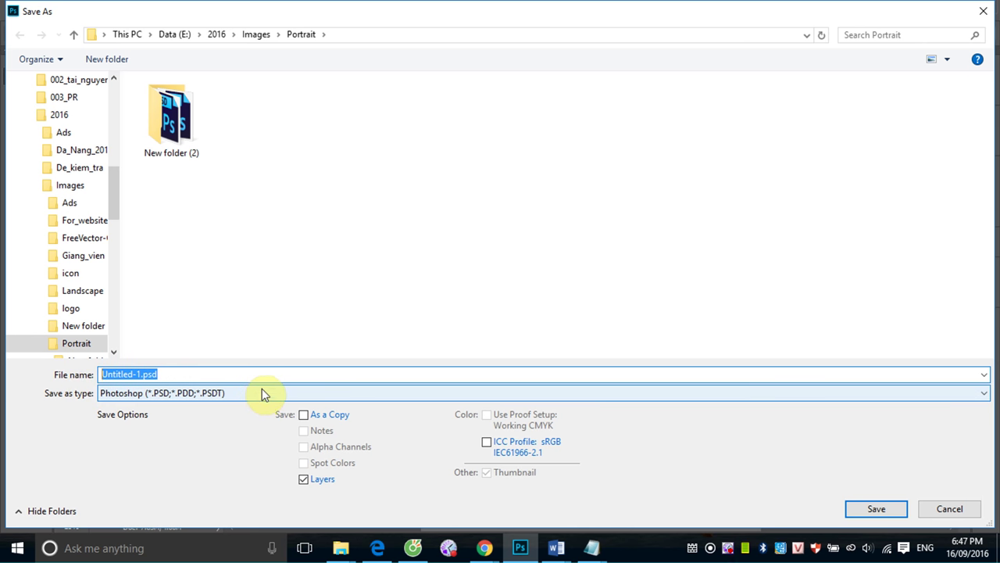
type("te")
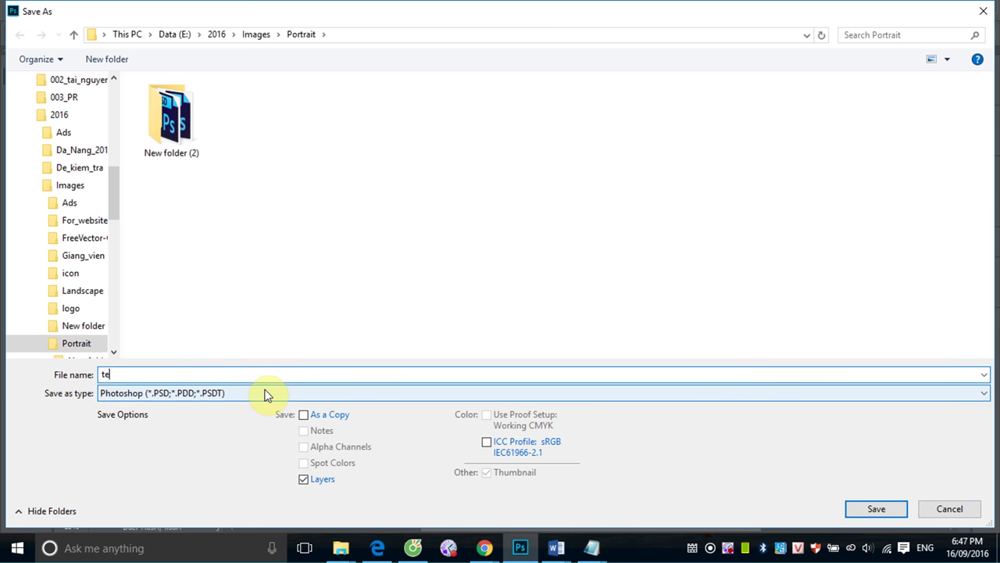
type("st")
left_click(232, 392)
left_click(232, 392)
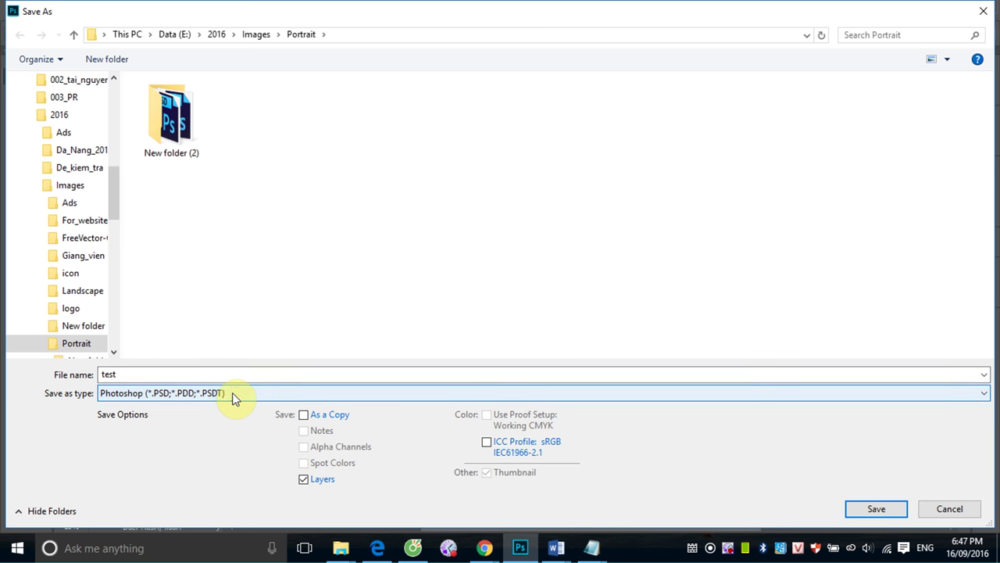
left_click(232, 392)
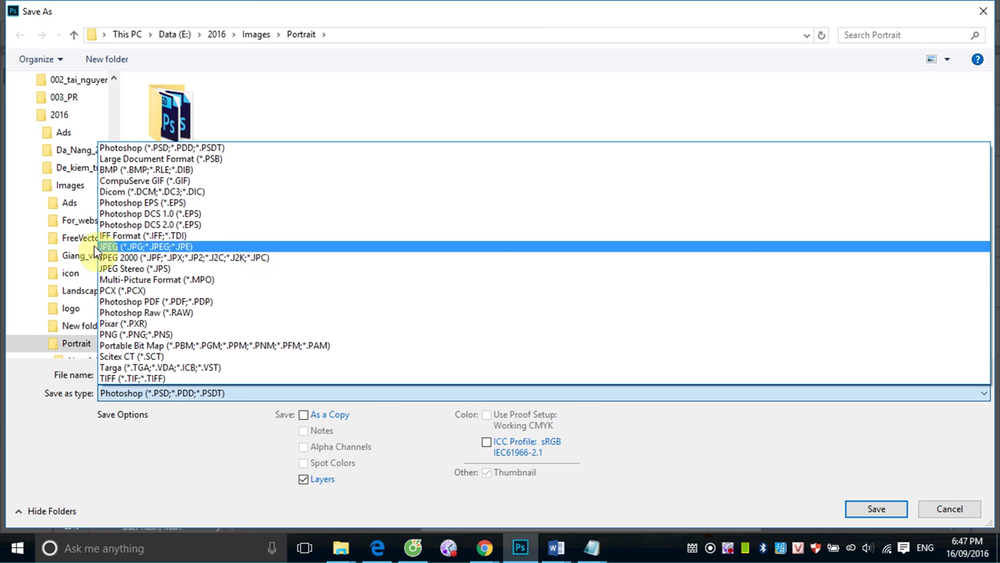
left_click(686, 444)
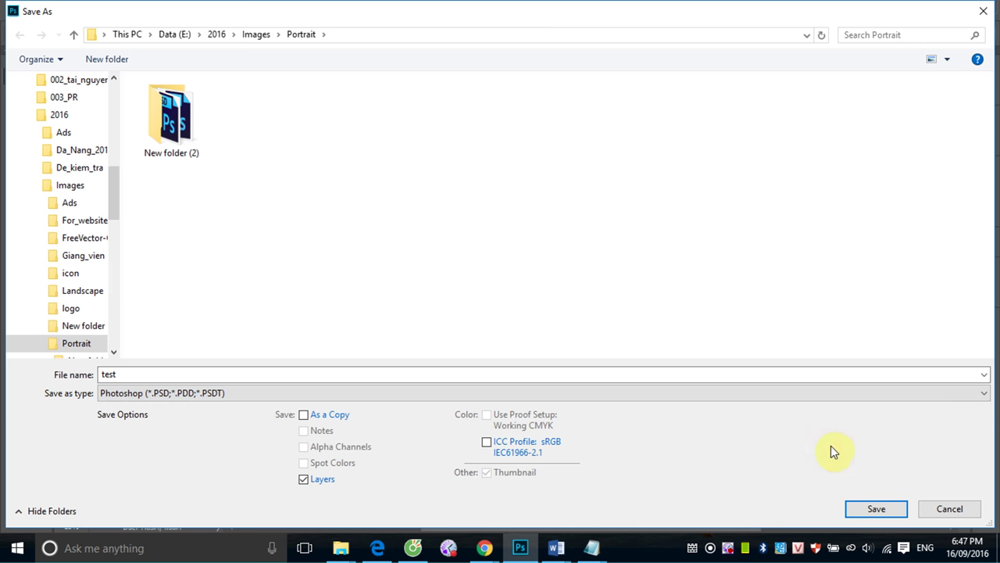
left_click(893, 509)
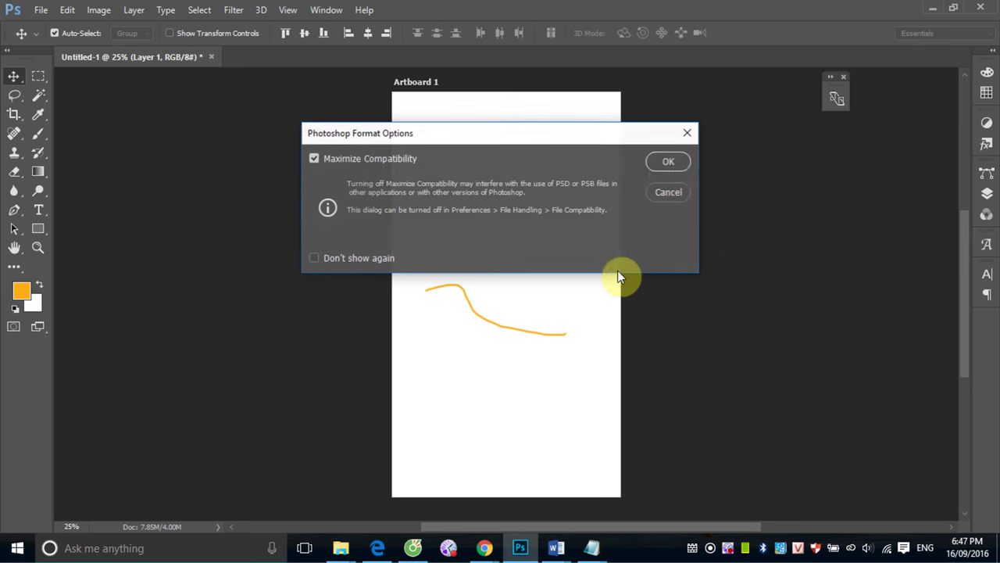
left_click(665, 162)
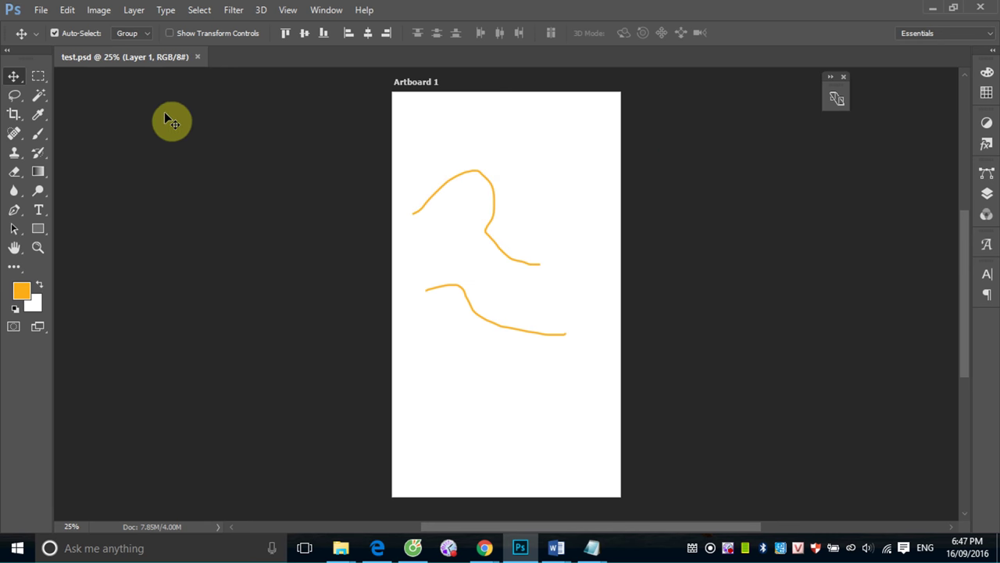
- Close the test.psd document tab to return to the Start screen
left_click(197, 57)
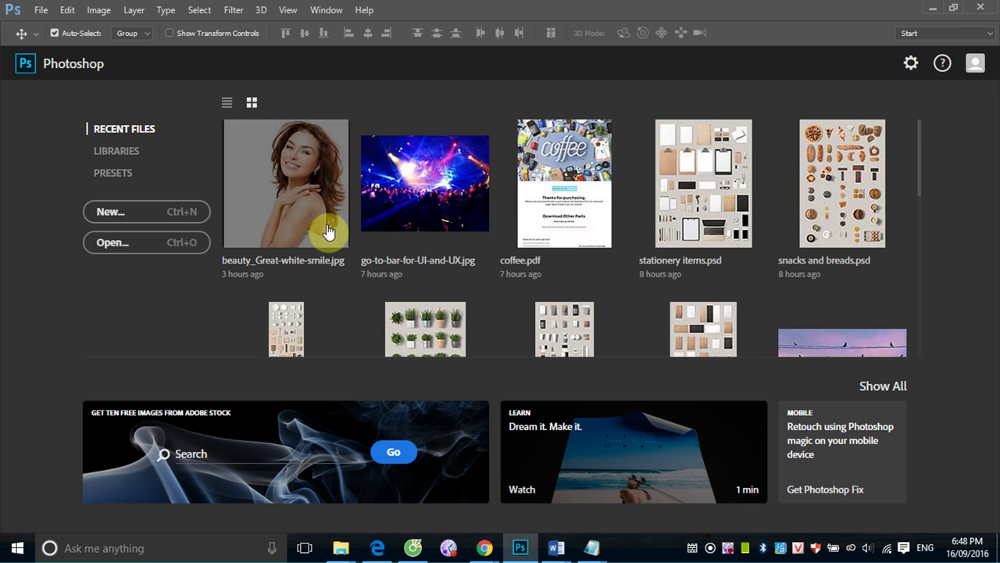
- Open the recent file beauty_Great-white-smile.jpg from the Start screen, then close it
scroll(692, 223, "down", 4)
scroll(484, 254, "up", 4)
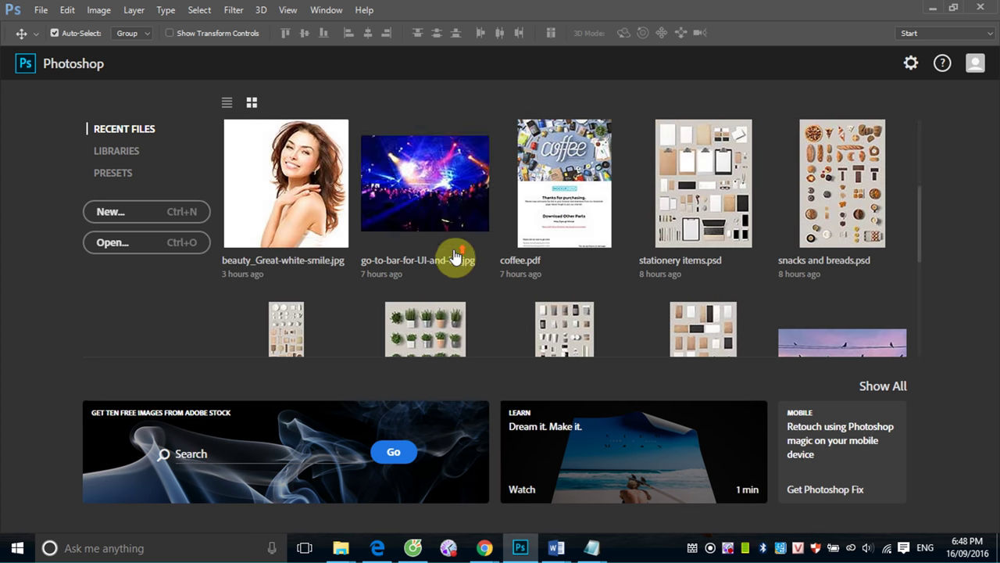
left_click(282, 192)
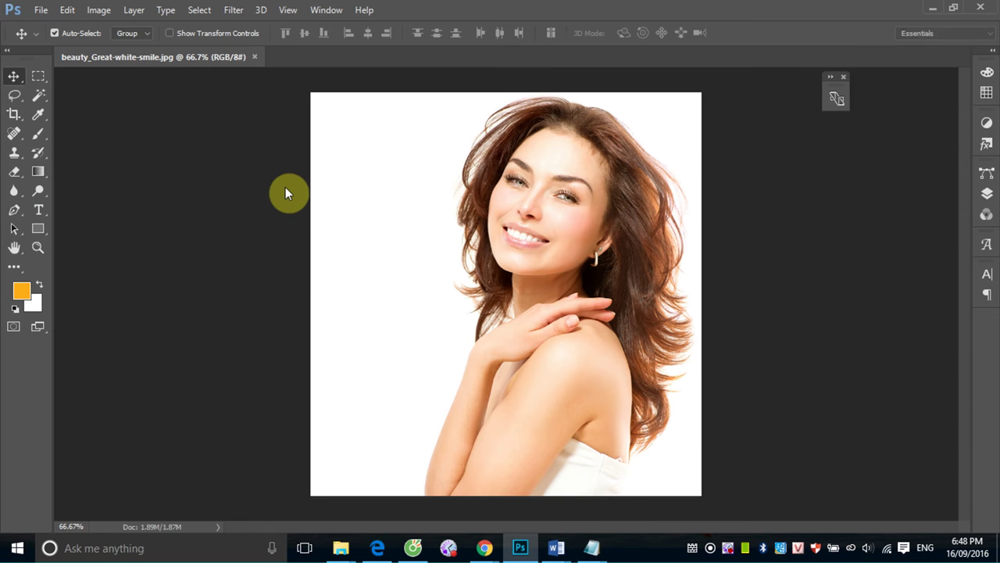
left_click(253, 57)
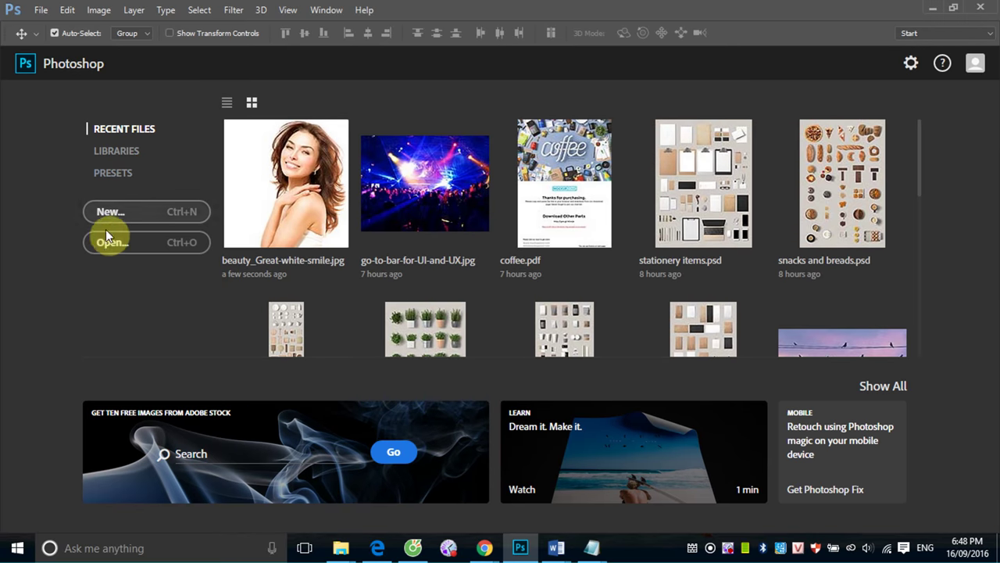
- Bring up the Open dialog and cancel it, then switch to the Essentials workspace
left_click(118, 246)
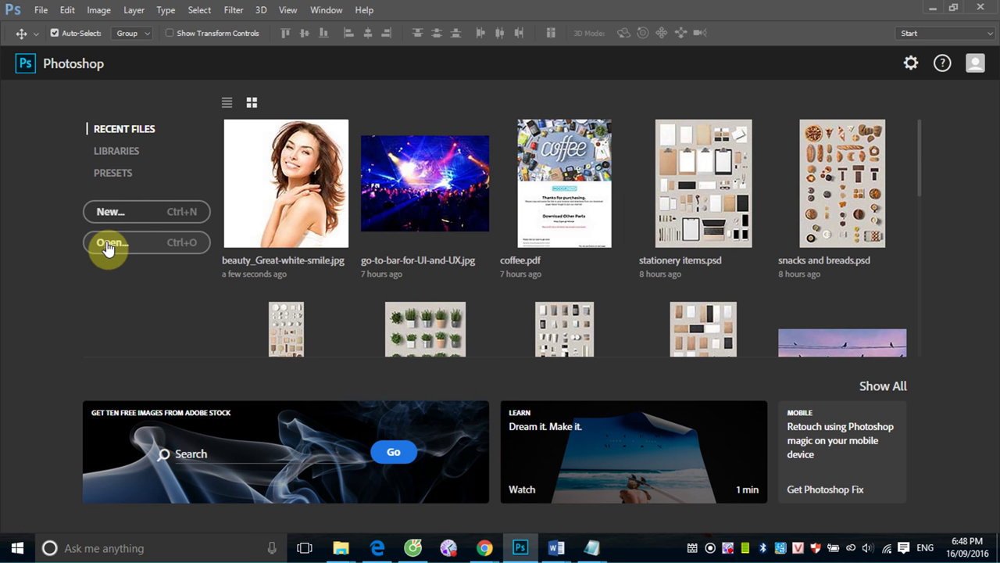
left_click(109, 245)
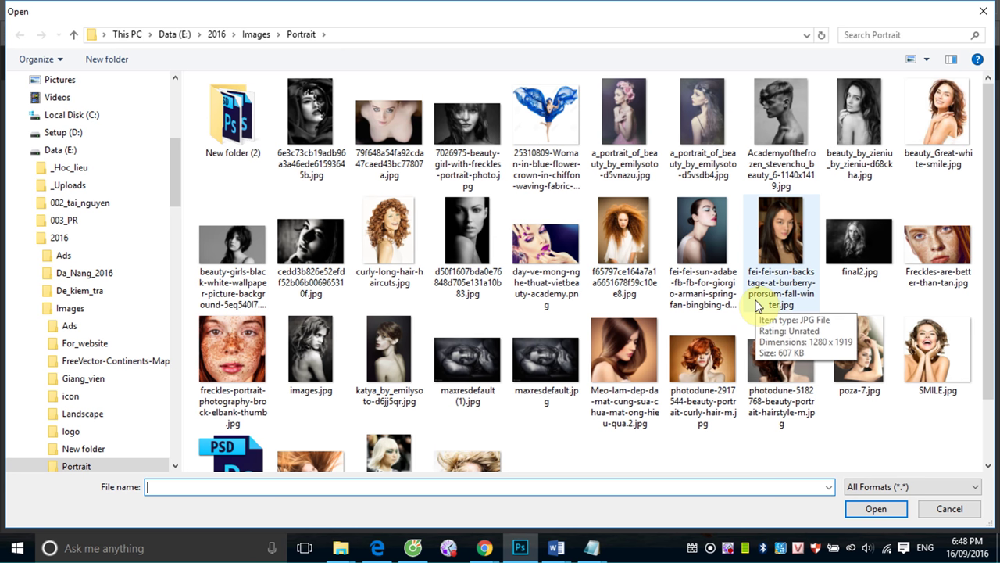
left_click(965, 512)
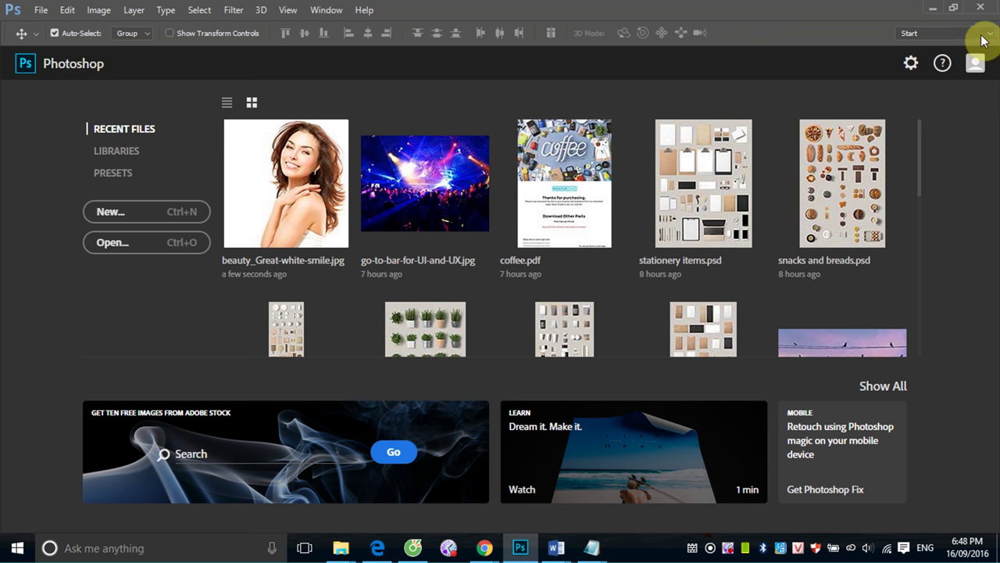
left_click(992, 35)
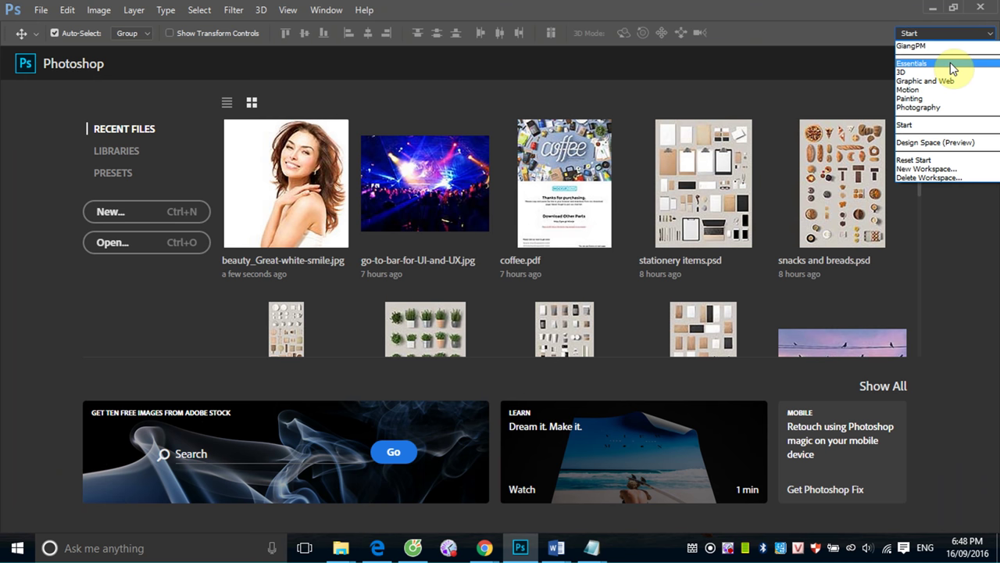
left_click(950, 66)
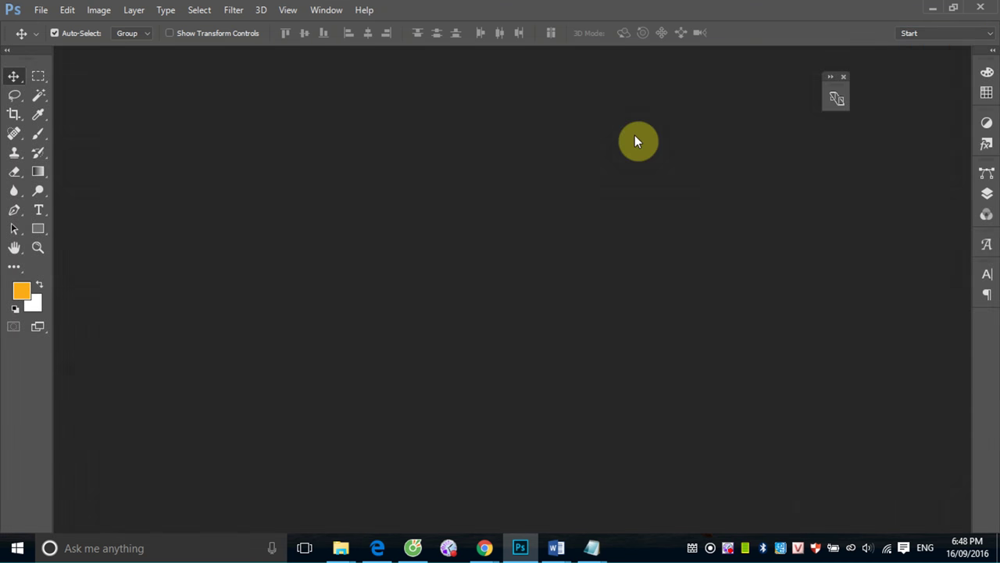
- Double-click the empty workspace to bring up the Open dialog, cancel, then bring it up again
double_click(368, 252)
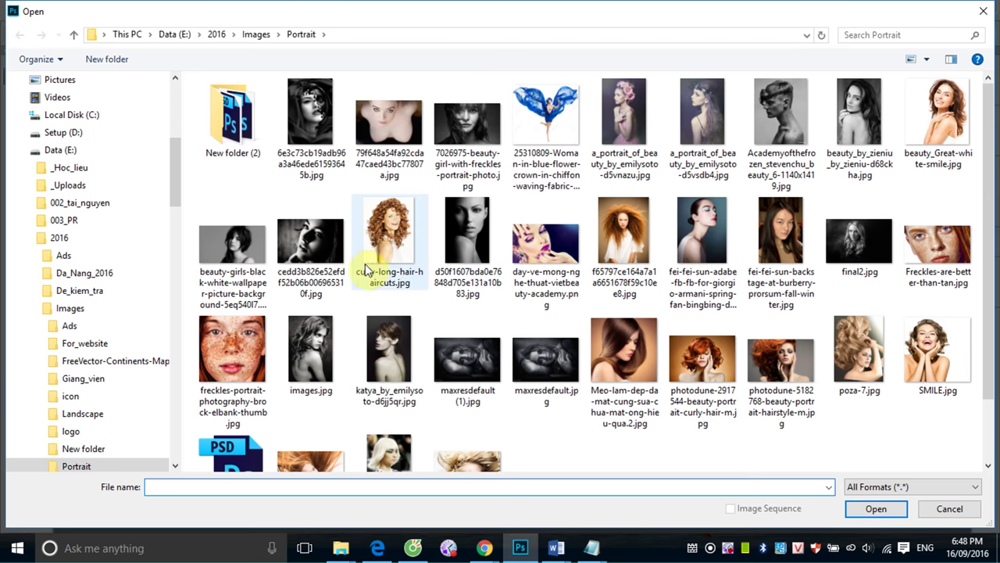
left_click(949, 508)
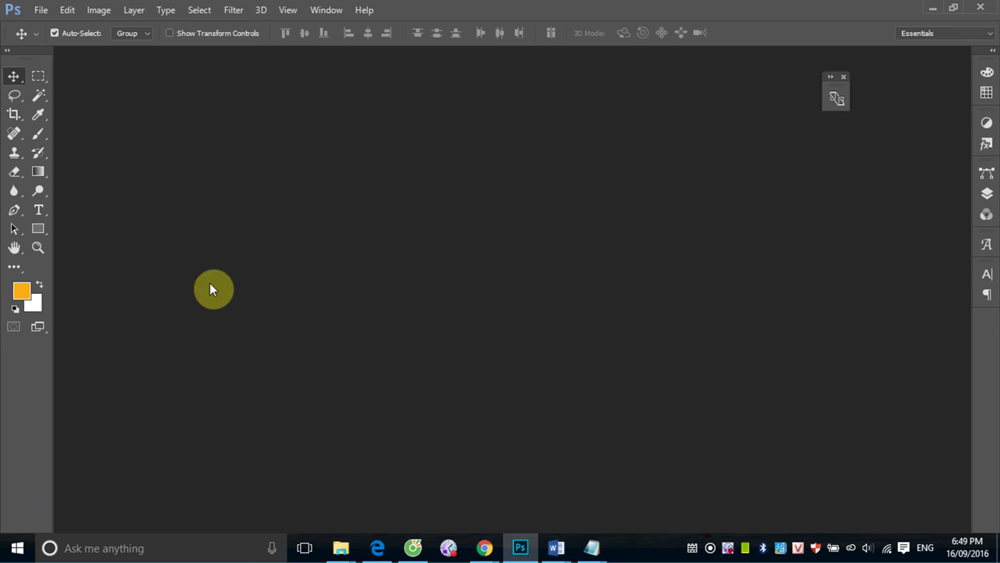
double_click(422, 241)
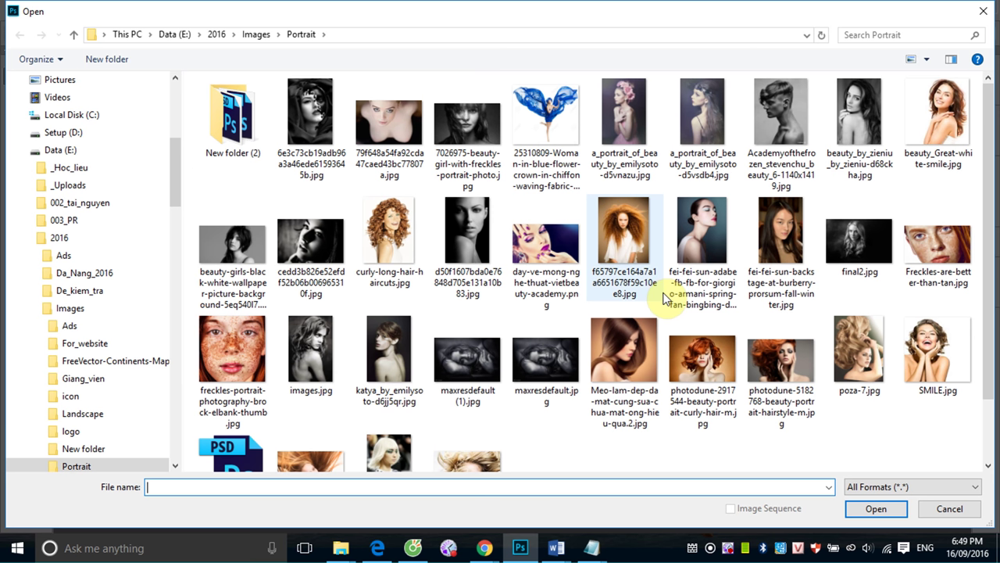
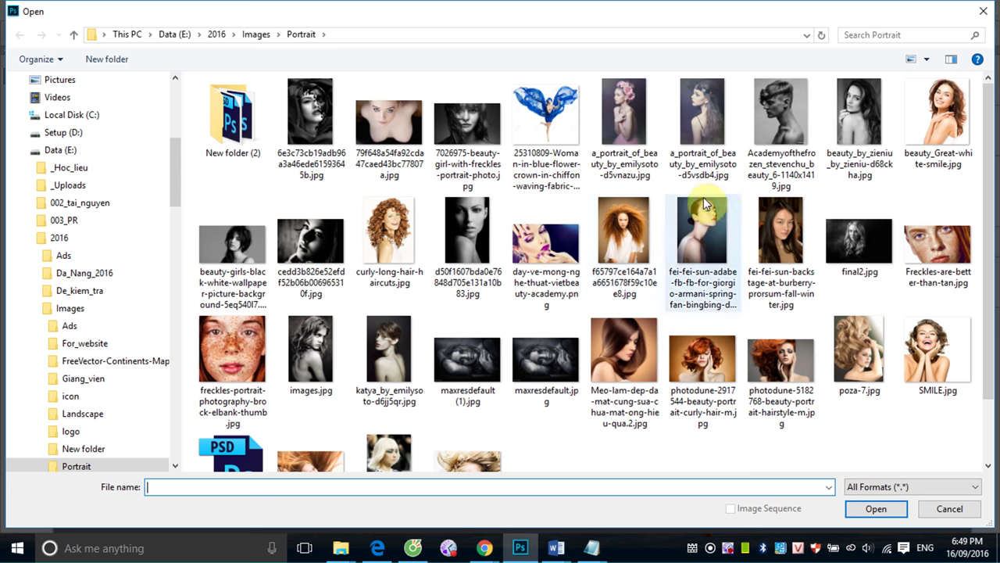
- Open the fei-fei-sun Armani portrait JPG from the Portrait folder
left_click(698, 239)
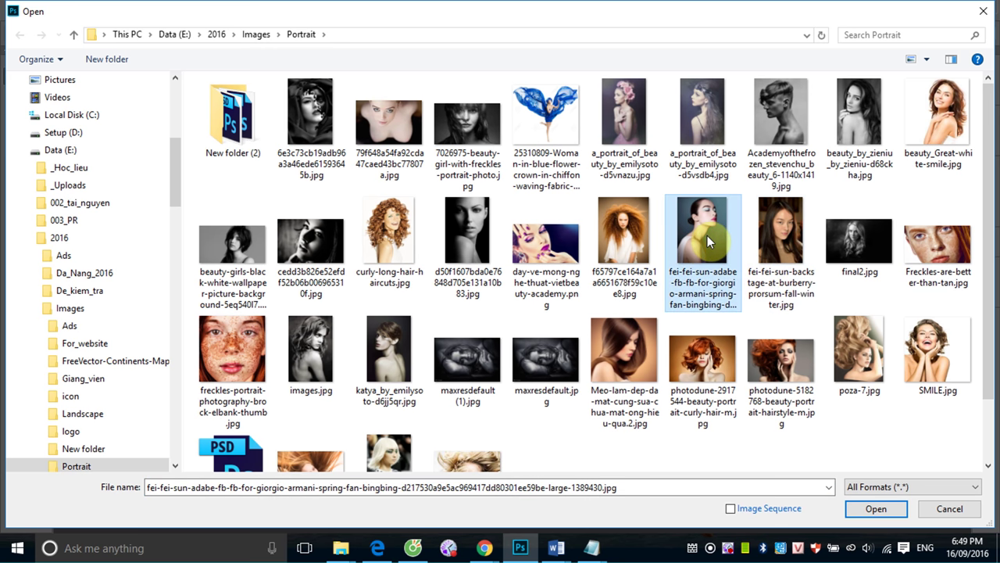
left_click(876, 511)
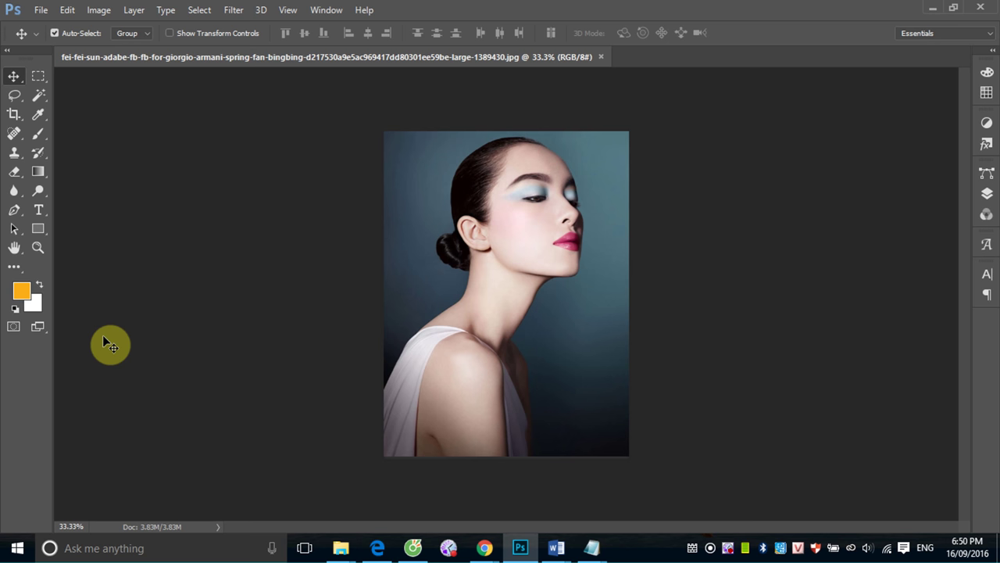
key("Tab")
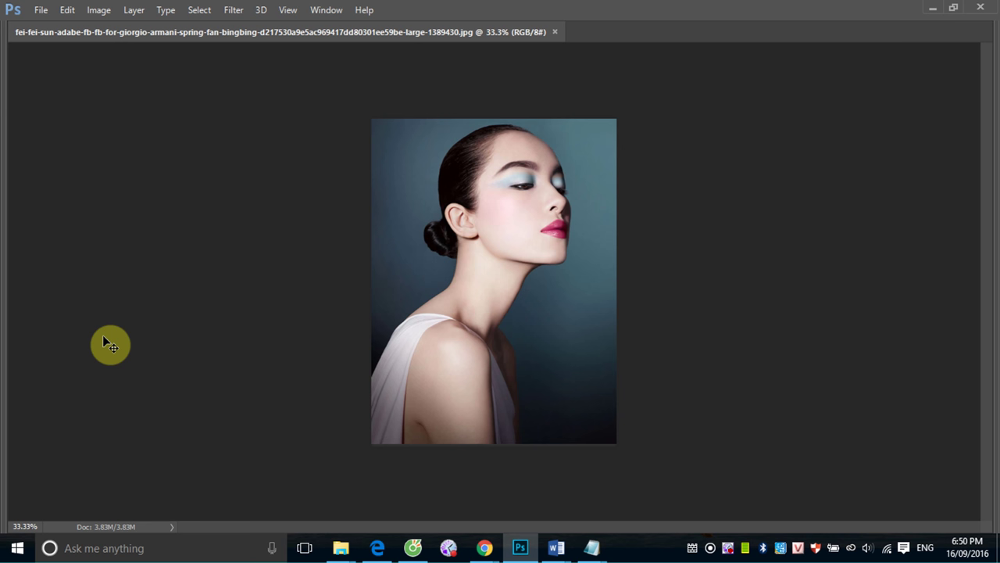
key("Tab")
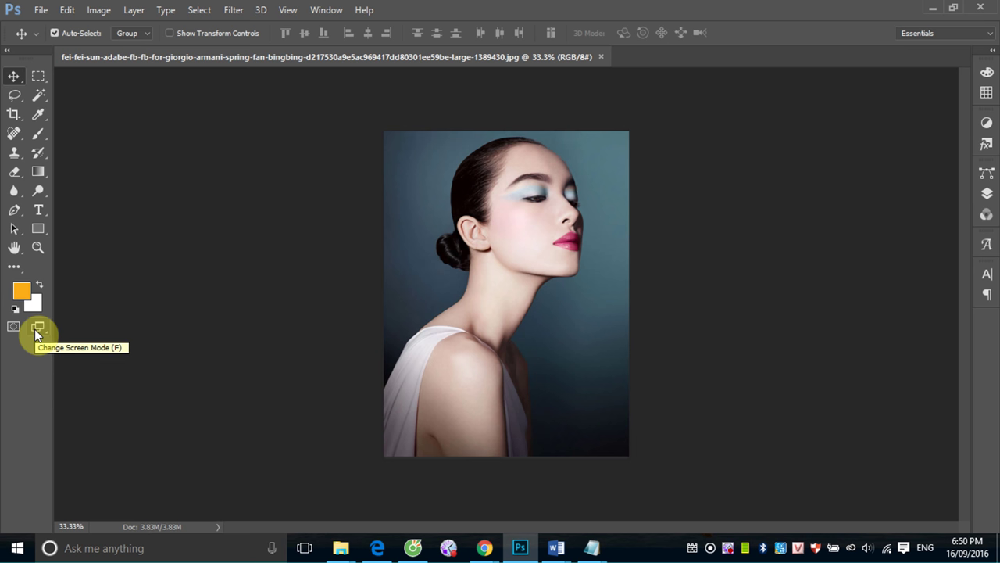
left_click(34, 329)
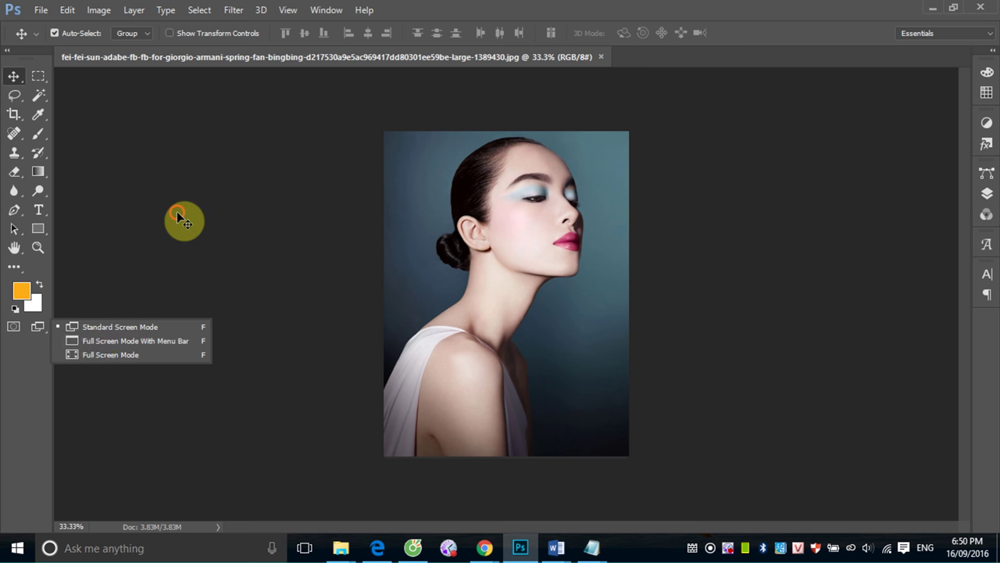
left_click(177, 211)
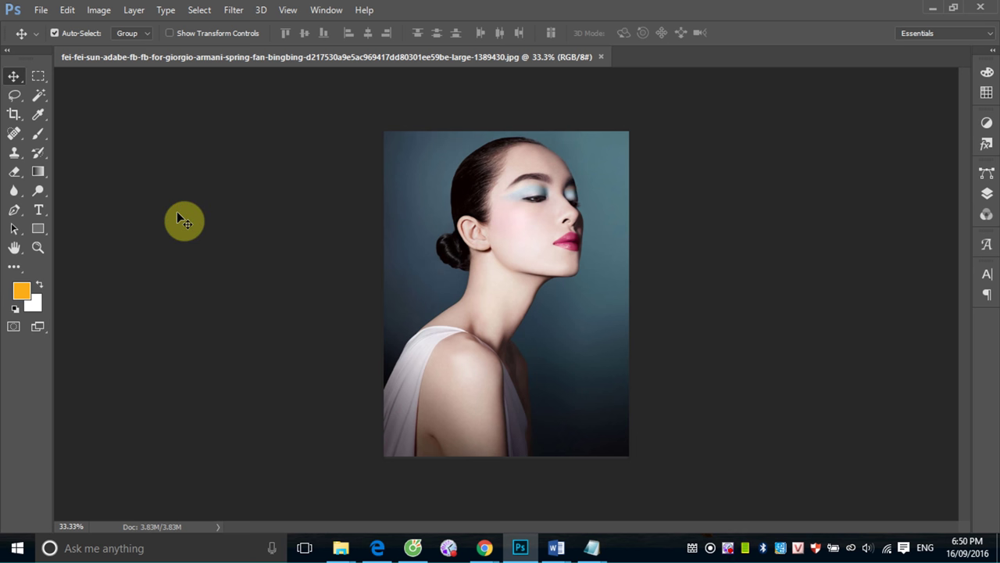
key("f")
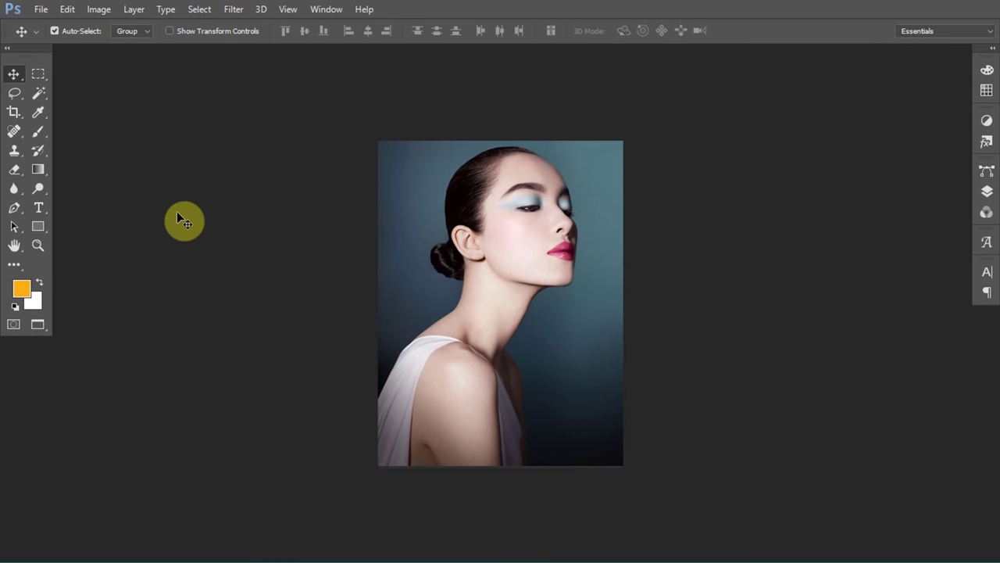
key("f")
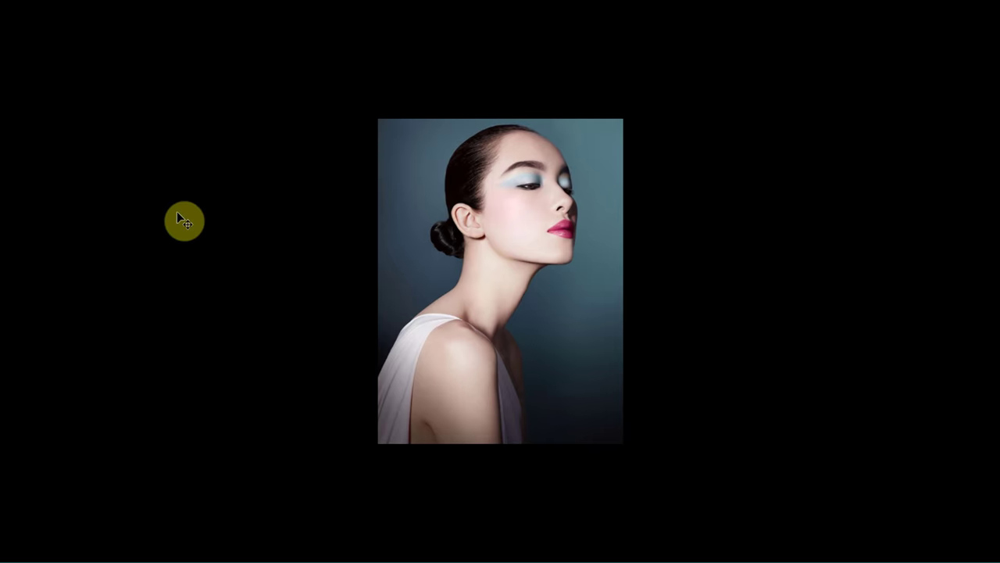
key("f")
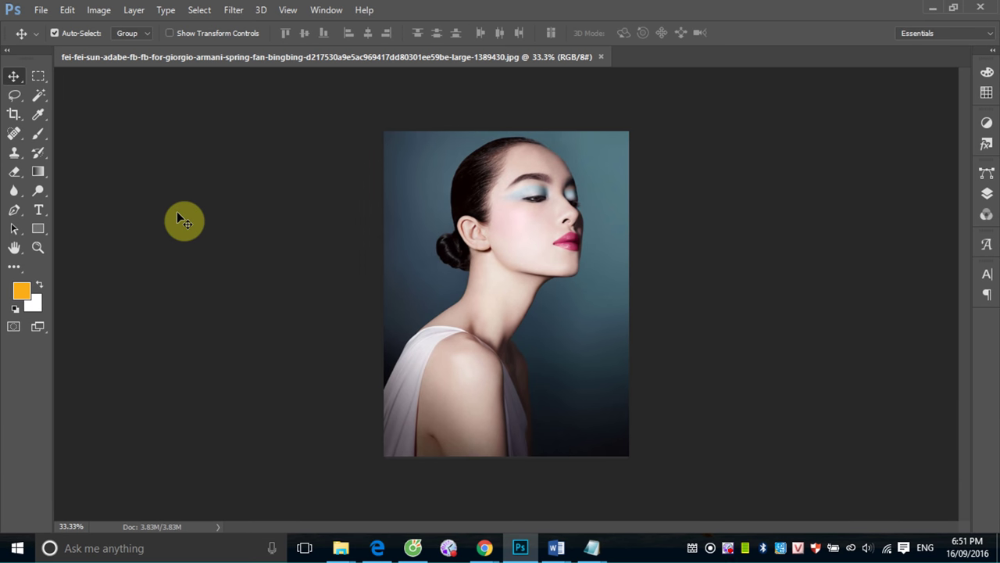
key("f")
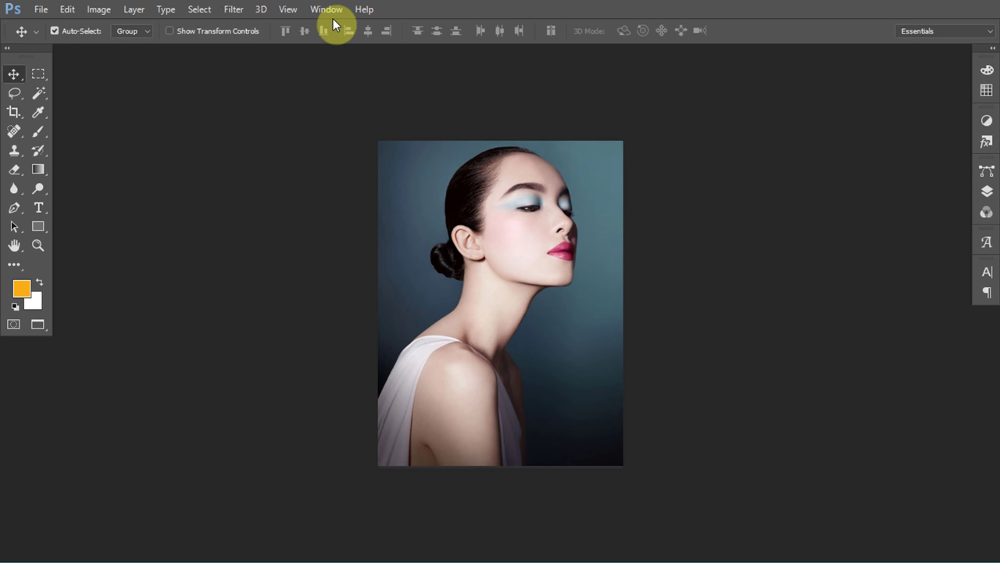
key("f")
key("f")
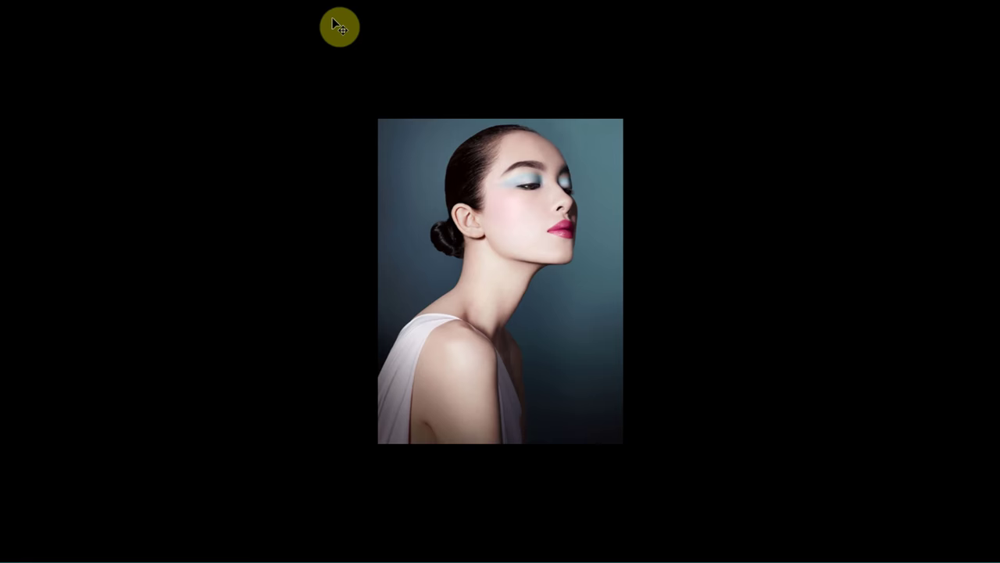
key("f")
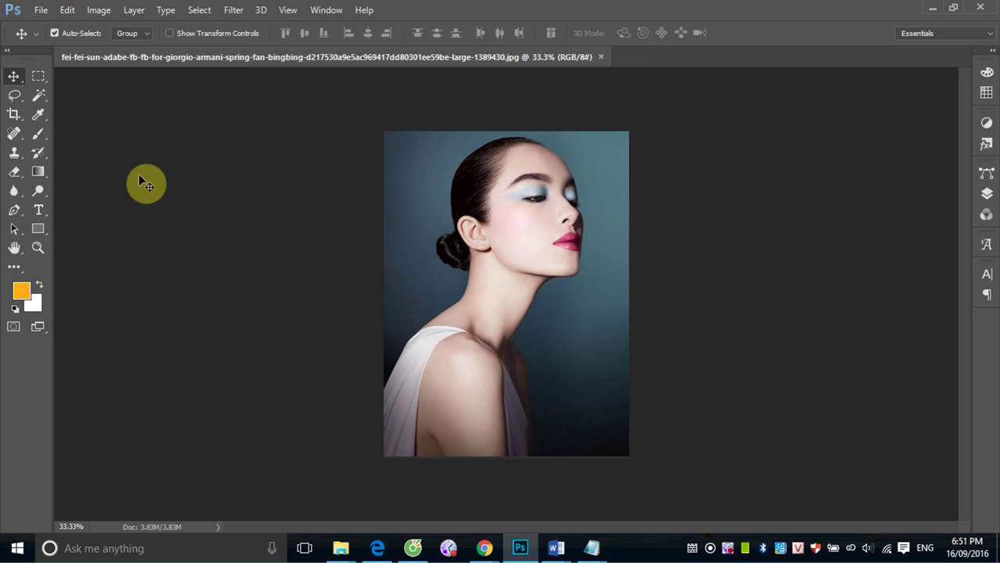
- With the Zoom tool, magnify the model's eye and brow until individual pixels show
left_click(42, 247)
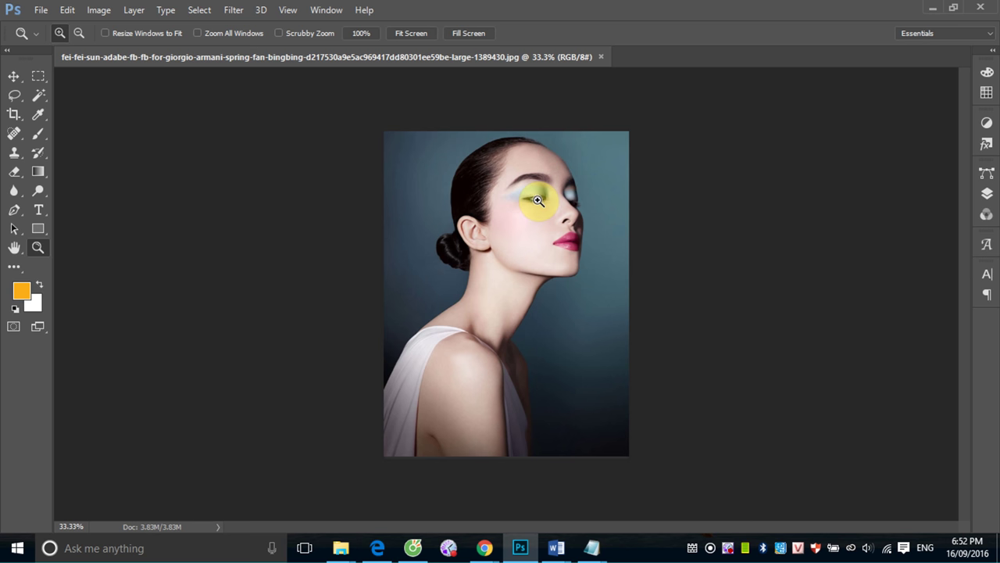
left_click(537, 200)
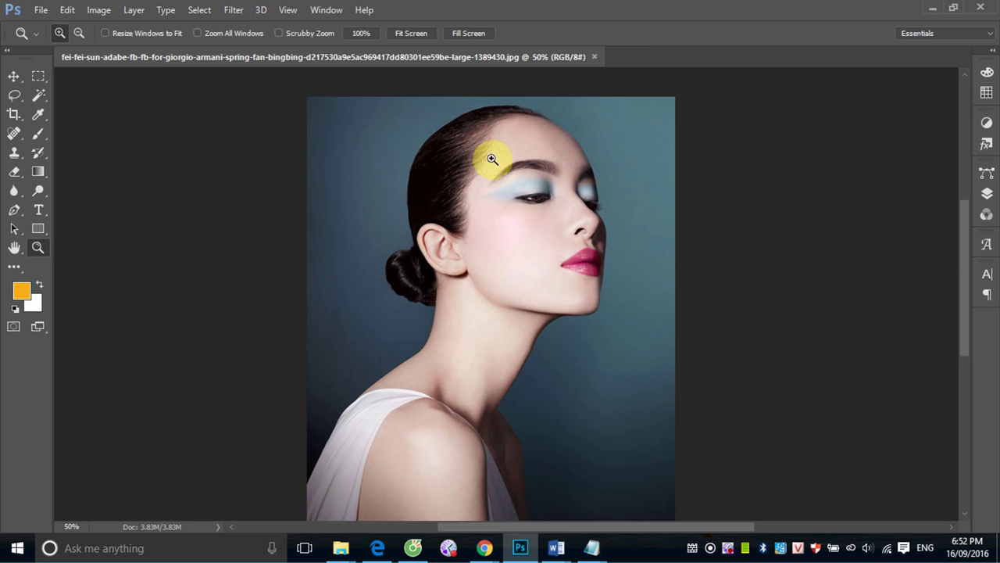
mouse_move(485, 162)
left_mouse_down()
mouse_move(607, 275)
mouse_move(429, 148)
left_mouse_up()
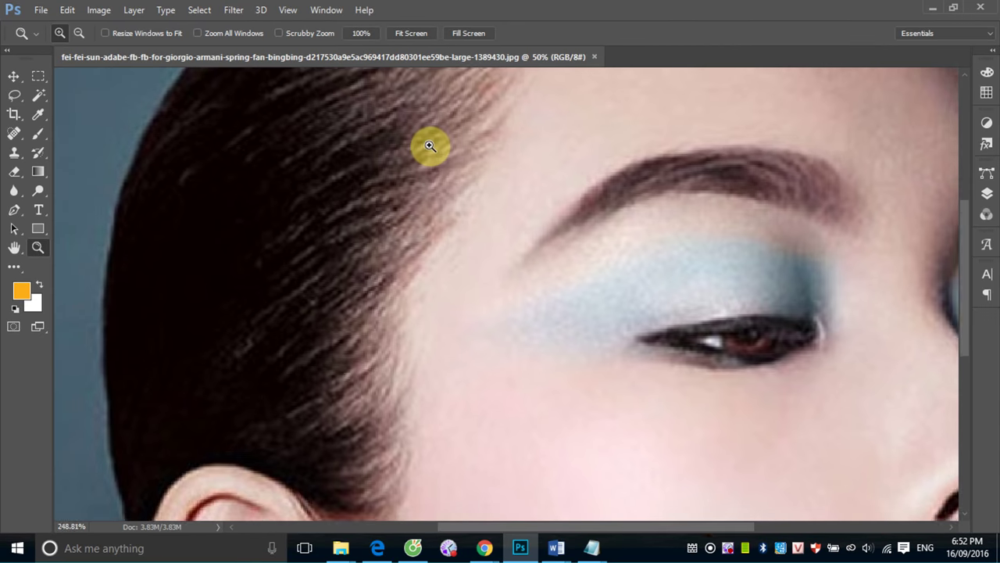
left_click_drag(487, 181, 598, 372)
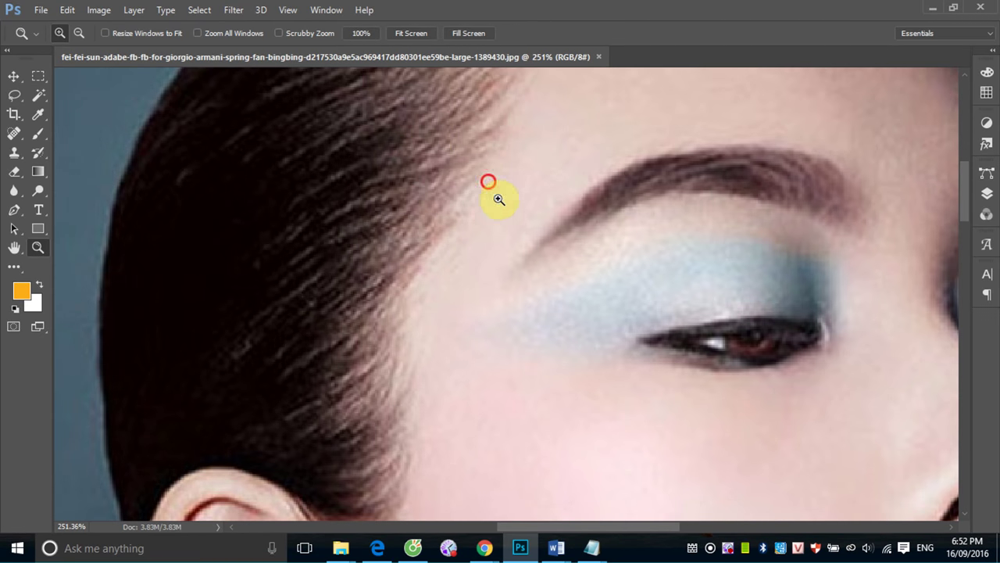
left_click_drag(561, 254, 572, 280)
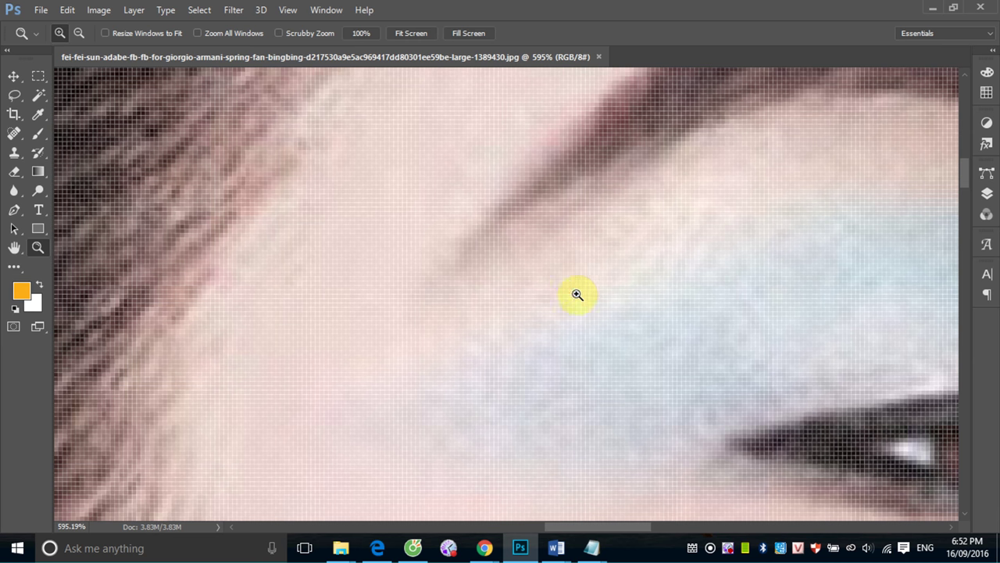
mouse_move(585, 355)
left_mouse_down()
mouse_move(509, 205)
mouse_move(492, 225)
left_mouse_up()
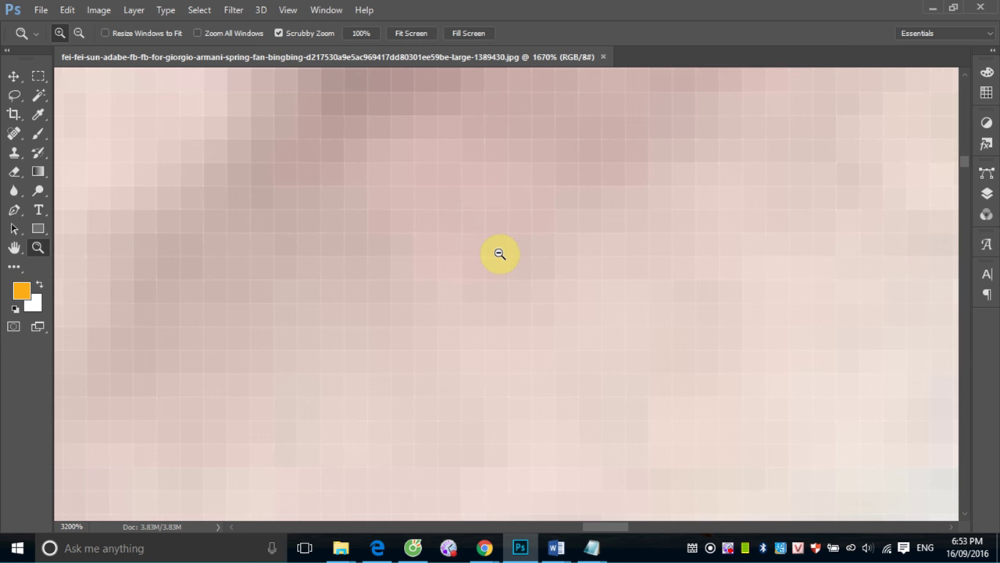
left_click_drag(403, 170, 370, 110)
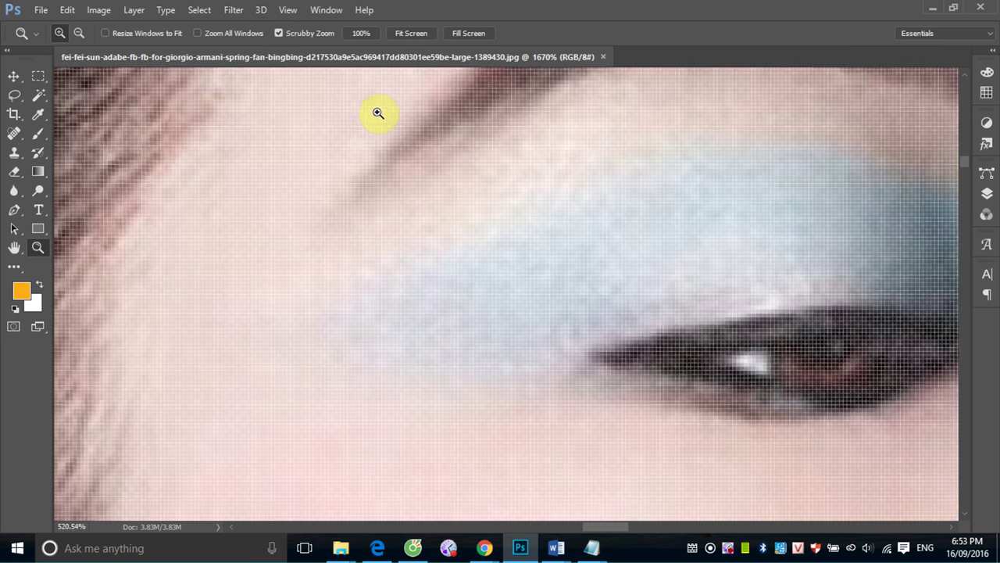
- Scrubby-zoom out by dragging left until the whole portrait fits at about 32%
mouse_move(579, 401)
left_mouse_down()
mouse_move(487, 279)
mouse_move(574, 428)
left_mouse_up()
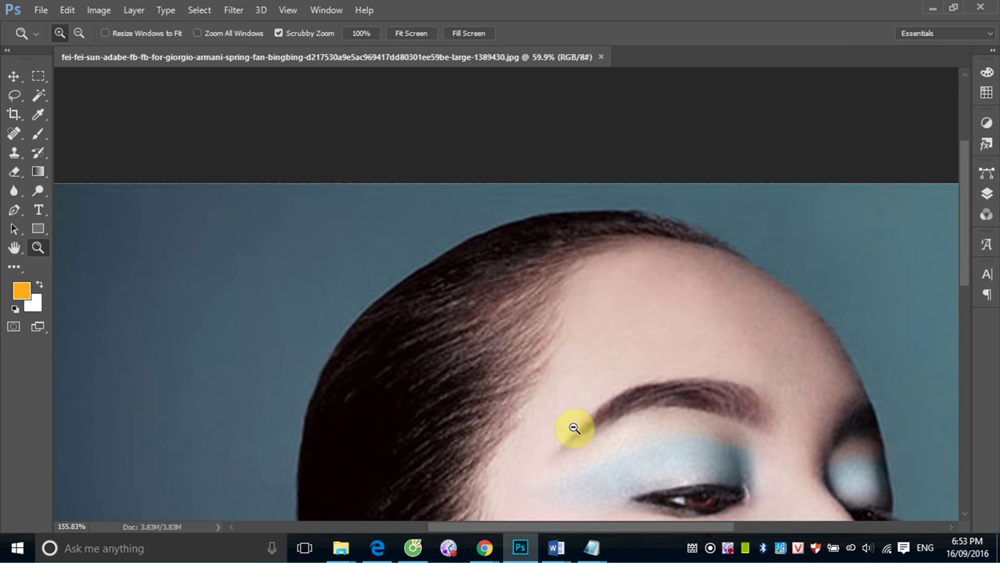
left_click_drag(575, 427, 521, 269)
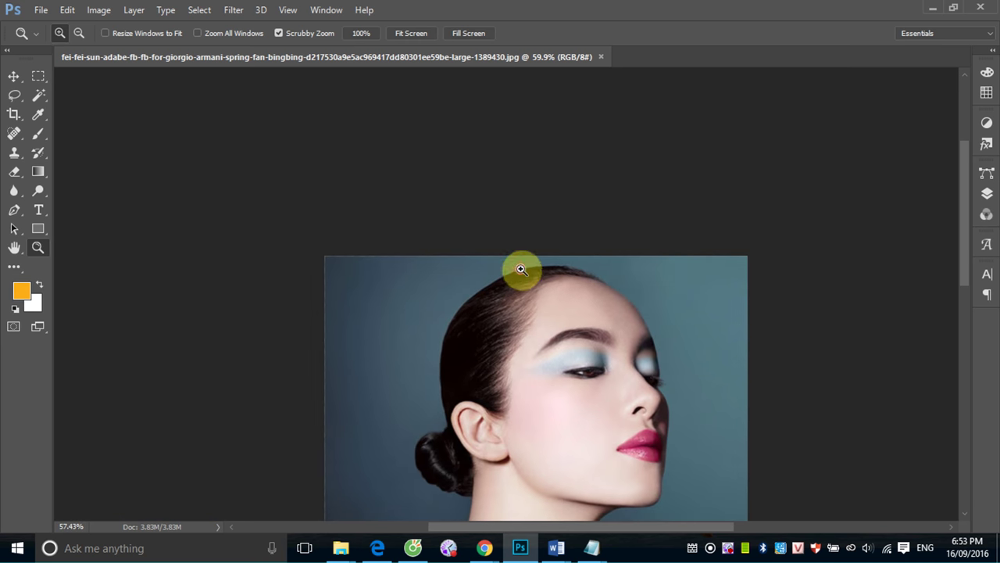
left_click_drag(576, 430, 539, 329)
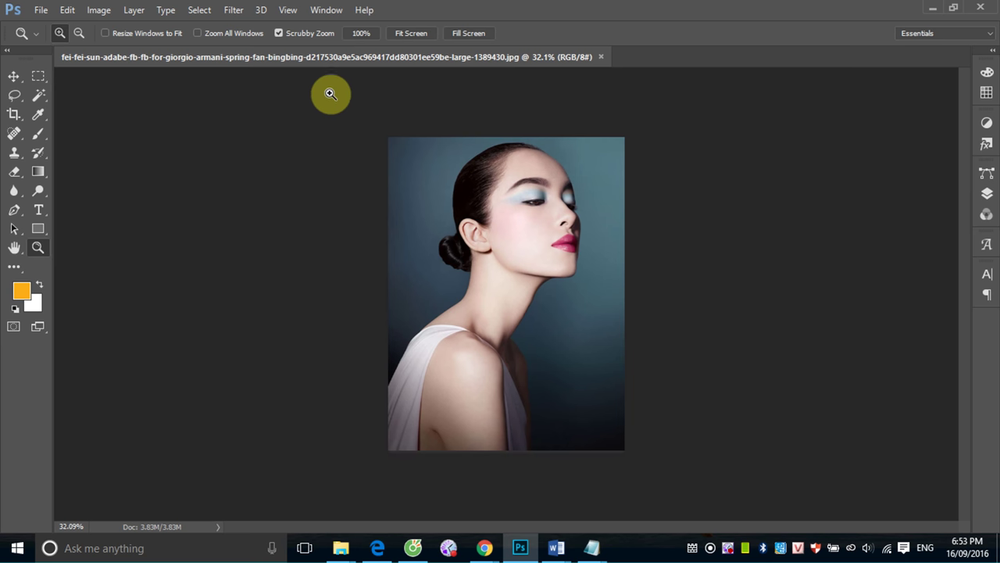
left_click_drag(500, 194, 569, 329)
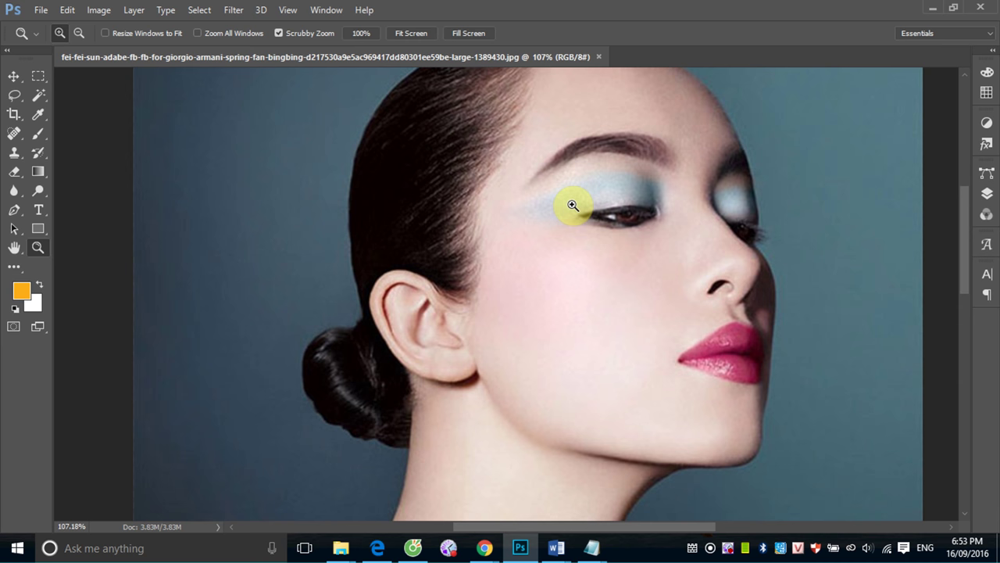
- Zoom in on the nearer eye, step out twice with Ctrl+minus, then marquee-zoom the eye and brow
mouse_move(576, 261)
left_mouse_down()
mouse_move(596, 268)
mouse_move(565, 201)
mouse_move(598, 250)
mouse_move(578, 206)
mouse_move(582, 226)
left_mouse_up()
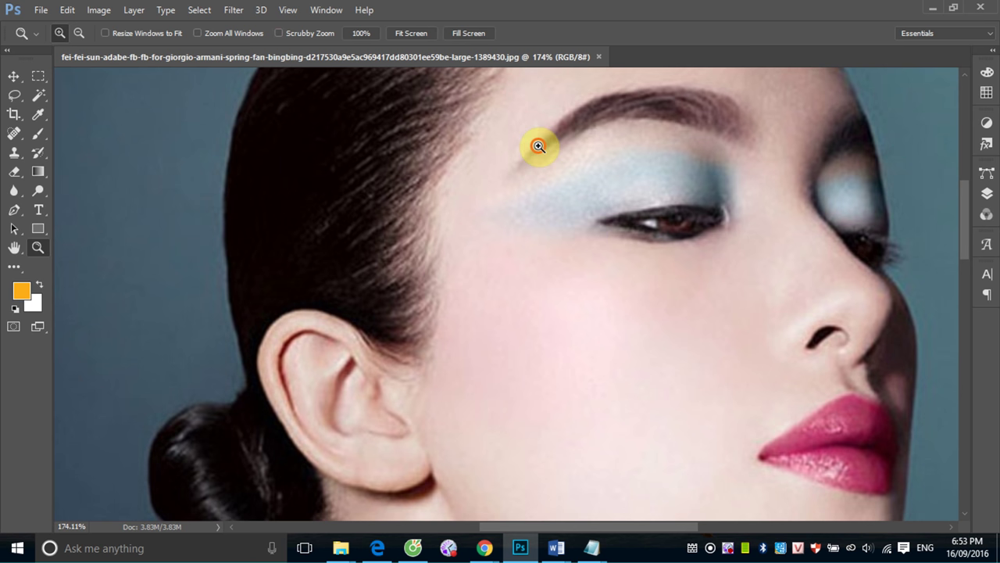
mouse_move(539, 145)
left_mouse_down()
mouse_move(709, 239)
mouse_move(785, 299)
left_mouse_up()
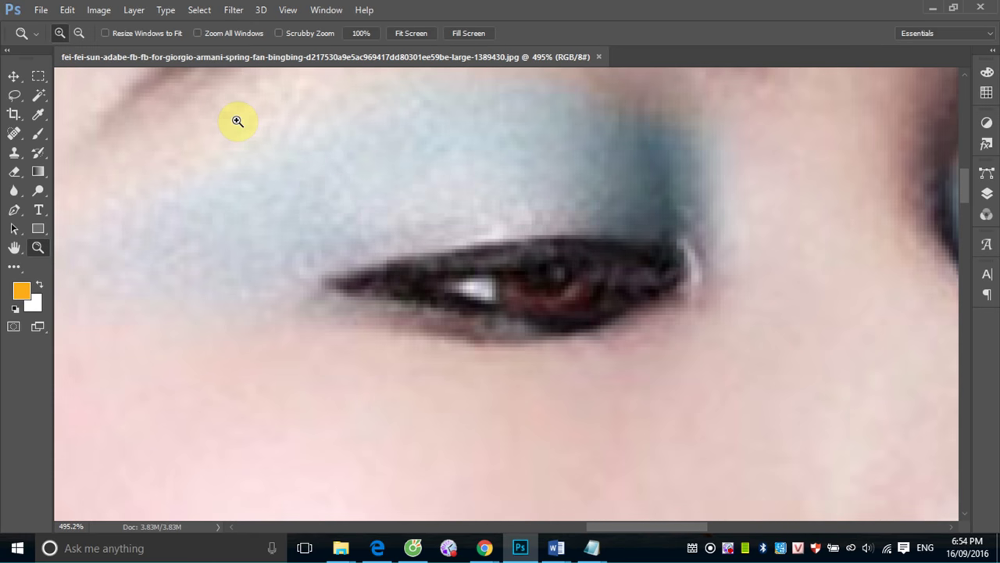
key("ctrl+minus")
key("ctrl+minus")
key("ctrl+minus")
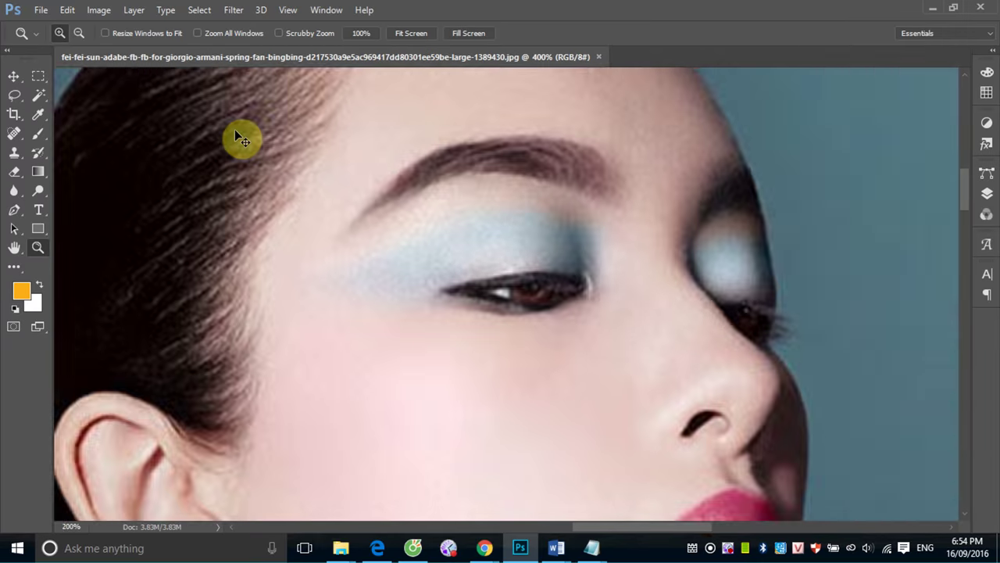
key("ctrl+minus")
key("ctrl+minus")
key("ctrl+minus")
key("ctrl+minus")
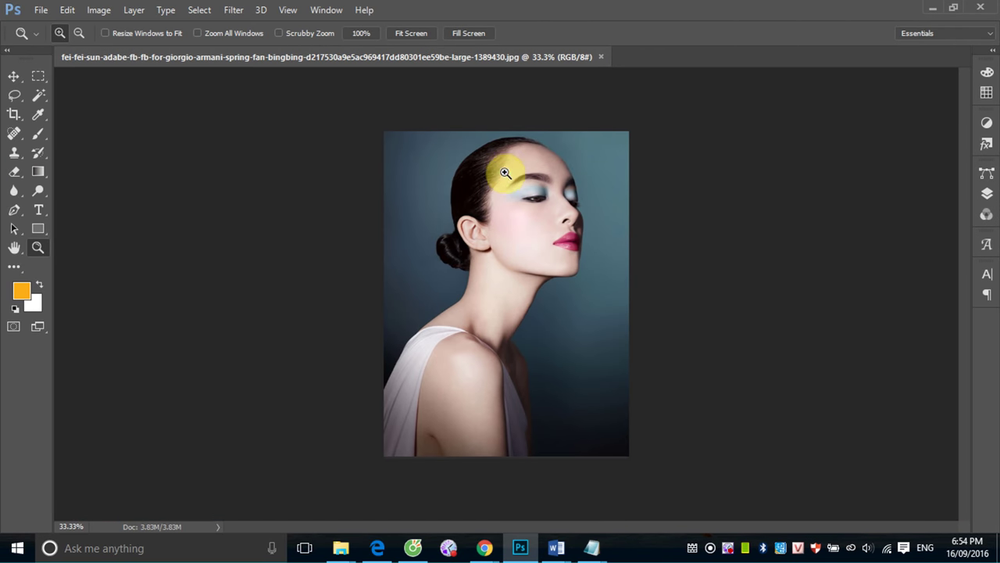
left_click_drag(503, 174, 560, 216)
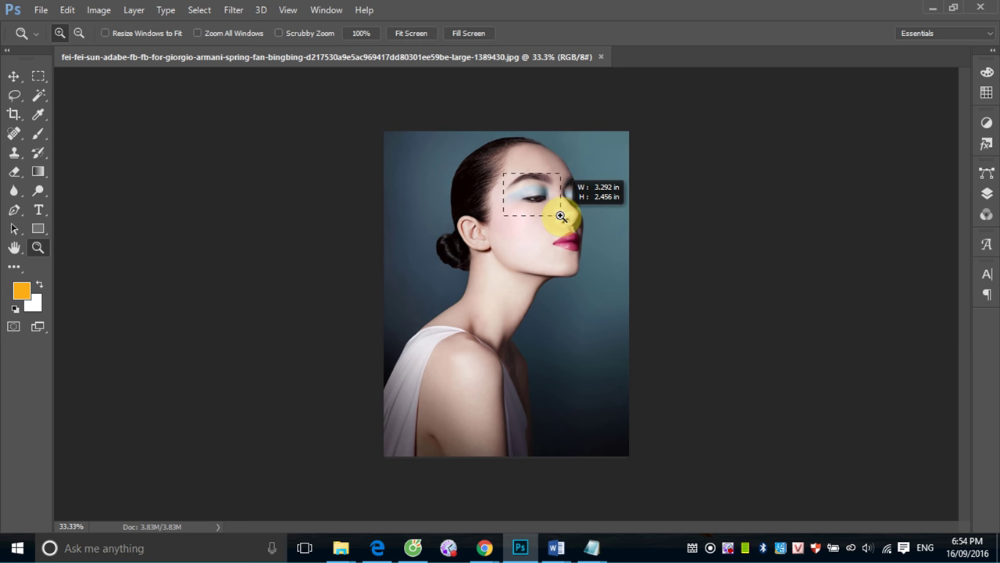
left_click_drag(560, 215, 560, 216)
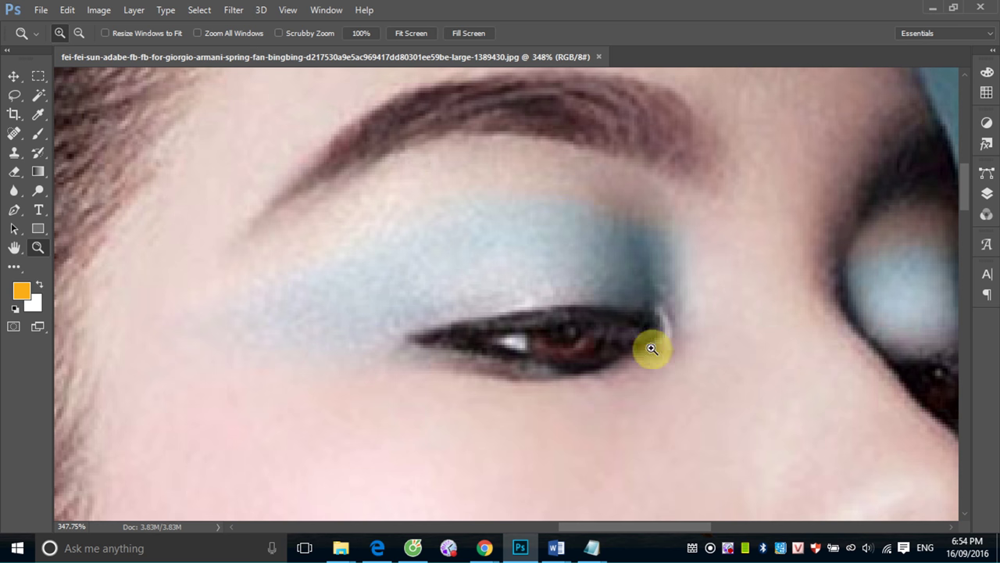
right_click(728, 548)
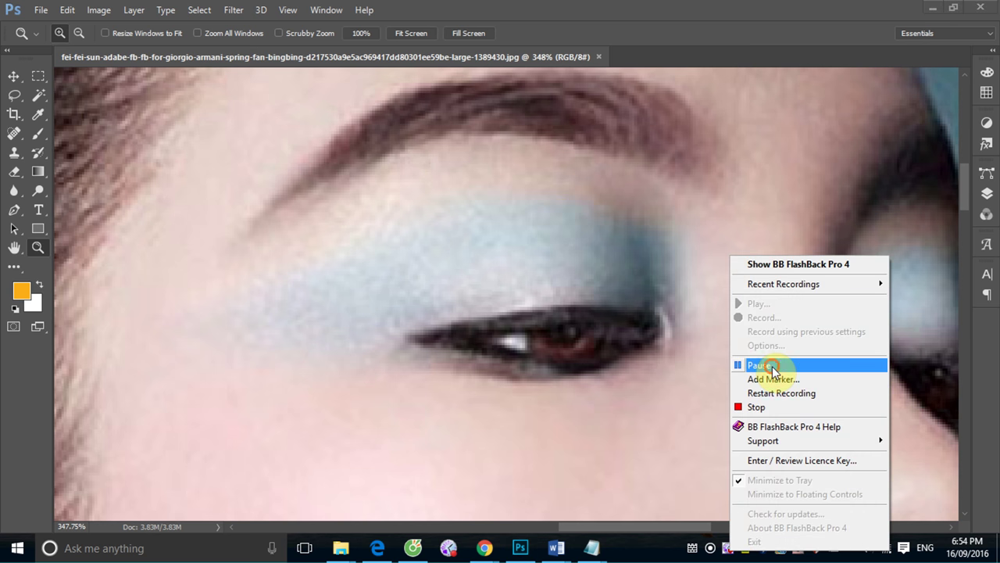
- Fit the portrait with Ctrl+0, then zoom stepwise into the lips to pixel level
left_click(738, 366)
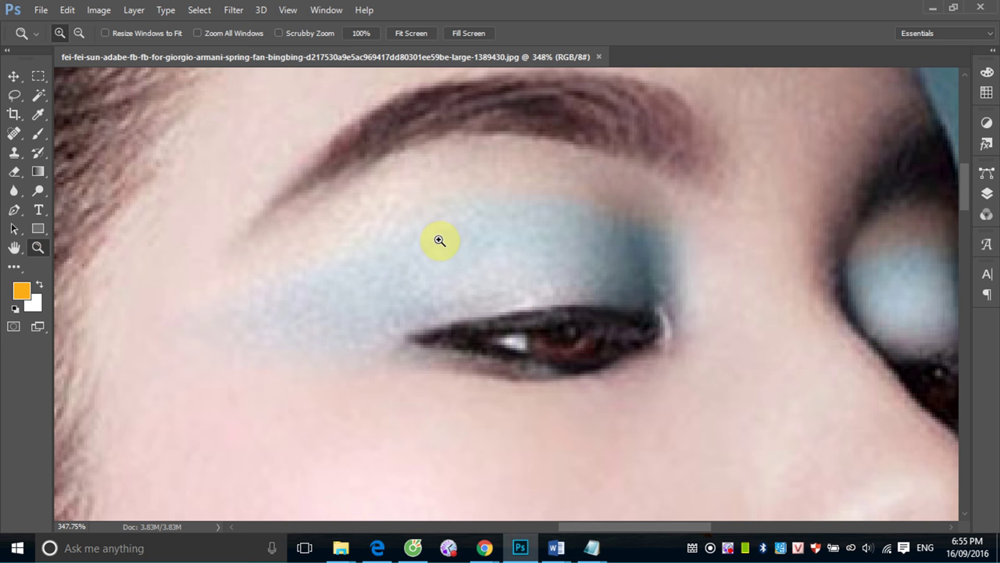
key("ctrl+0")
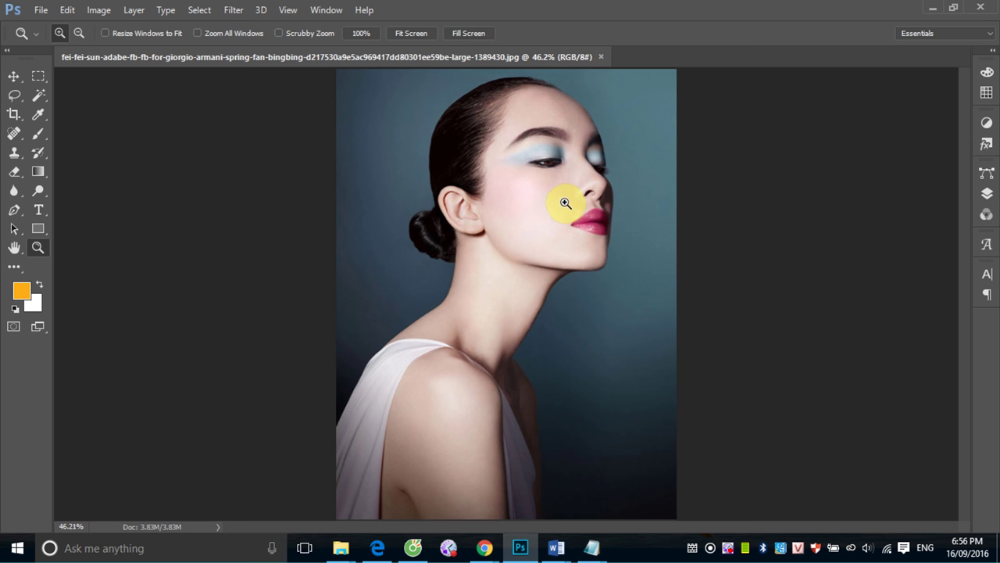
left_click(565, 202)
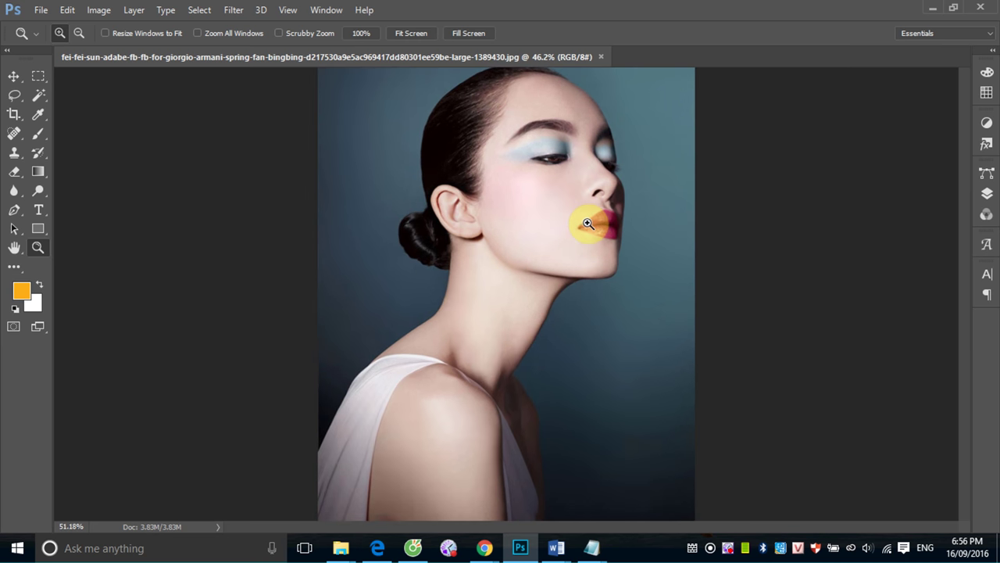
left_click(578, 227)
left_click(610, 240)
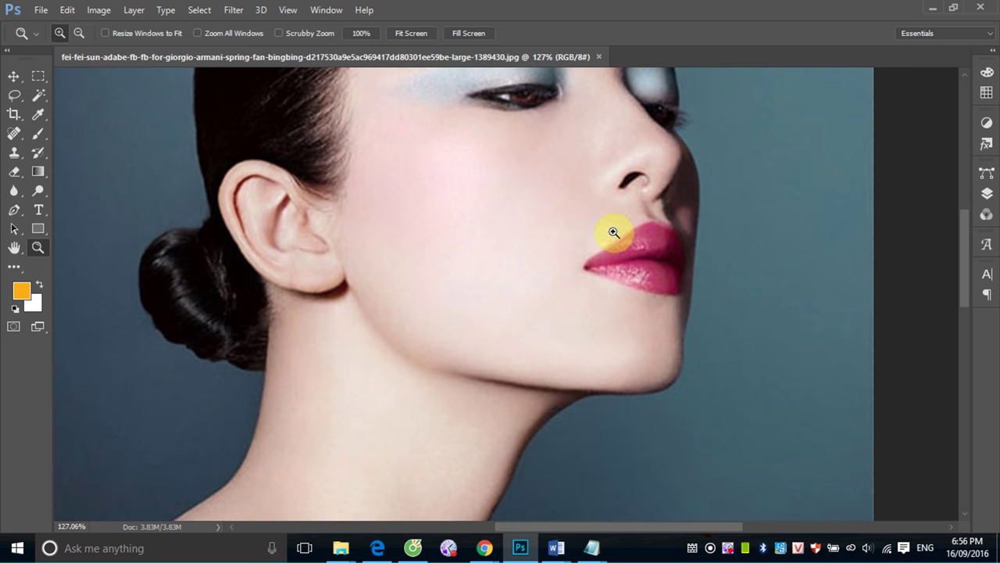
left_click_drag(562, 208, 706, 318)
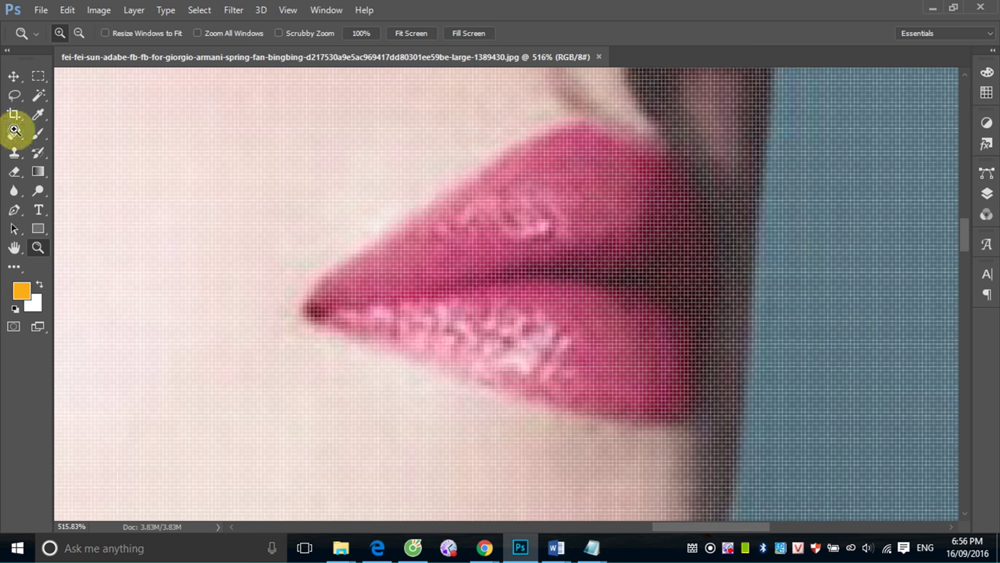
- Open the General page of Edit > Preferences
left_click(13, 76)
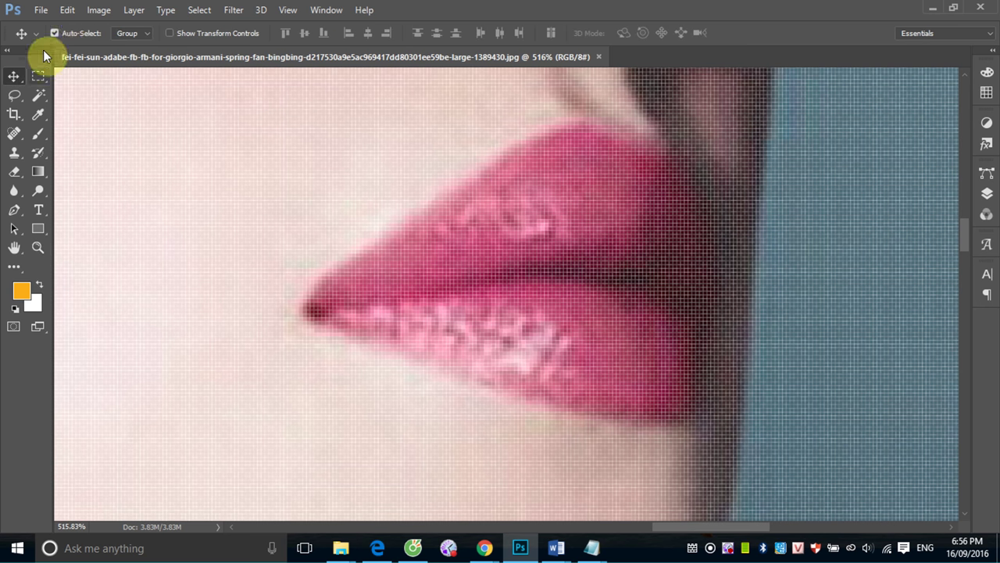
left_click(67, 11)
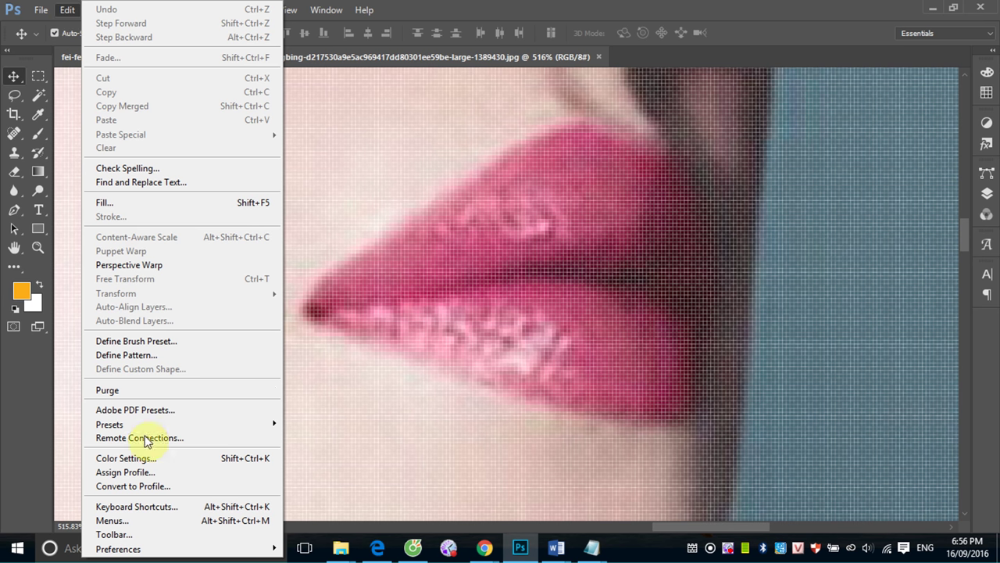
mouse_move(119, 549)
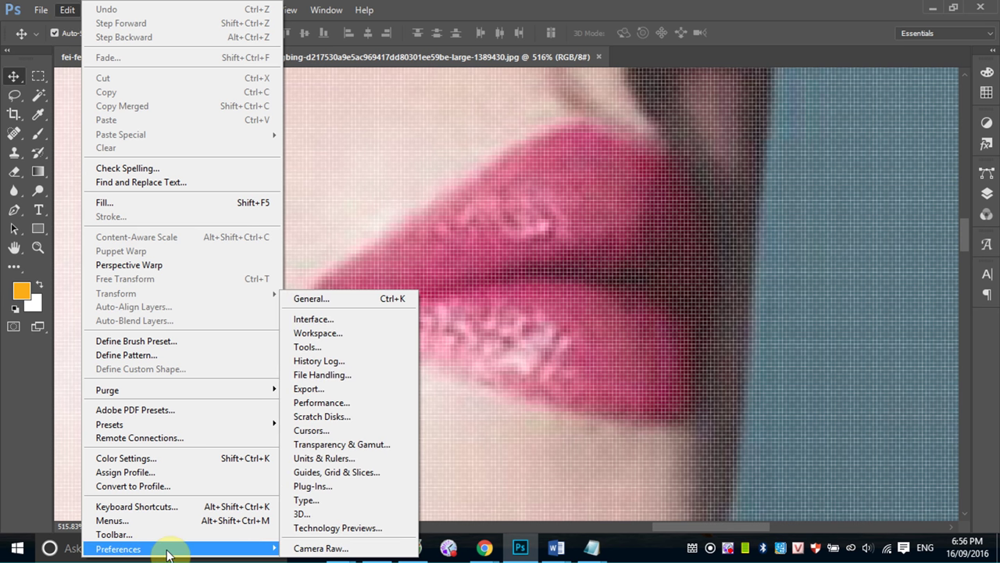
left_click(352, 297)
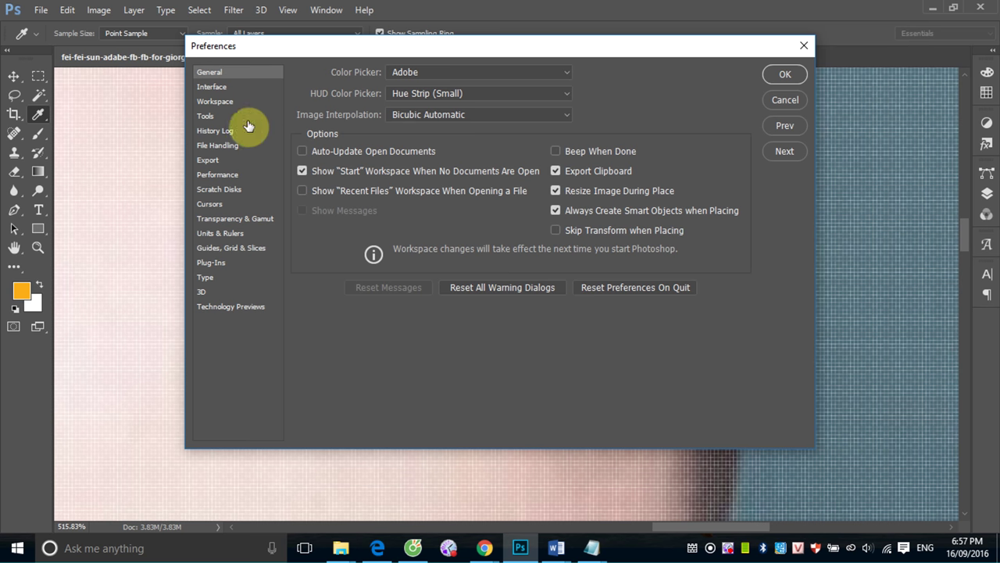
- On the Tools preferences page, uncheck Animated Zoom
left_click(216, 91)
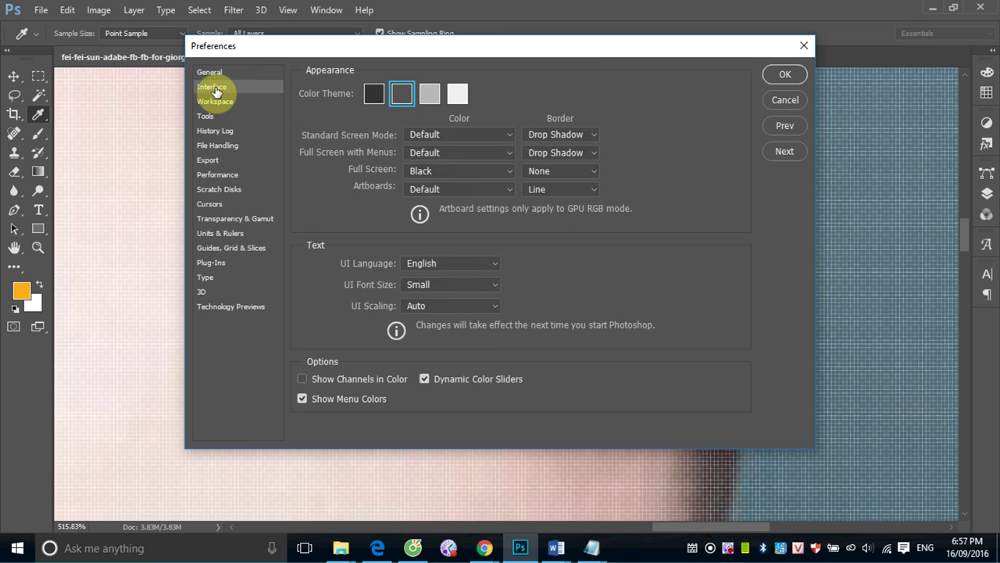
left_click(224, 107)
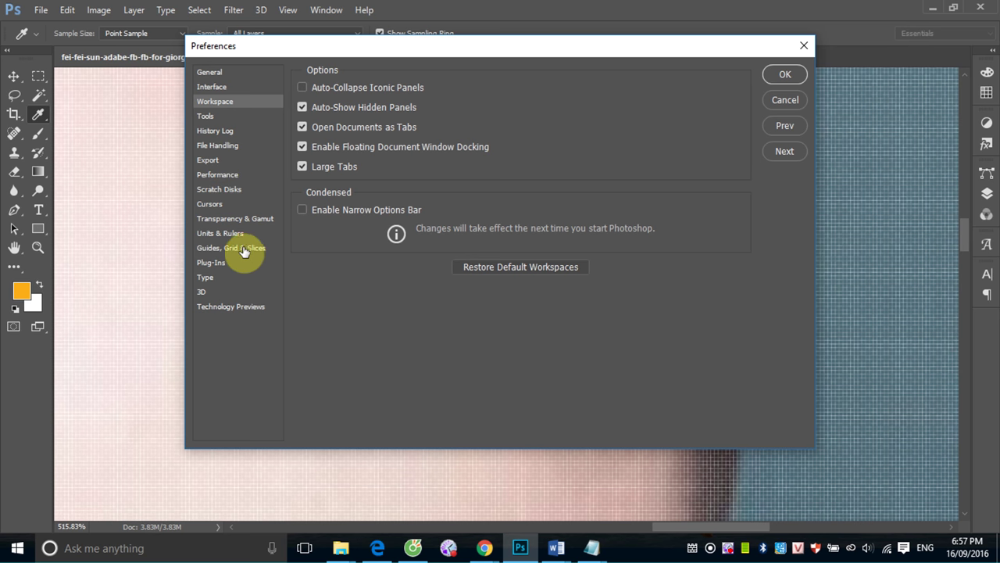
left_click(211, 119)
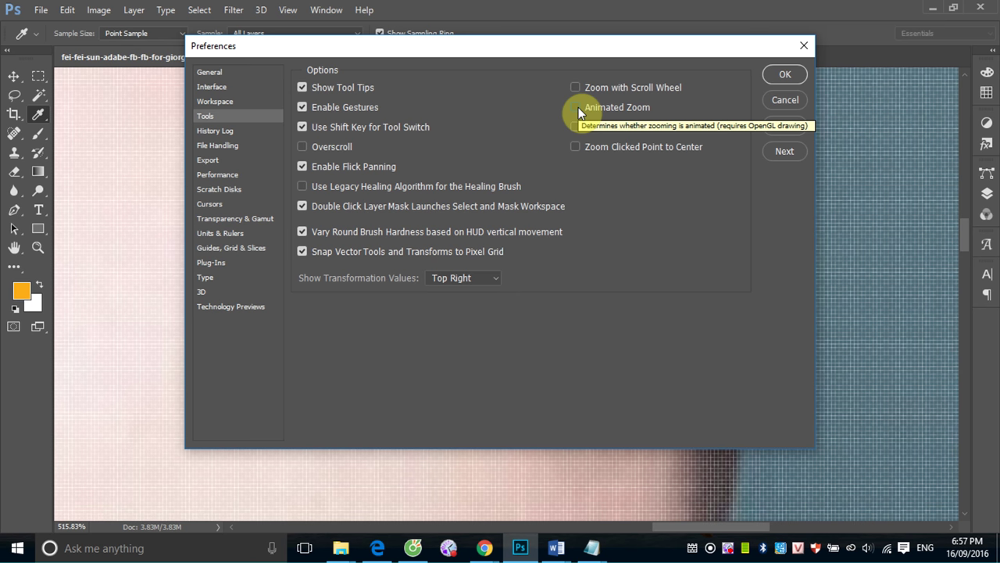
left_click(578, 107)
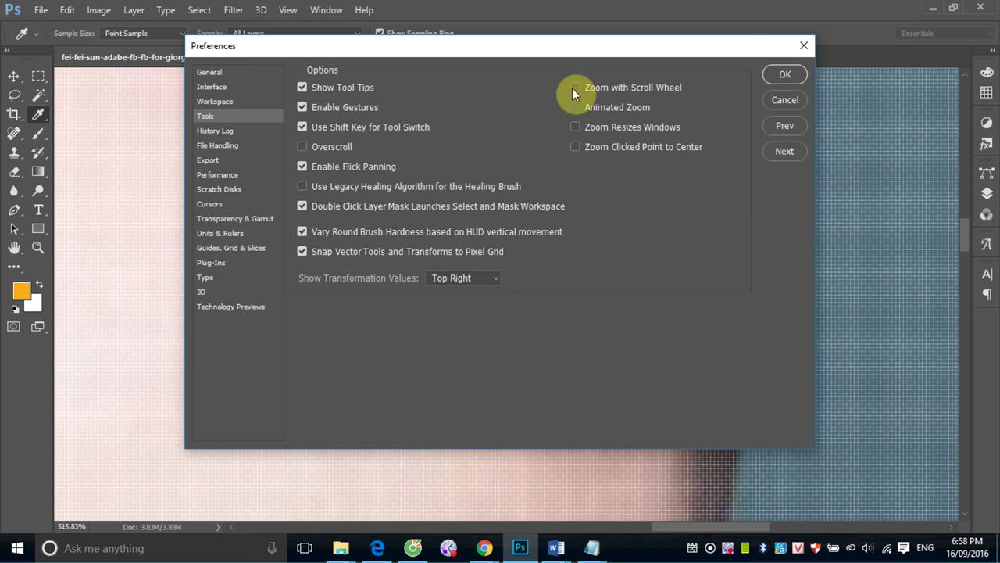
- Apply the preferences change, switch to the Move tool (V), and scroll-zoom in
left_click(785, 75)
key("v")
scroll(500, 277, "up", 5)
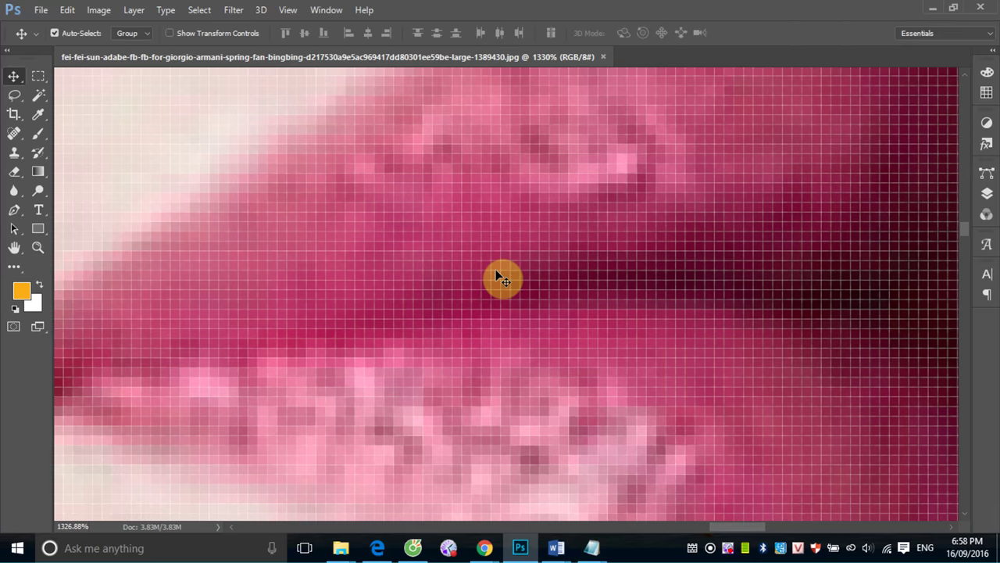
scroll(500, 277, "up", 3)
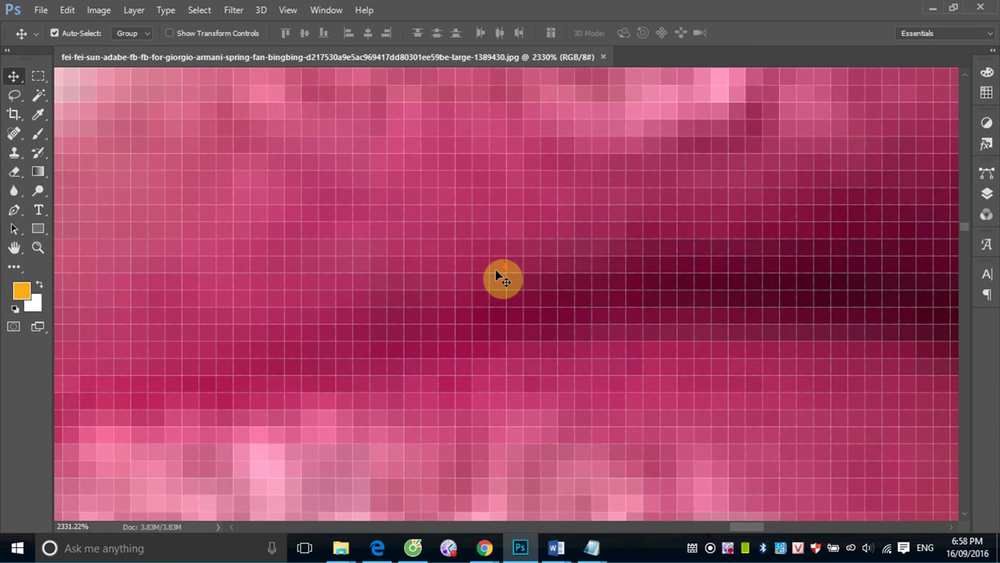
- Scroll-zoom in and out, settling at about 40% with the whole portrait visible
scroll(497, 271, "down", 3)
scroll(492, 272, "down", 3)
scroll(488, 270, "down", 2)
scroll(487, 272, "down", 2)
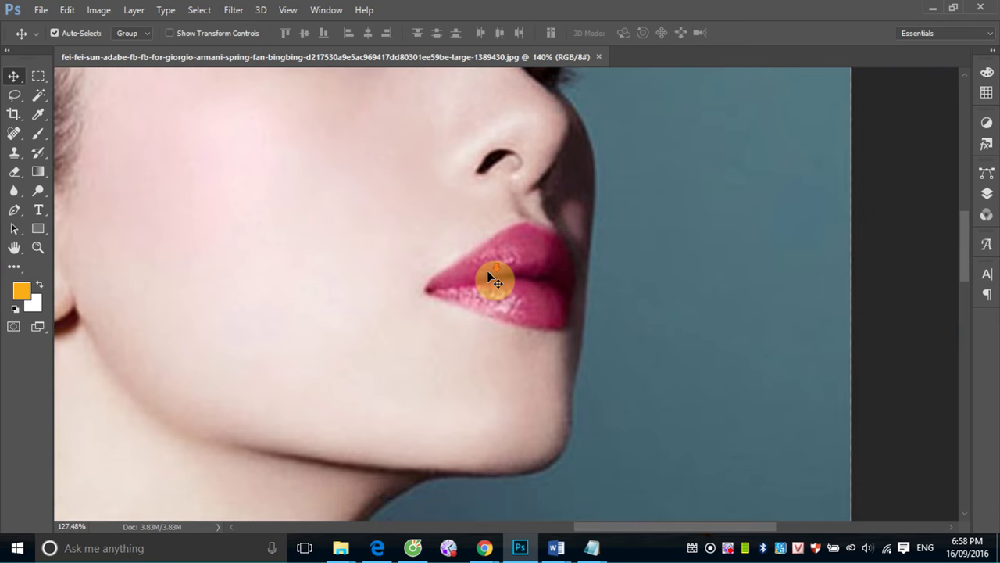
scroll(487, 272, "down", 2)
scroll(487, 272, "down", 1)
scroll(486, 271, "up", 2)
scroll(486, 272, "up", 3)
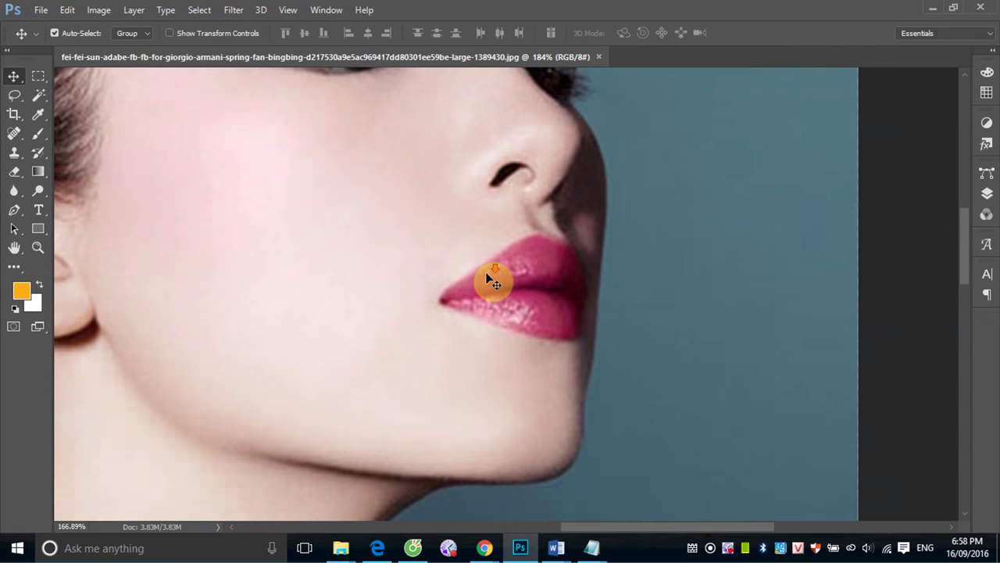
scroll(486, 279, "down", 3)
scroll(487, 279, "up", 1)
scroll(487, 279, "up", 1)
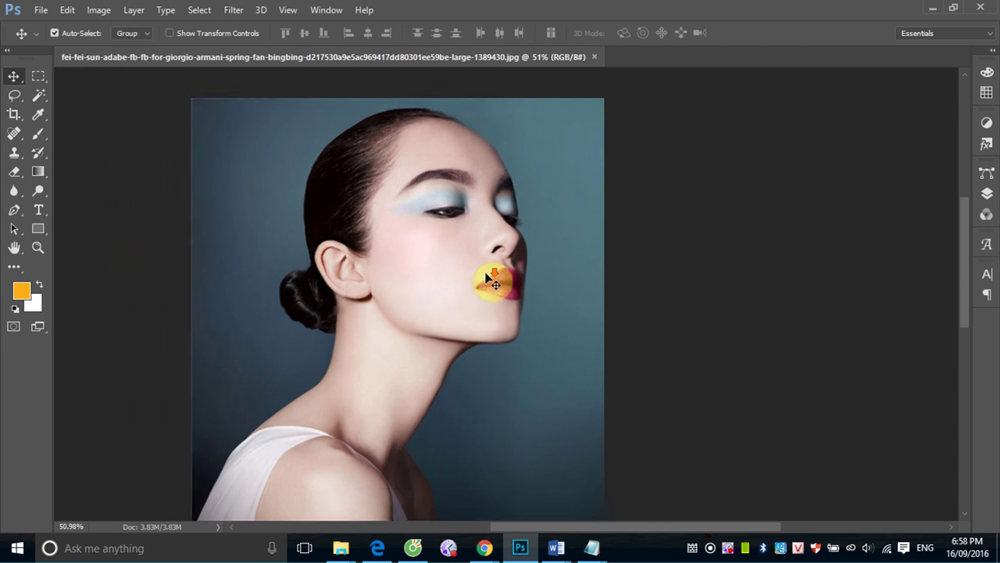
scroll(487, 279, "up", 1)
scroll(488, 279, "up", 1)
scroll(485, 273, "down", 5)
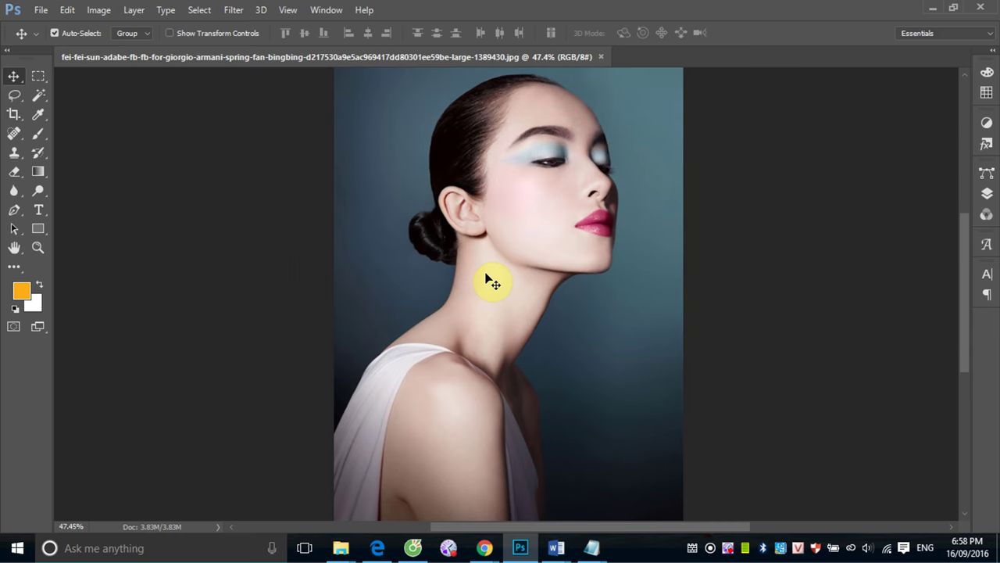
scroll(485, 274, "up", 2)
scroll(485, 274, "up", 3)
scroll(485, 273, "up", 2)
scroll(485, 274, "up", 2)
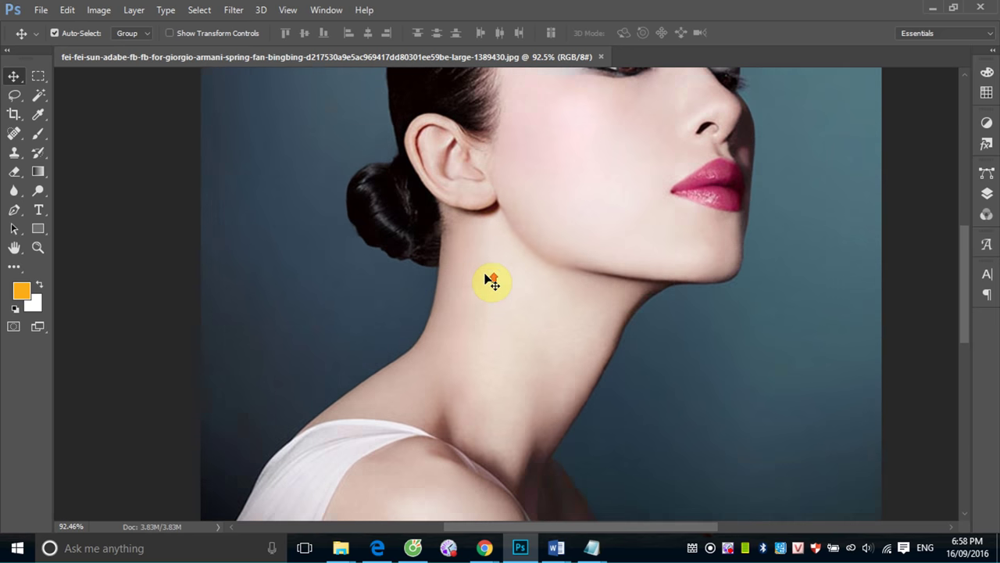
scroll(485, 273, "up", 2)
scroll(485, 274, "down", 10)
scroll(488, 278, "down", 5)
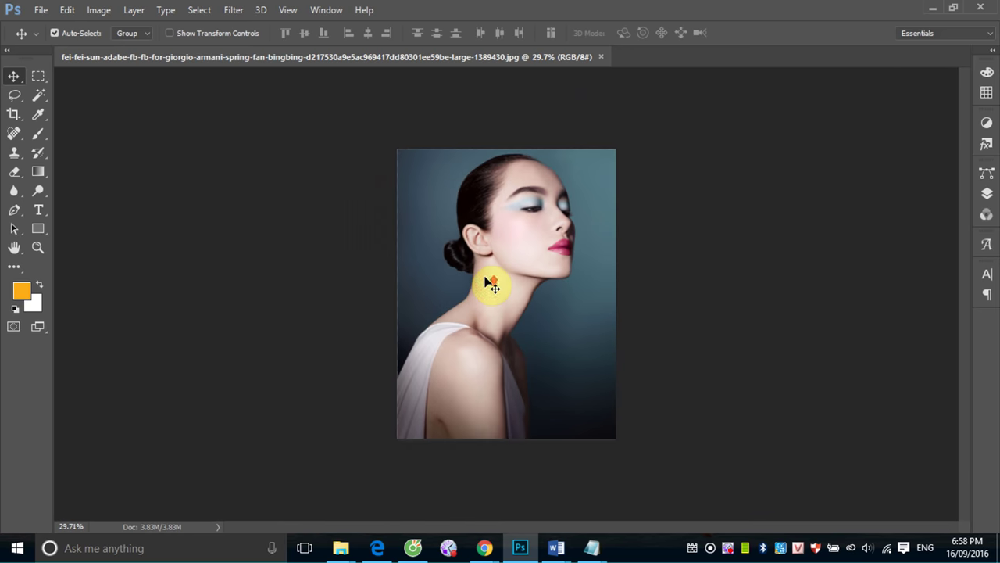
scroll(488, 281, "up", 3)
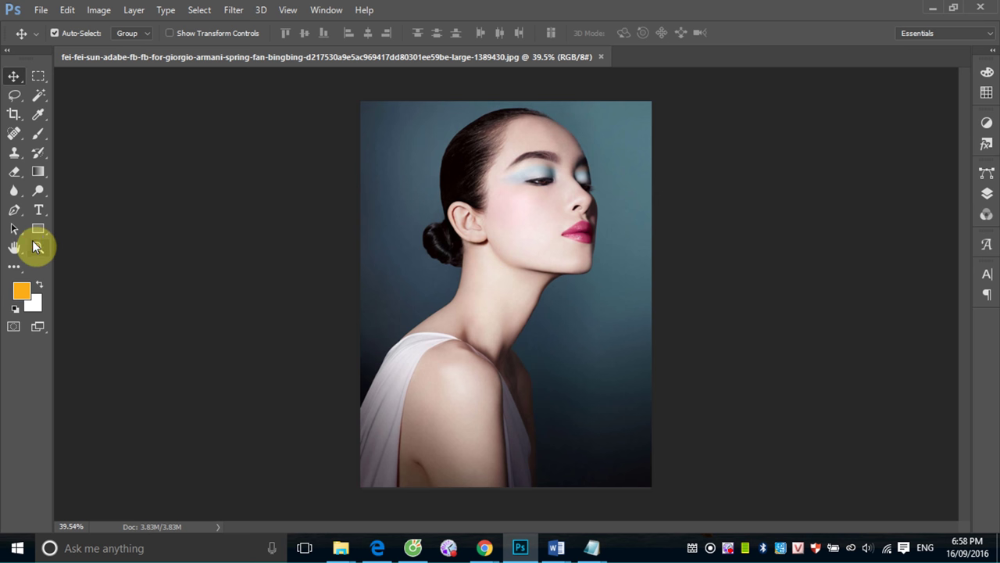
- Zoom into the nearer eye with three clicks and a marquee, reaching 753% with pixels visible
left_click(36, 247)
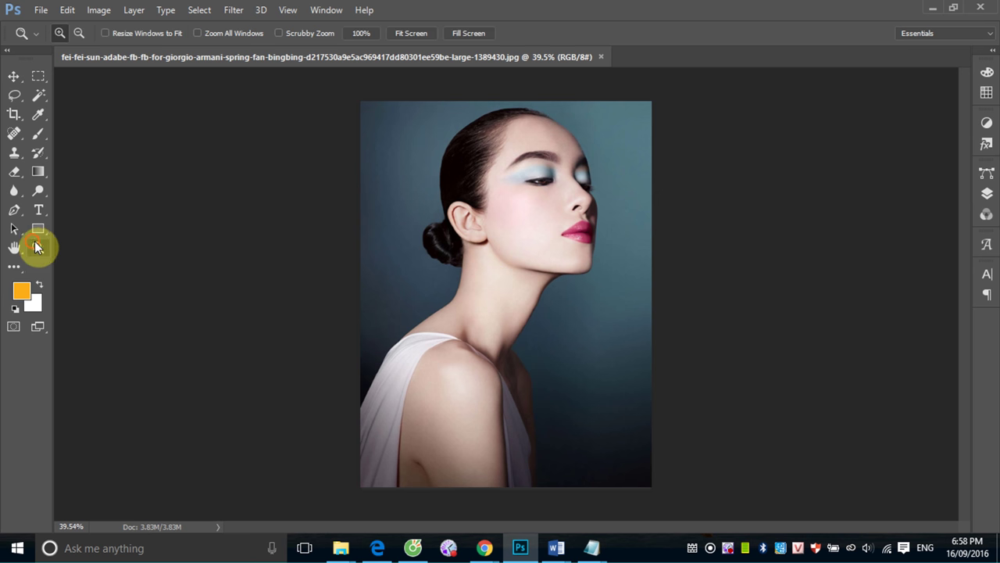
left_click(542, 183)
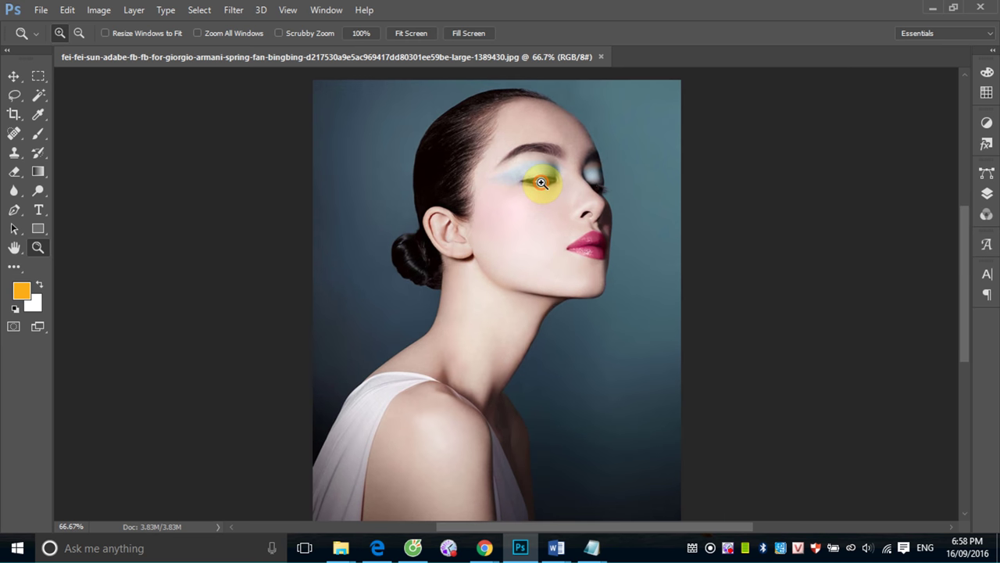
left_click(542, 182)
left_click(541, 182)
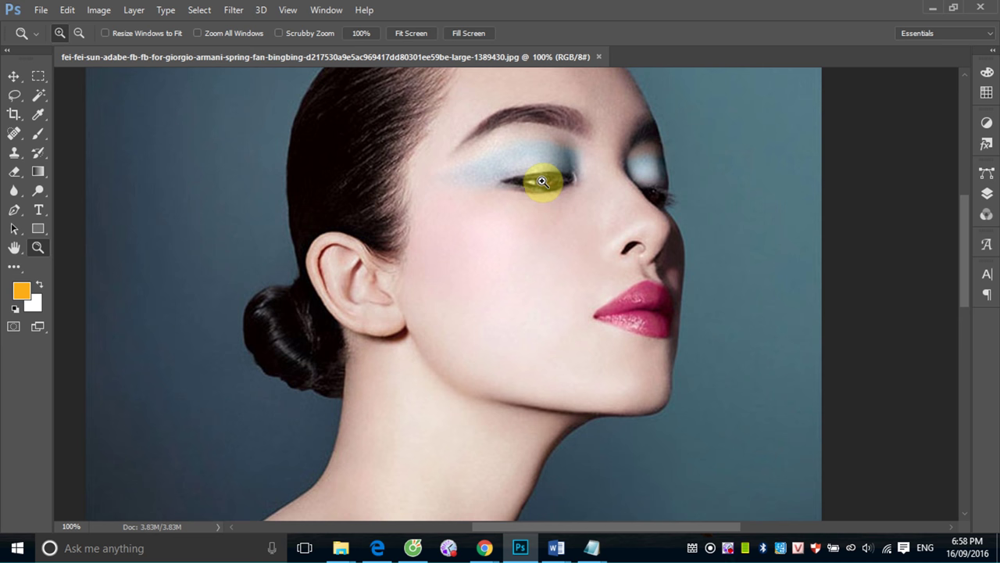
left_click_drag(473, 156, 586, 213)
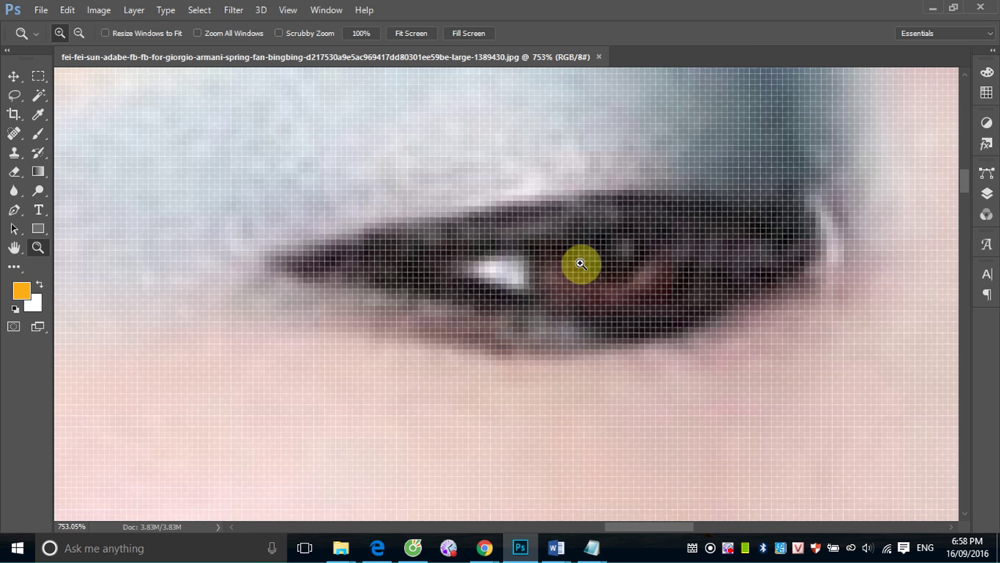
- Zoom out from the eye using the Zoom Out option and Alt-clicks
left_click(78, 33)
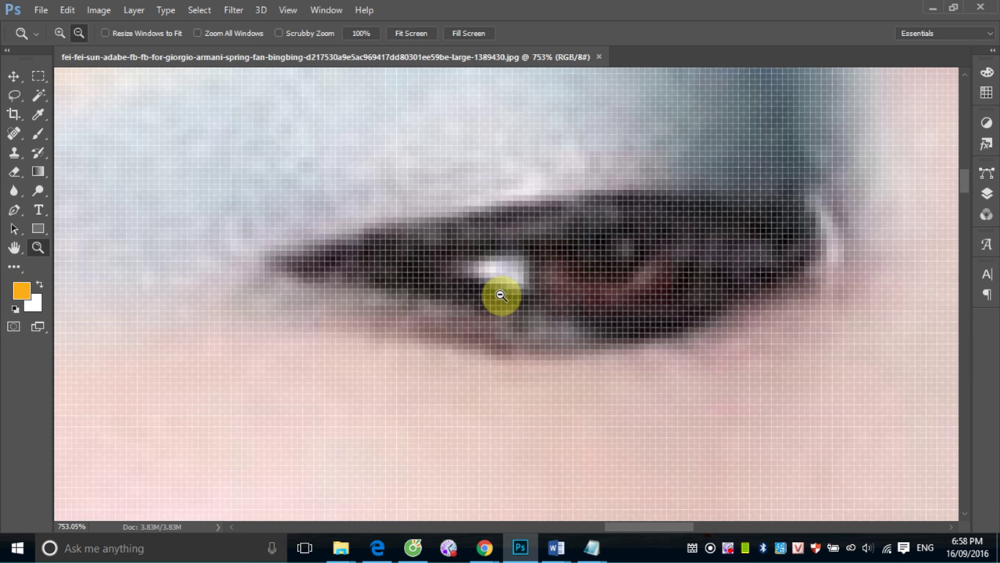
left_click(520, 279)
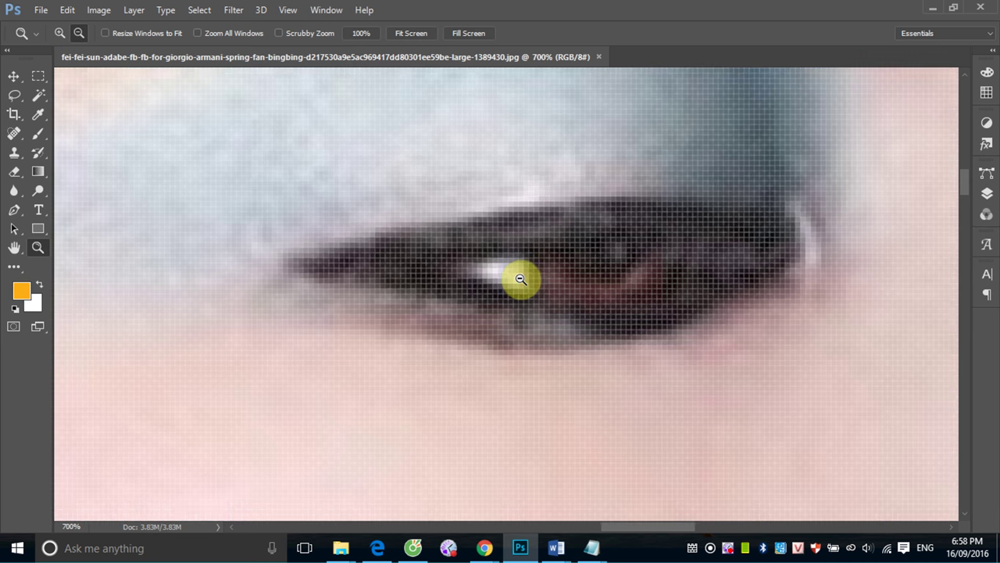
left_click(520, 278)
left_click(520, 279)
left_click(520, 279)
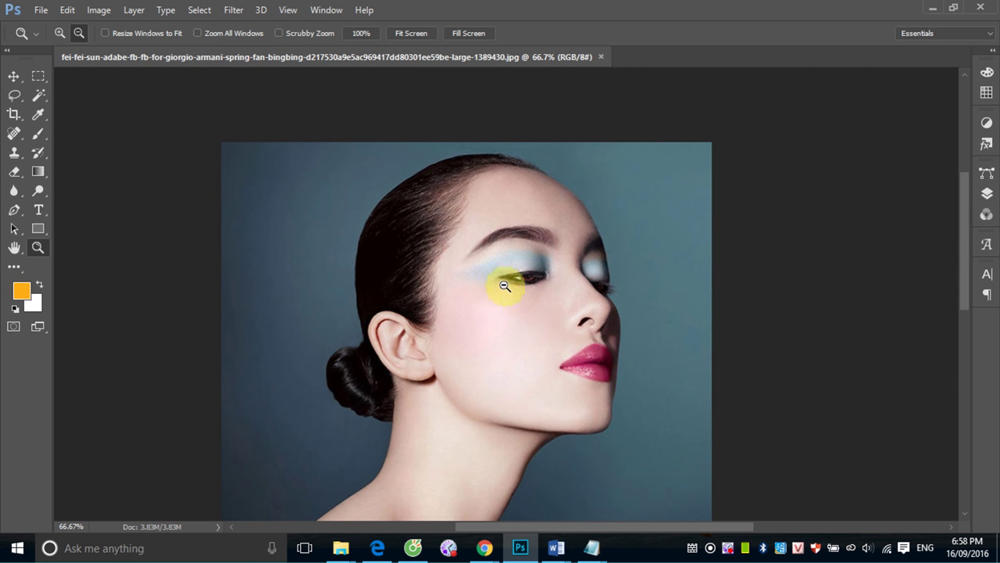
left_click(60, 33)
key("alt")
left_click(487, 296, "alt")
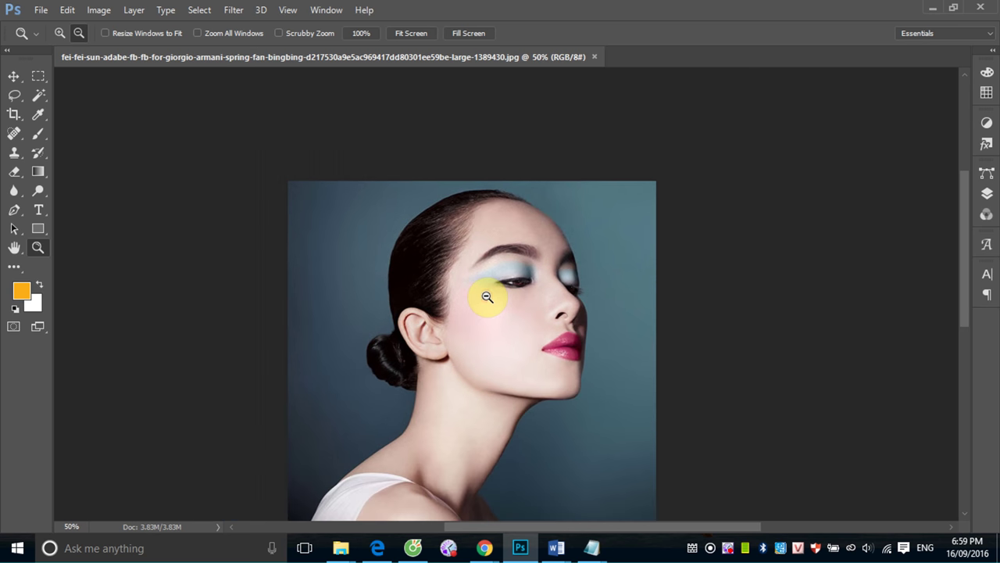
left_click(487, 296, "alt")
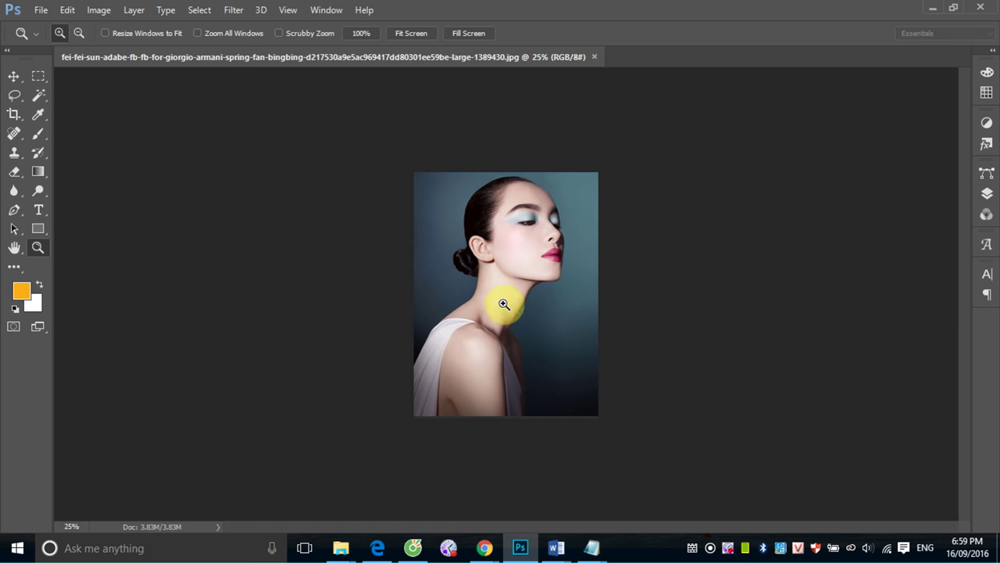
- Zoom into the neck to 200%, then back out with Ctrl+minus to 33.3%
left_click(579, 290)
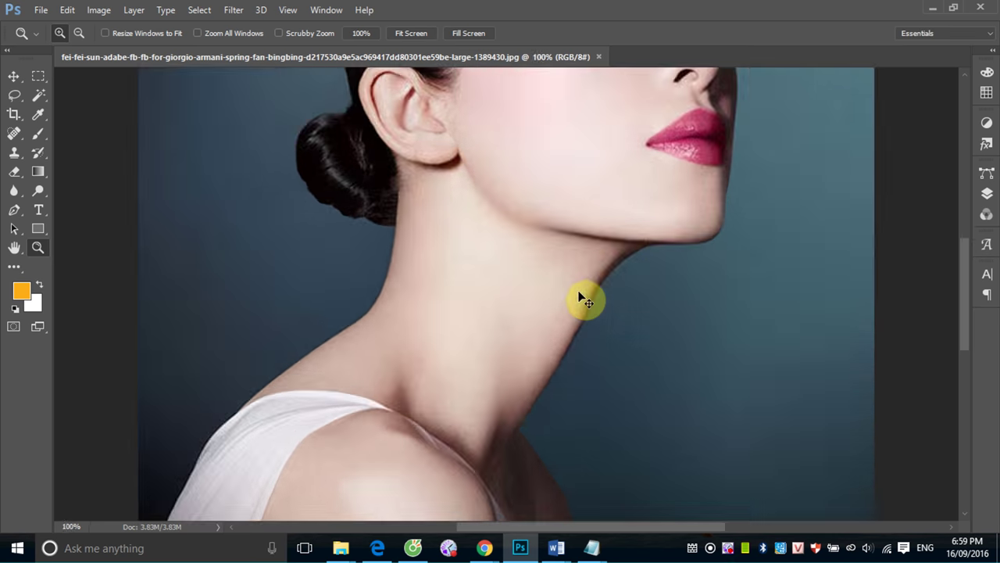
left_click(580, 297)
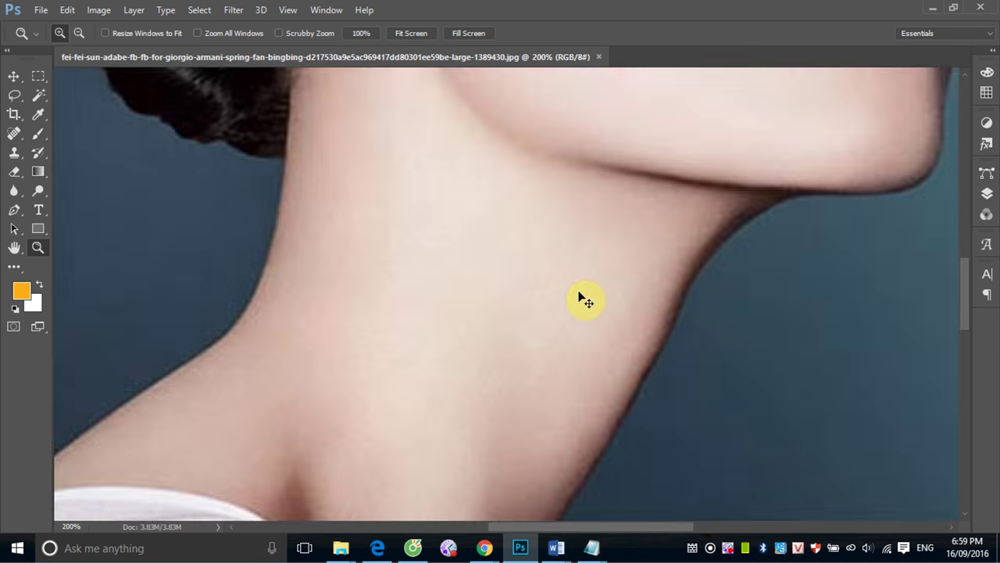
key("ctrl+minus")
key("ctrl+minus")
key("ctrl+minus")
key("ctrl+minus")
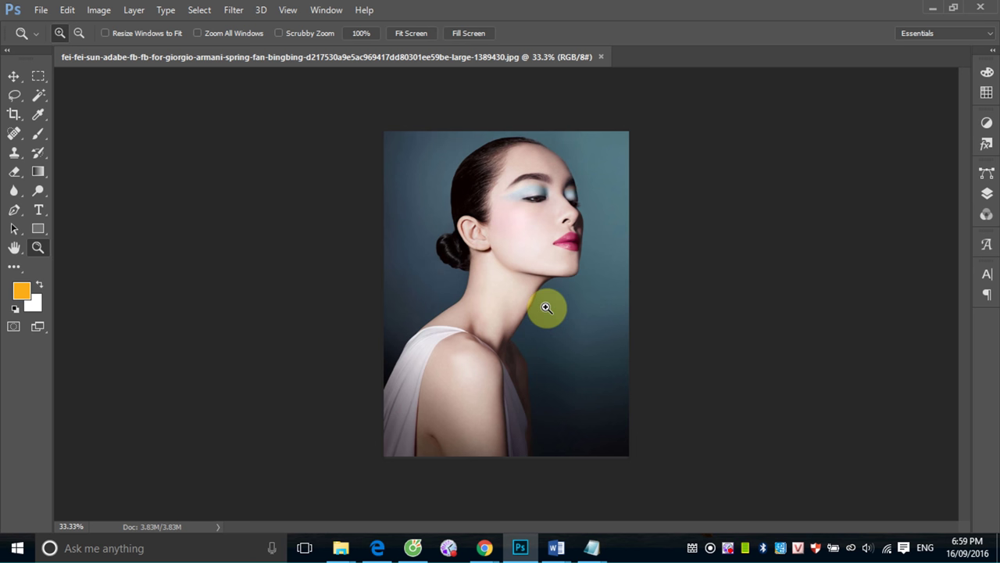
- From the Move tool, Ctrl+Space-drag a zoom box around the eye and nose to about 200%
left_click(18, 81)
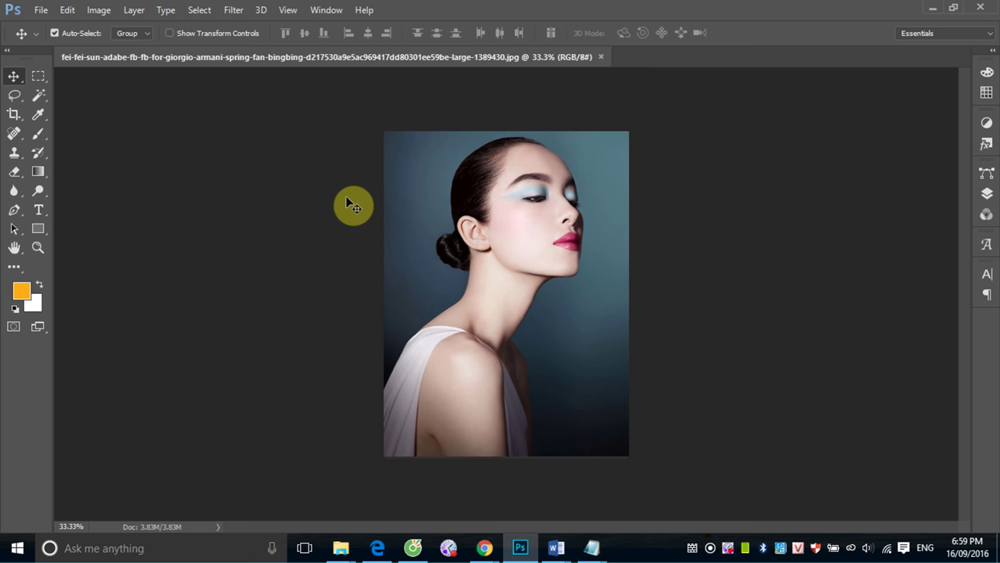
key("ctrl+space")
left_click_drag(497, 173, 609, 249)
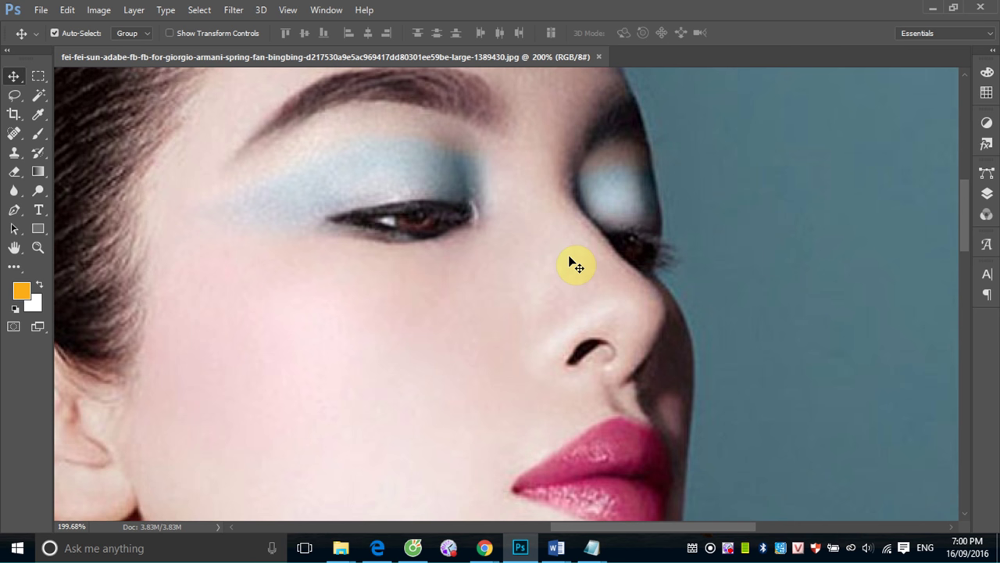
left_click(39, 133)
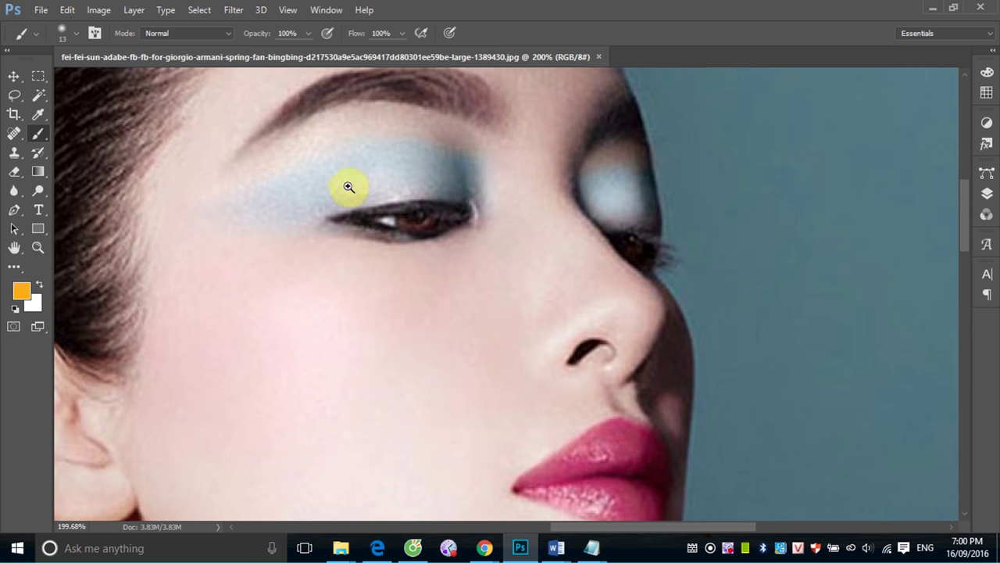
- Ctrl+Space-drag a close-up of the eye, then Alt+Space-click three times back to 33.3%
left_click_drag(300, 151, 542, 312)
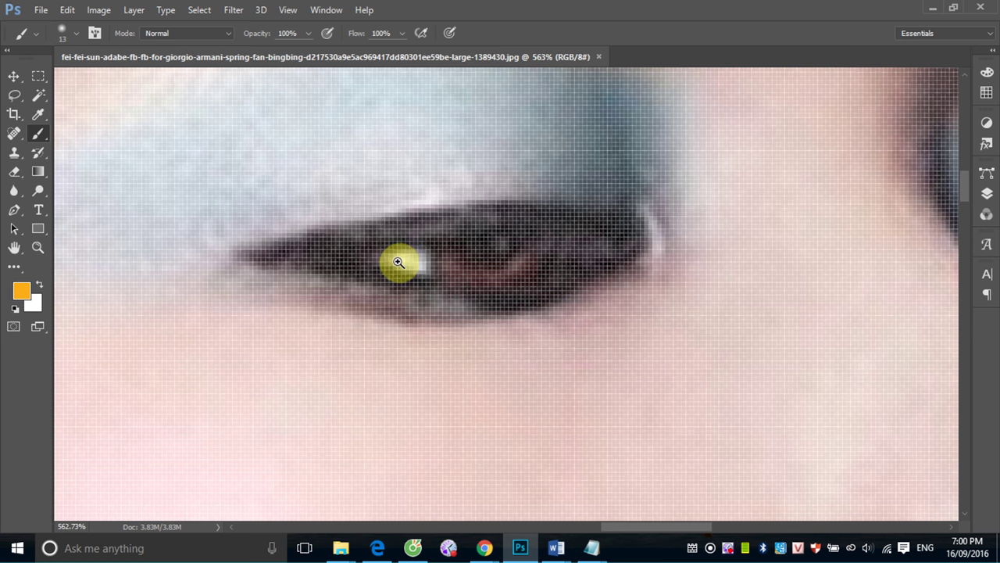
left_click(394, 232, "alt")
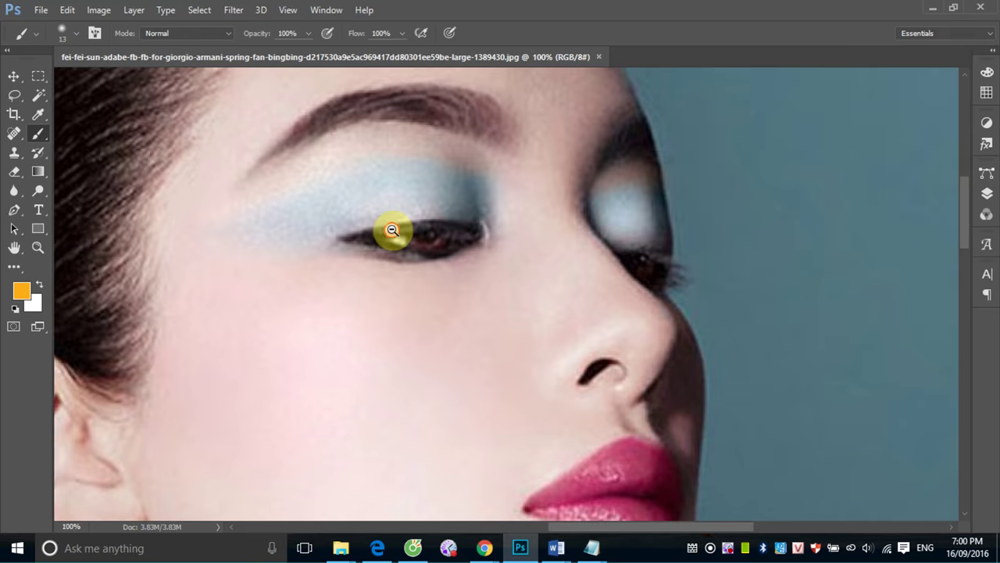
left_click(392, 230, "alt")
left_click(524, 286, "alt")
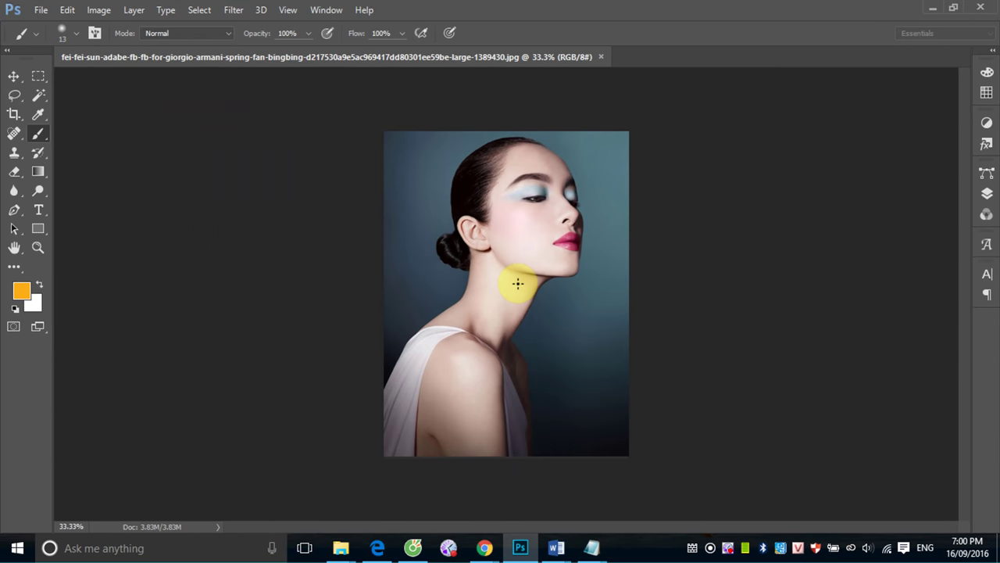
- Fit the photo to the window (Ctrl+0), zoom out to 12.5%, then fit it again
left_click(15, 78)
key("ctrl+0")
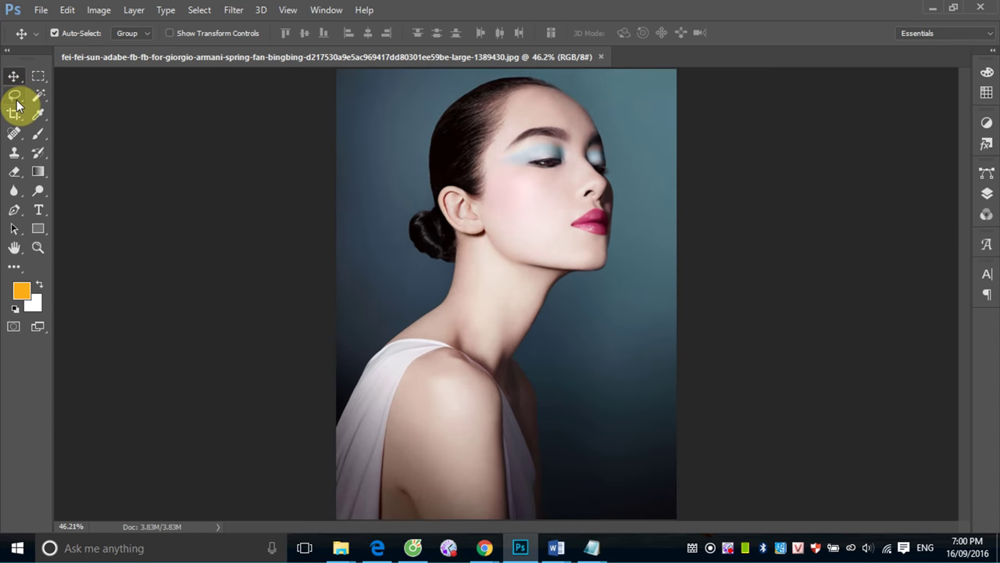
key("ctrl")
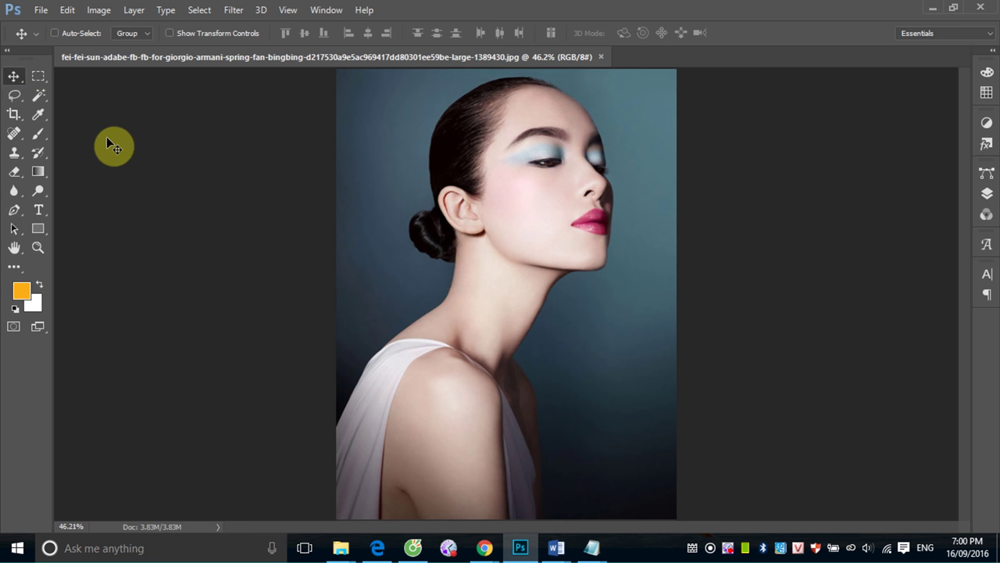
key("ctrl+minus")
key("ctrl+minus")
key("ctrl+minus")
key("ctrl+minus")
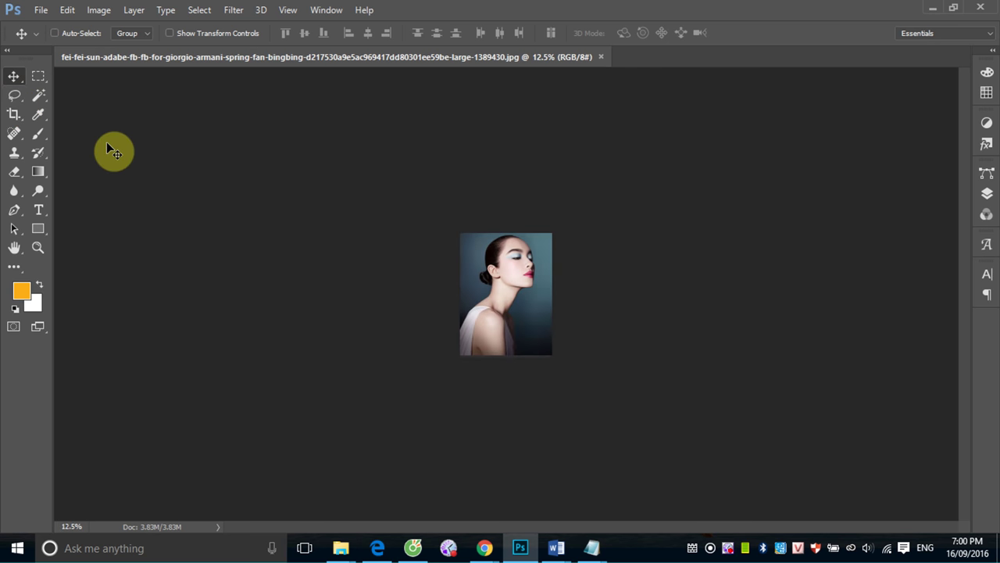
key("ctrl+0")
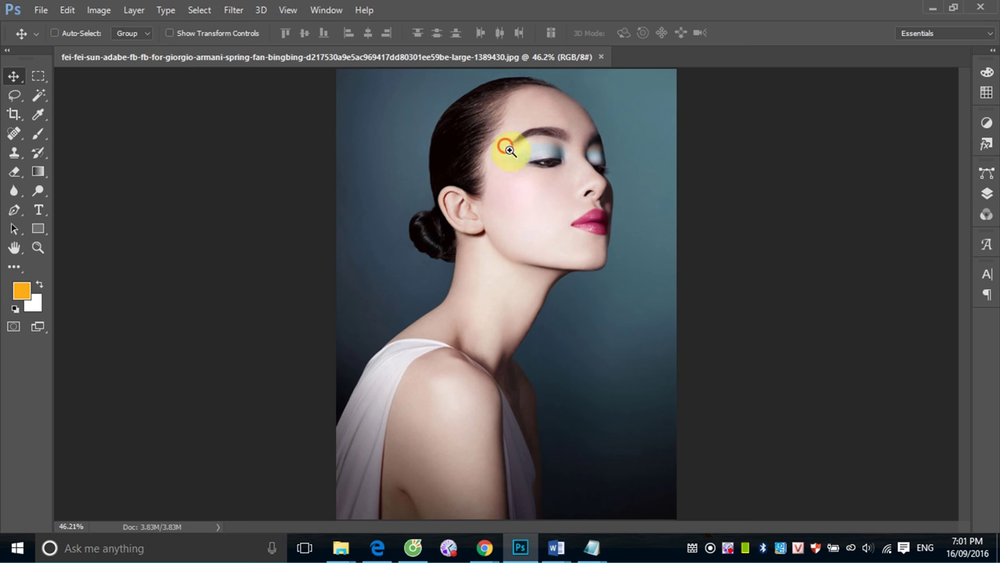
- Zoom into the eye, refit with Ctrl+0, then show the neck and chin at 100% (Ctrl+1)
left_click_drag(510, 148, 585, 182)
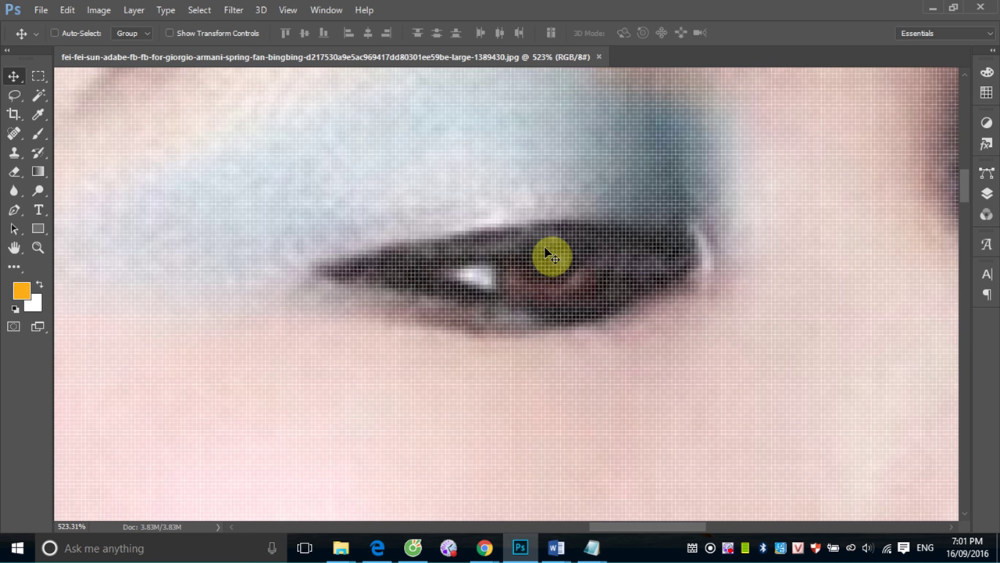
key("ctrl+0")
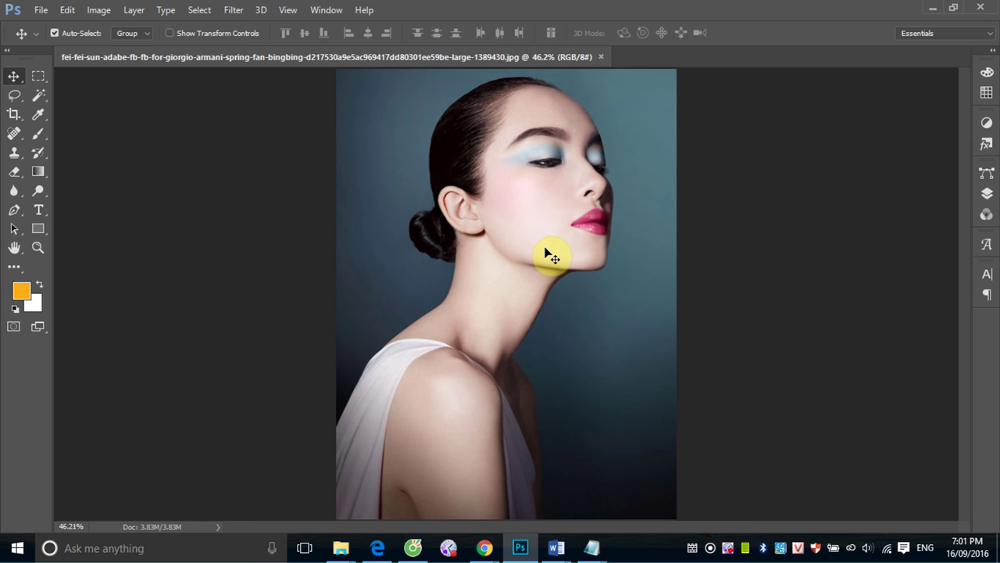
key("ctrl+1")
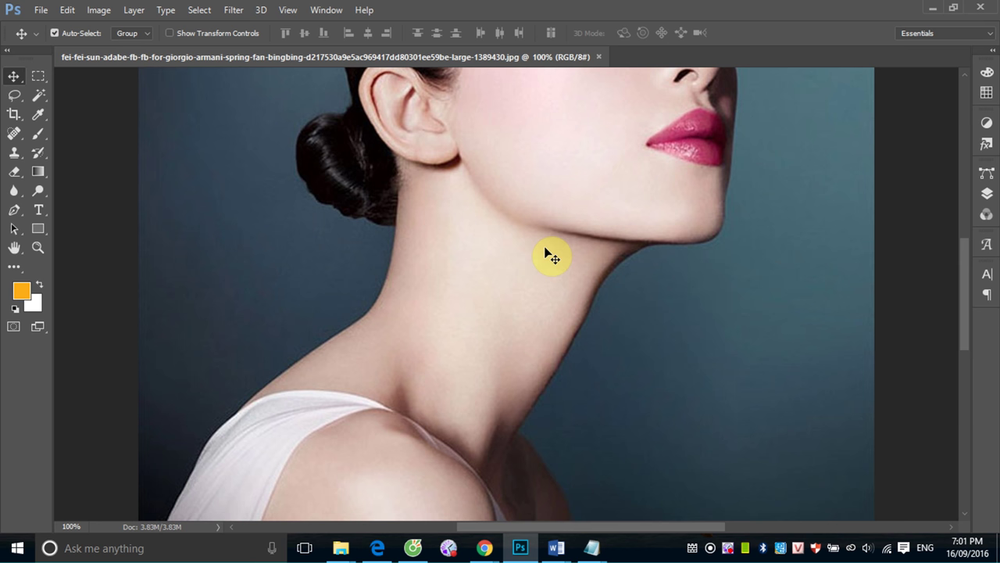
key("ctrl")
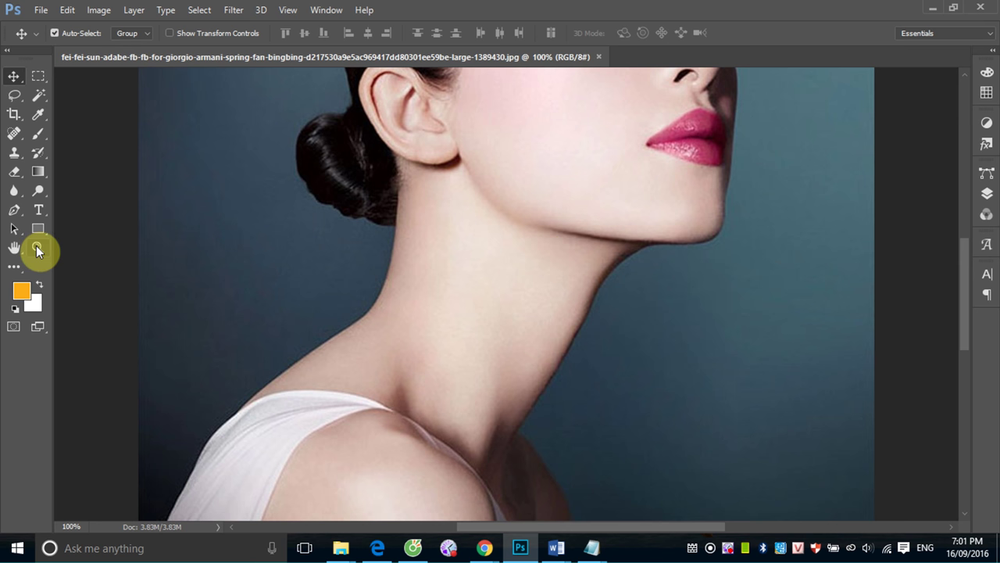
left_click(36, 247)
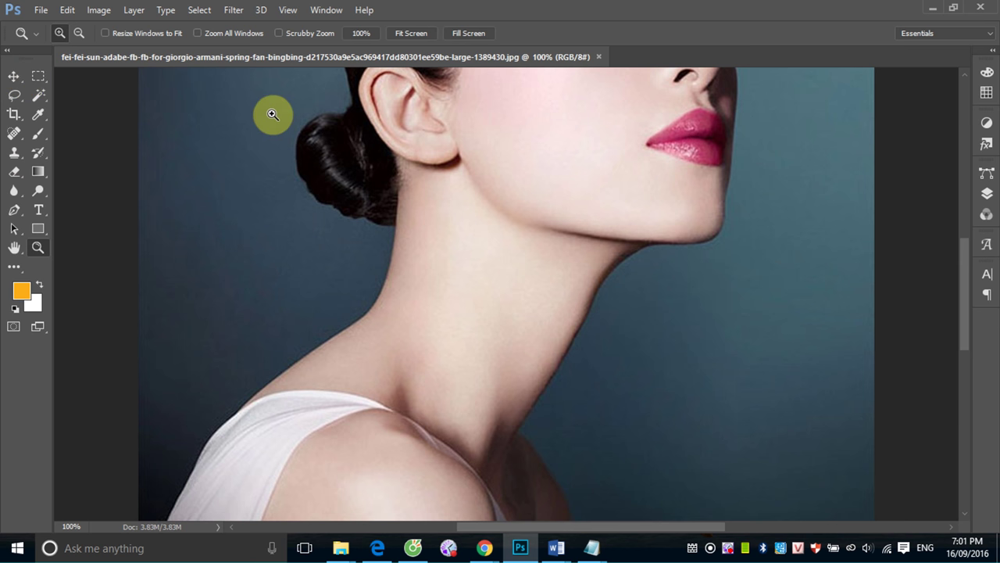
left_click(22, 77)
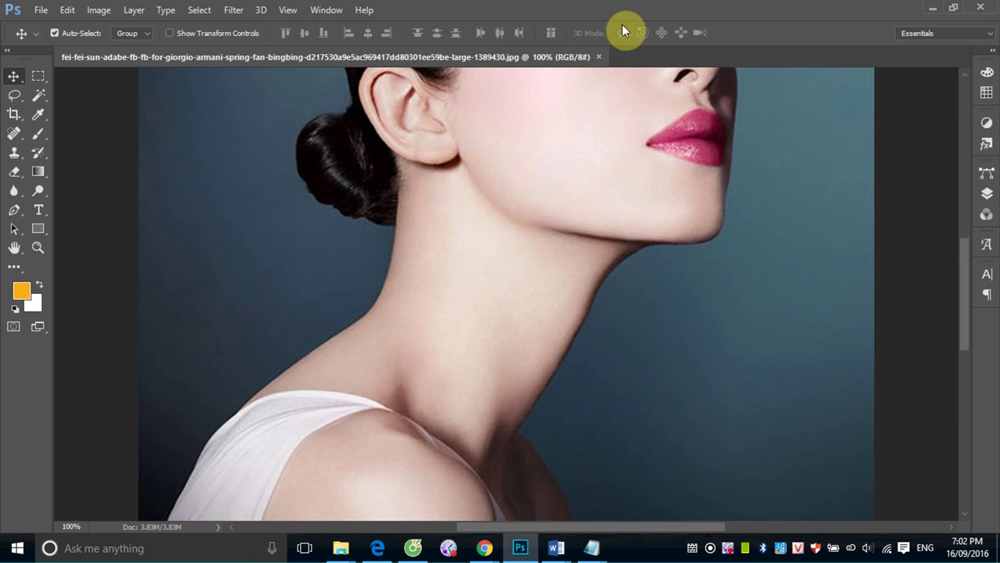
- Pan the 100% view with the Hand tool up to the face and top edge of the portrait
left_click(15, 250)
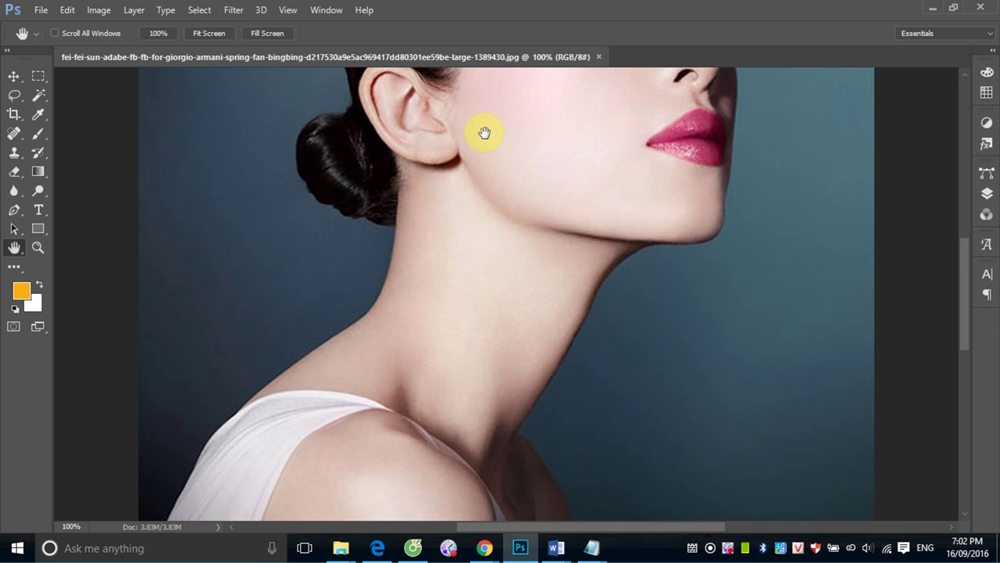
mouse_move(537, 93)
left_mouse_down()
mouse_move(421, 398)
mouse_move(361, 401)
mouse_move(764, 255)
mouse_move(346, 301)
mouse_move(226, 304)
left_mouse_up()
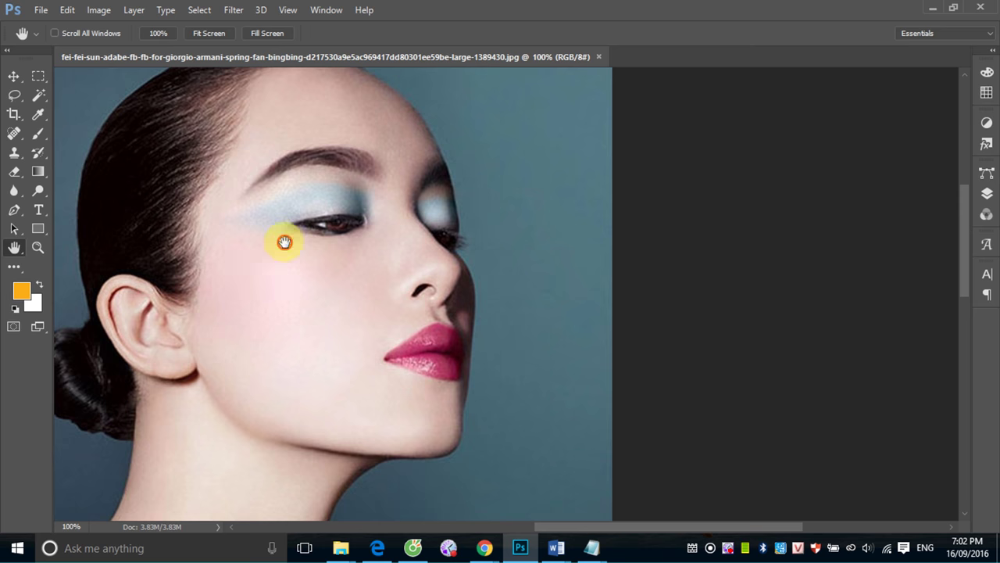
left_click_drag(286, 239, 431, 302)
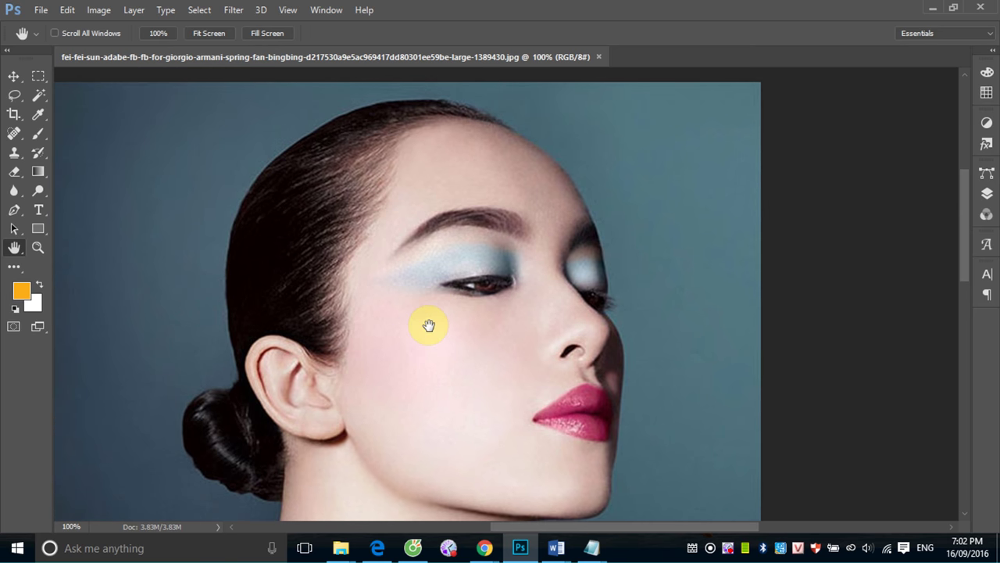
left_click(168, 298)
left_click_drag(323, 226, 355, 324)
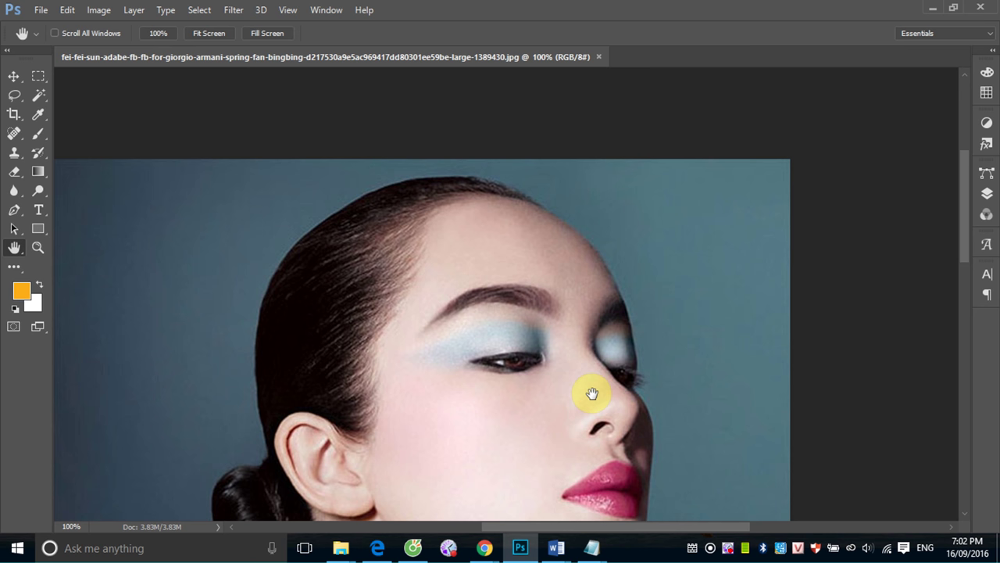
left_click(13, 77)
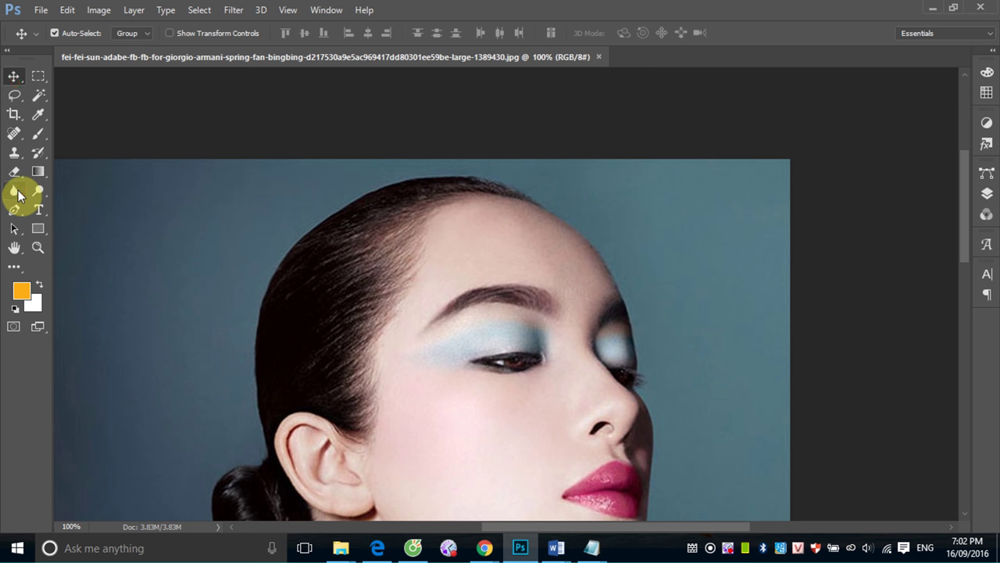
- With the Blur tool active, Space-drag the canvas past the neck to the shoulder and upper arm
left_click(14, 190)
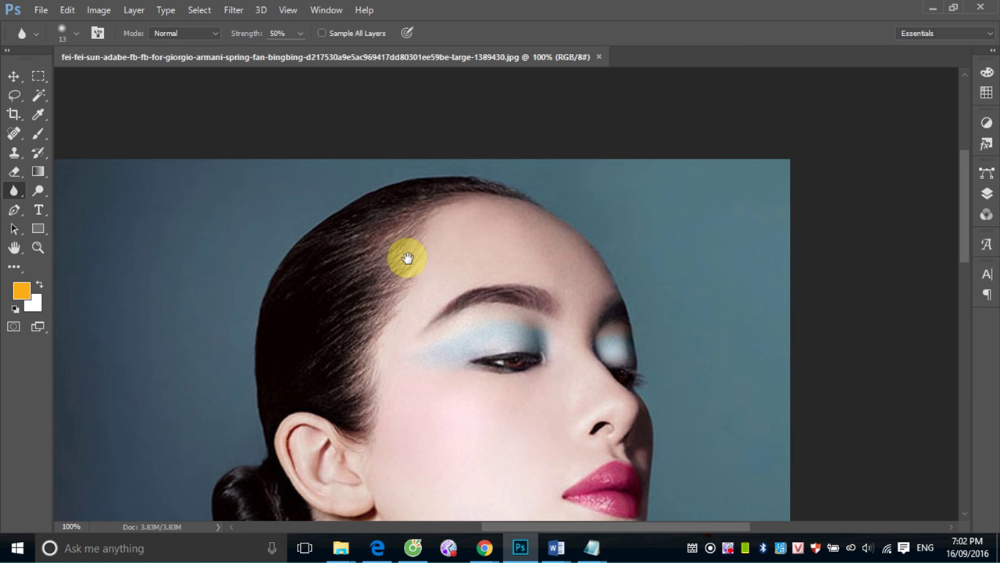
left_click_drag(404, 386, 365, 204)
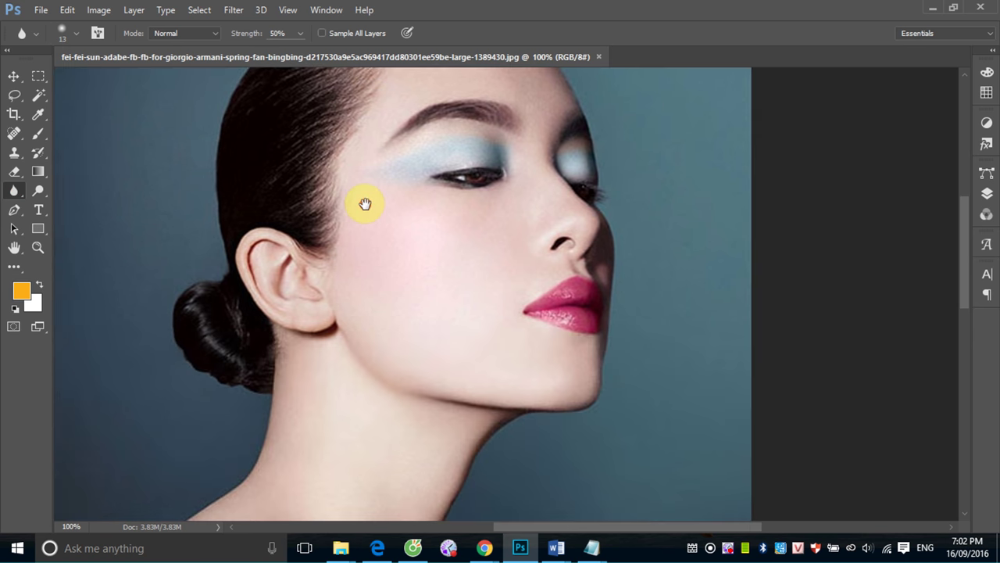
left_click_drag(397, 404, 404, 248)
left_click_drag(410, 412, 414, 285)
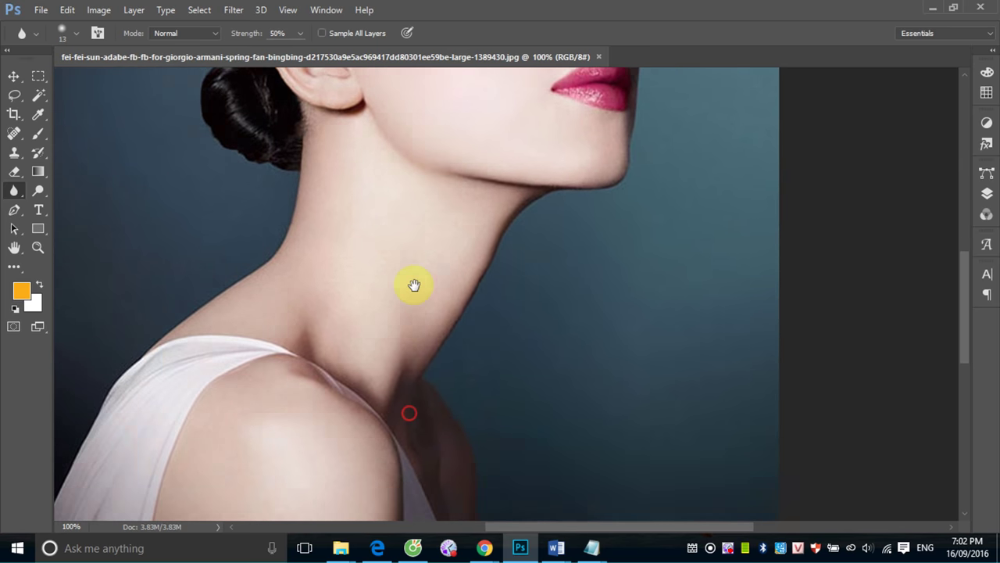
left_click_drag(413, 383, 415, 257)
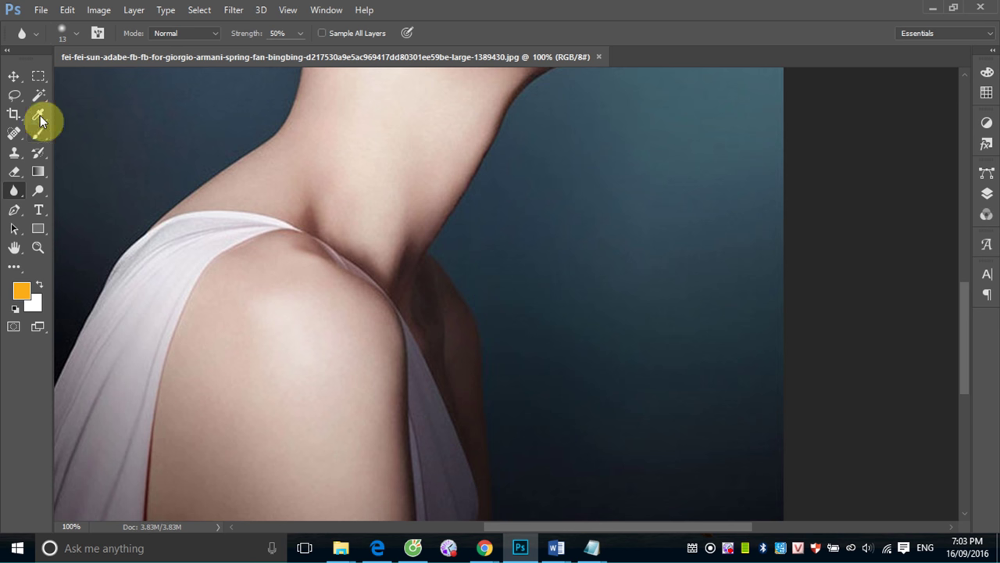
left_click(15, 77)
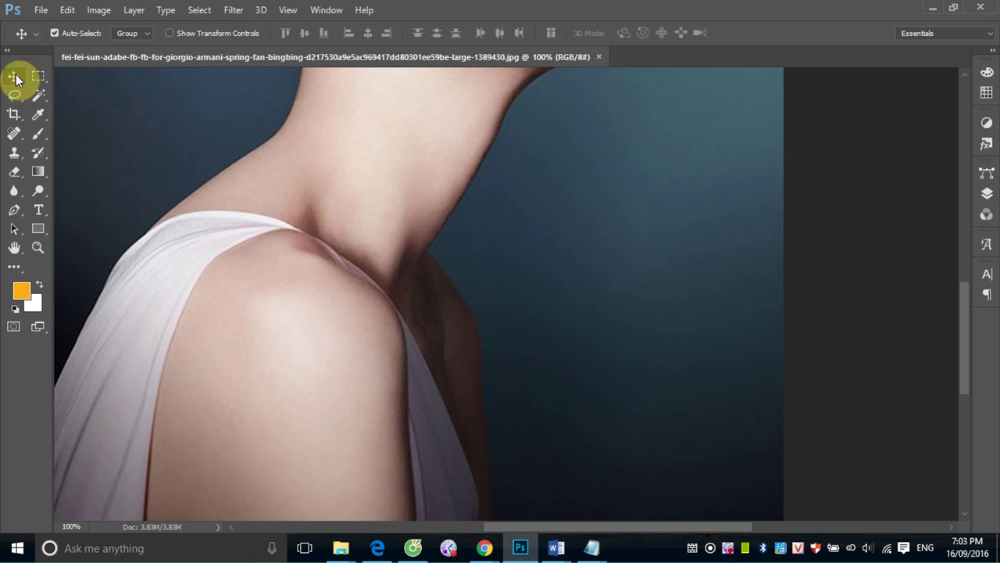